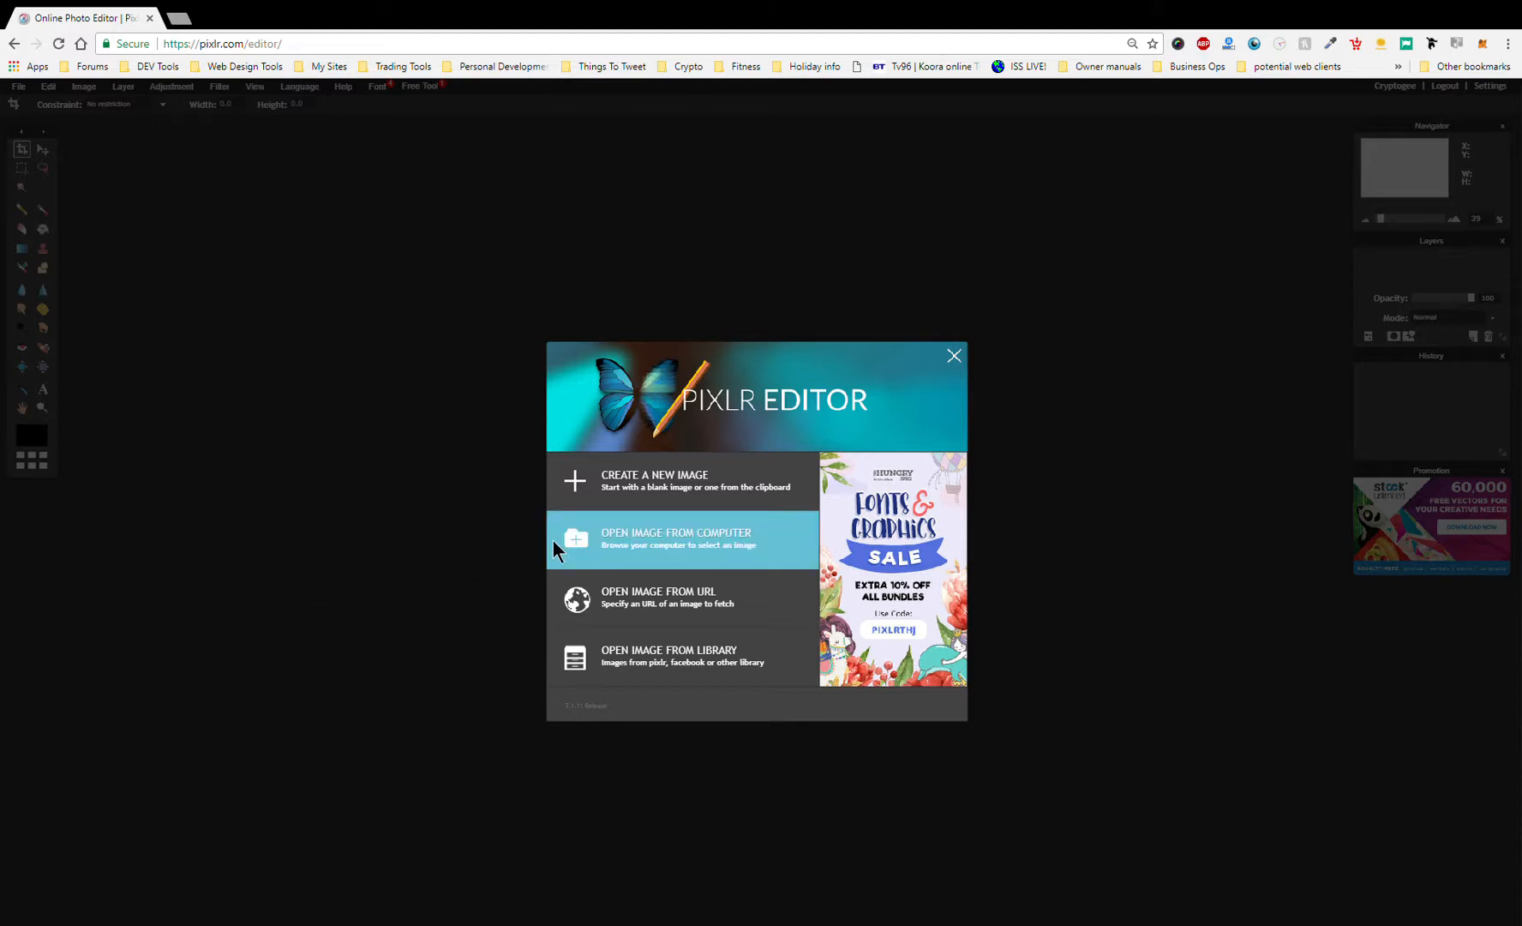
Open the AasRZ image of accented letters from the computer and unlock its background layer
click(606, 548)
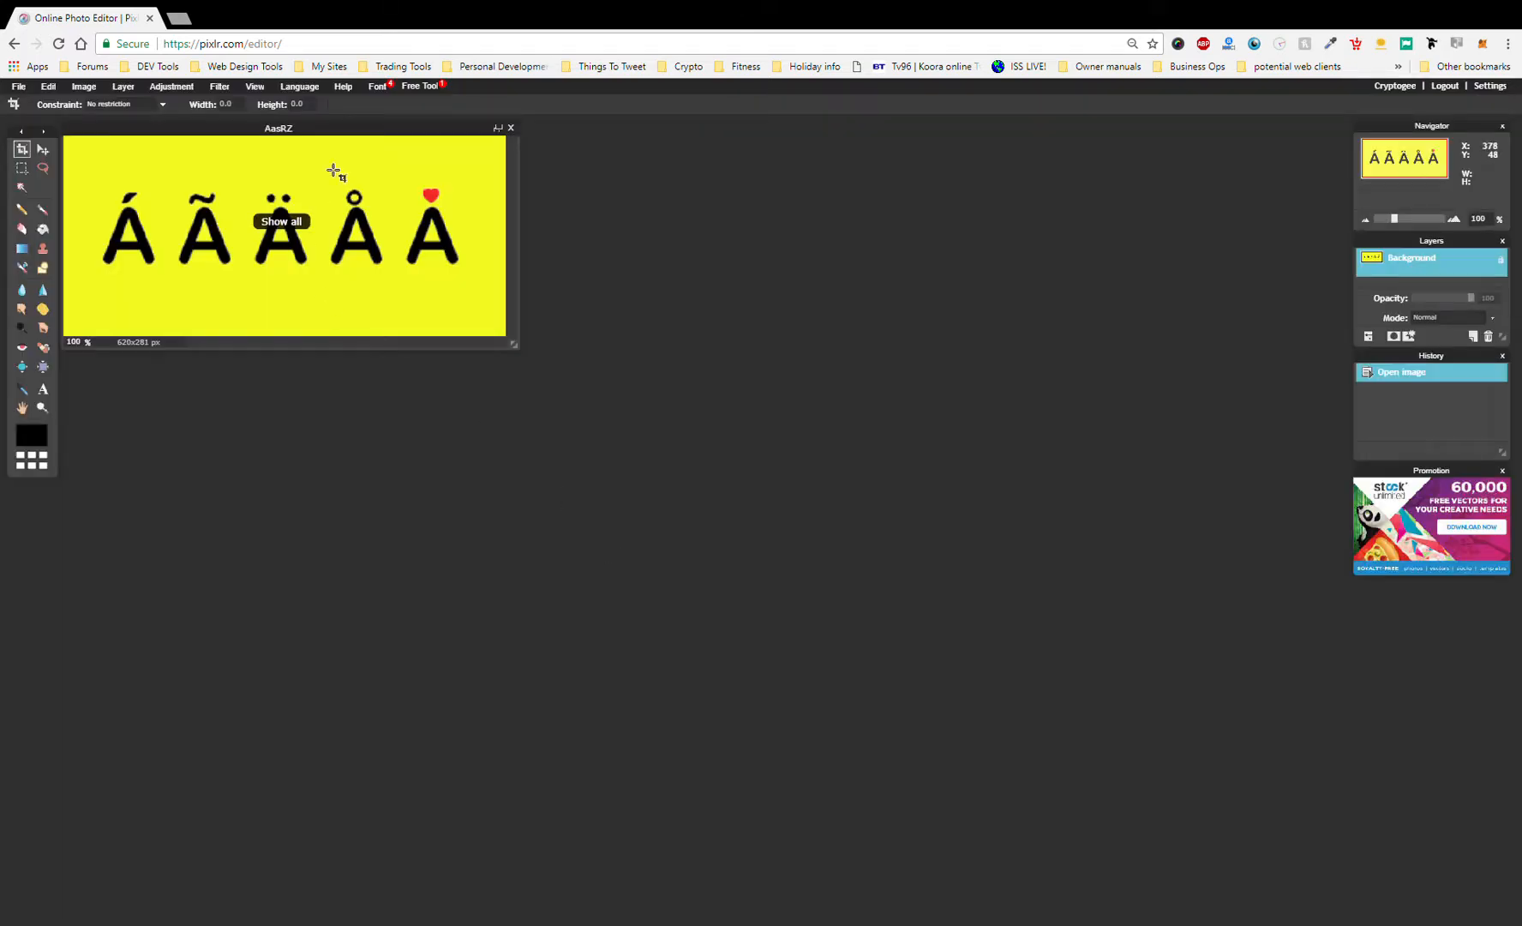
drag(355, 125, 588, 180)
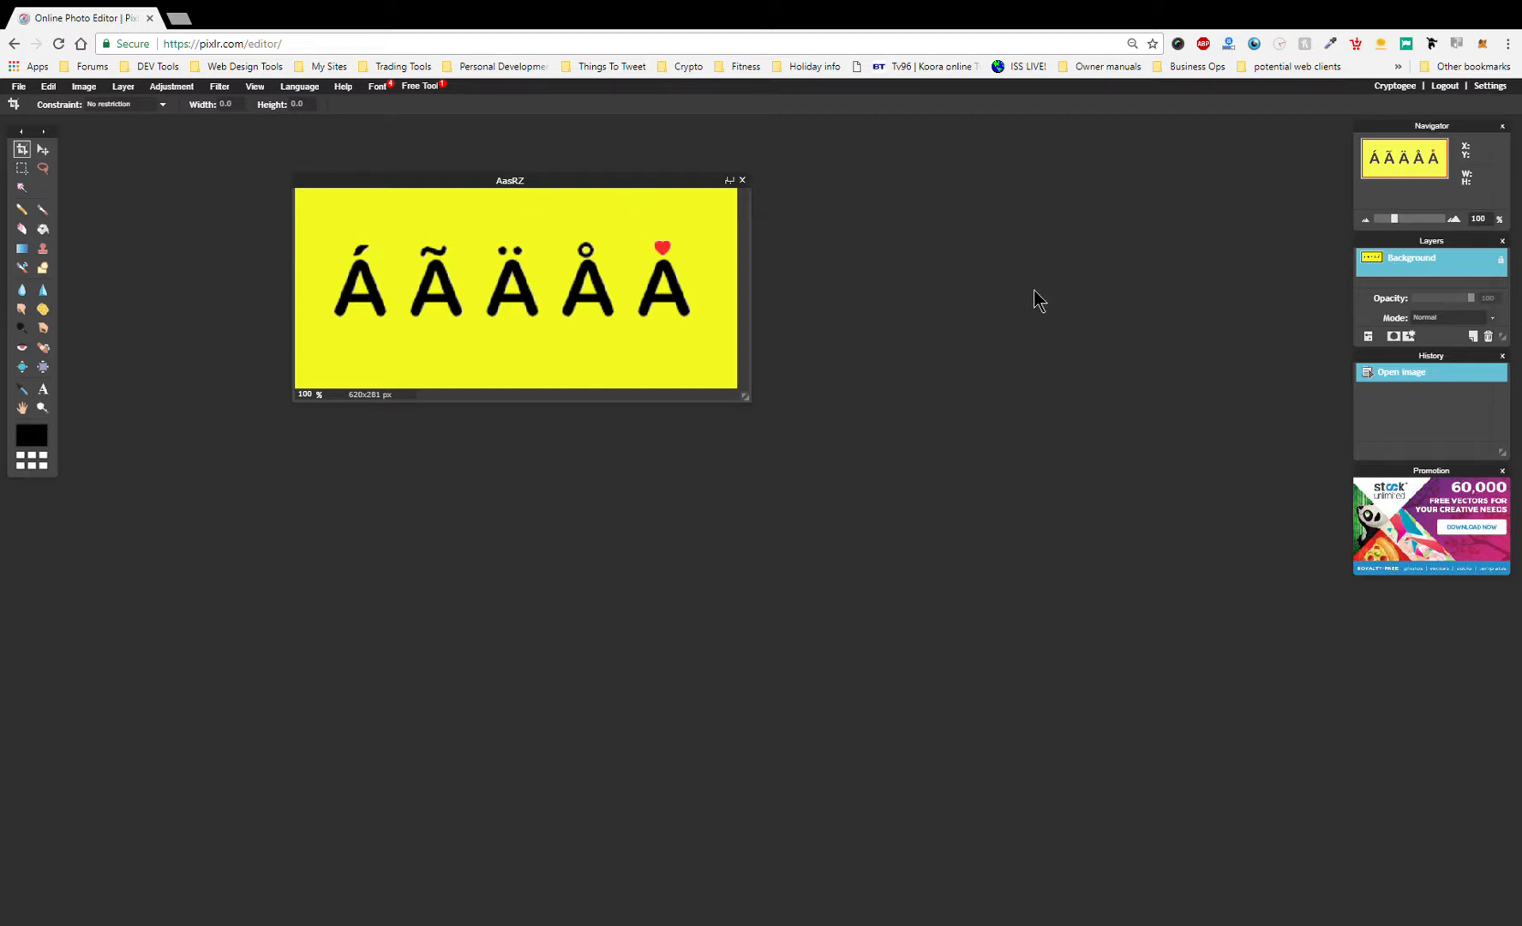
double_click(1506, 268)
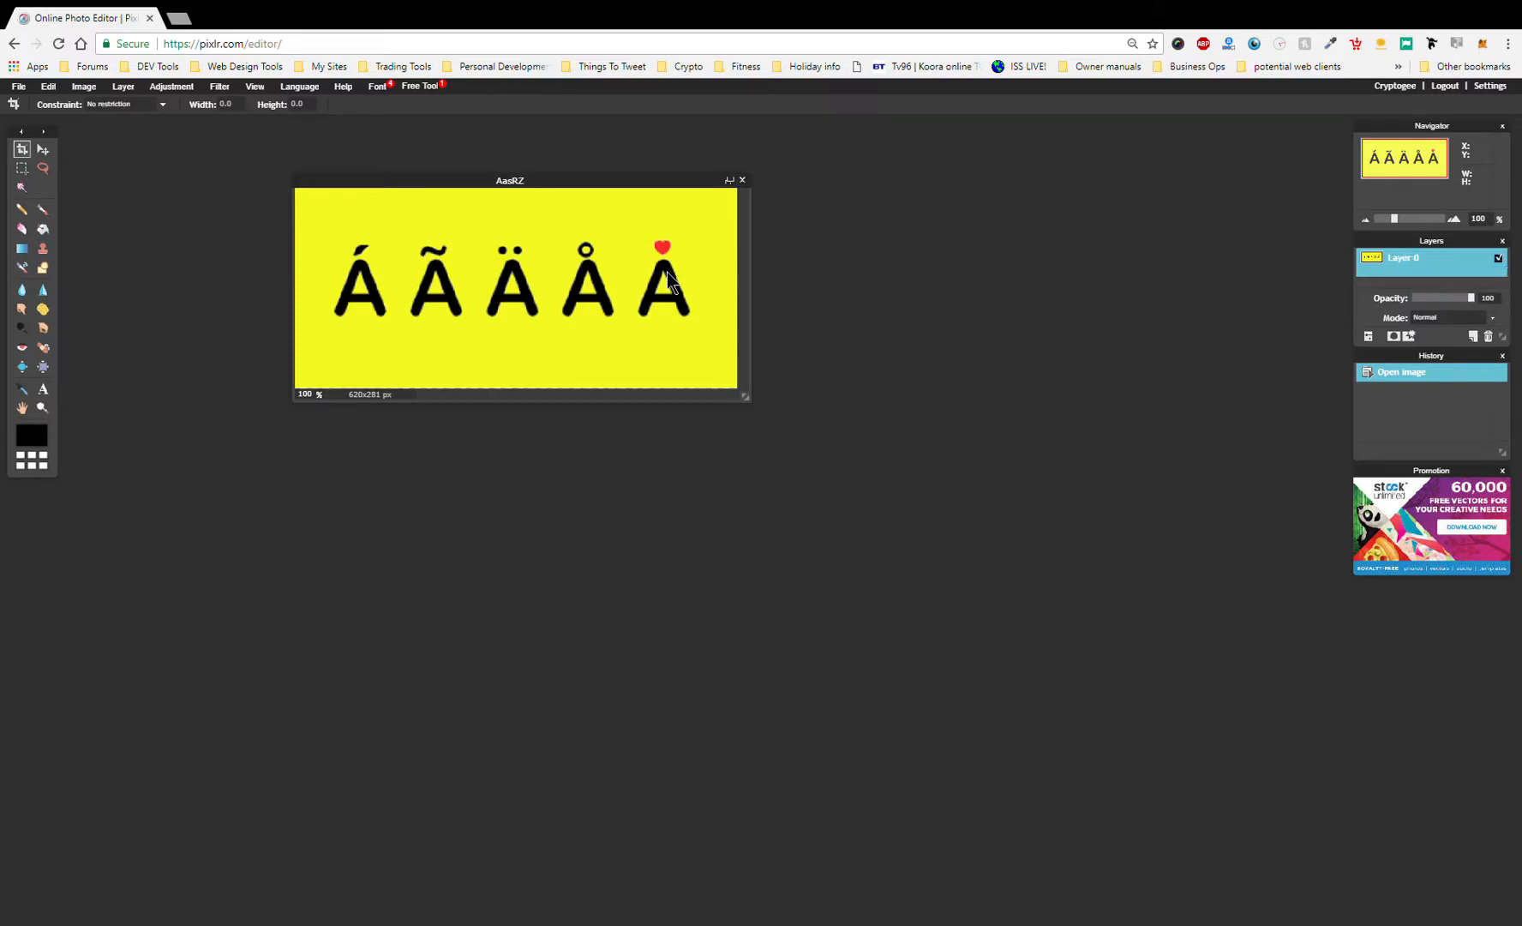
Select the yellow background around the letters with the Wand tool and erase it using a 999-diameter eraser brush
click(17, 190)
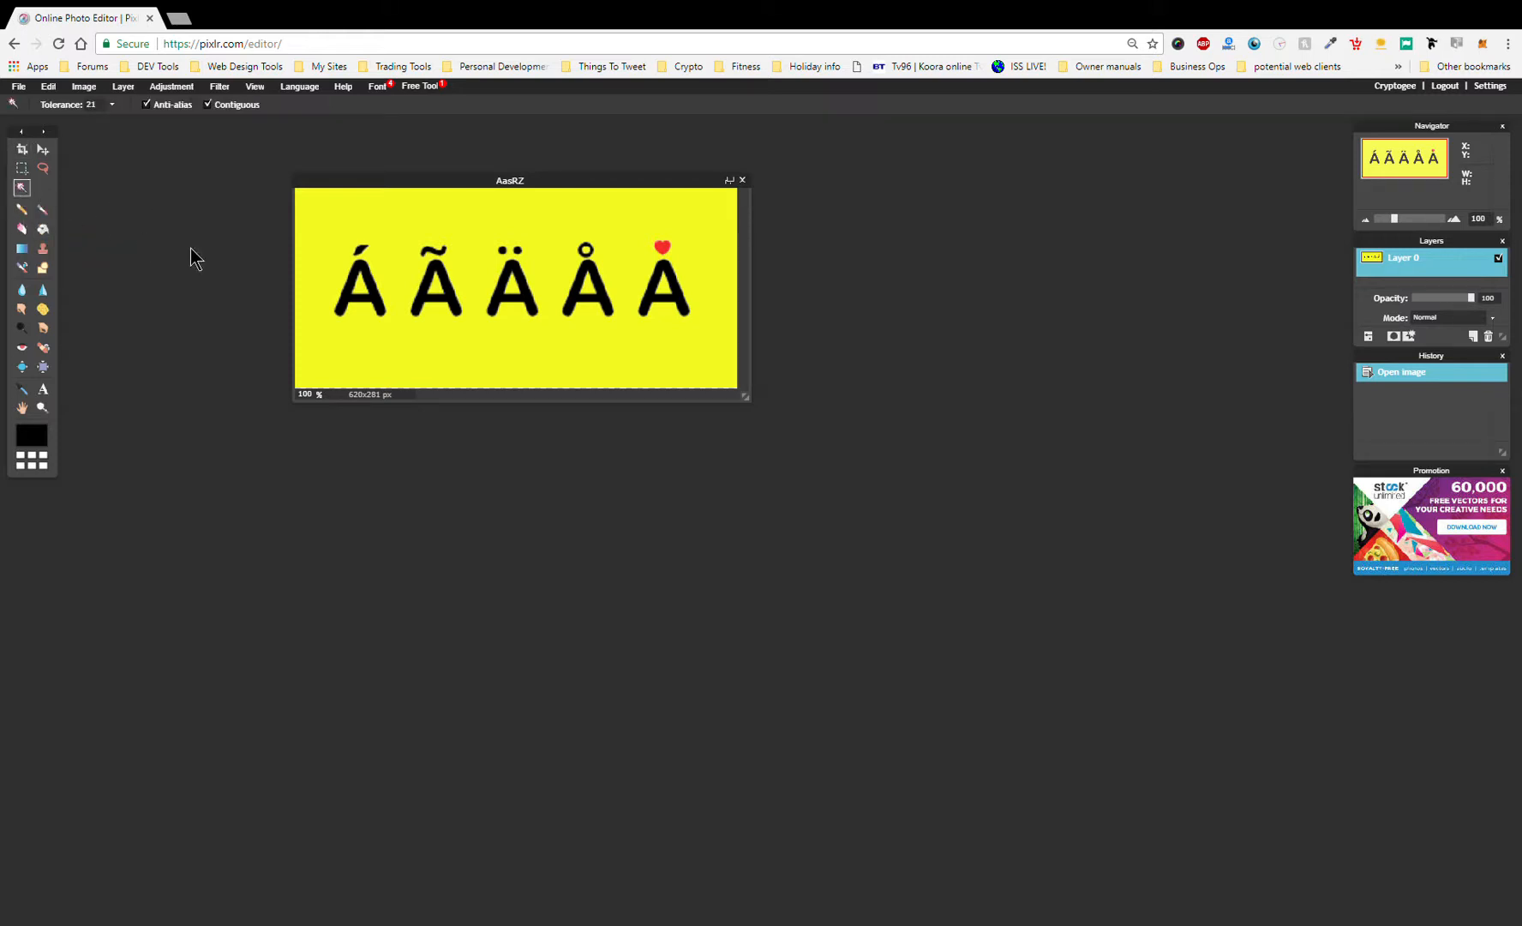
click(526, 222)
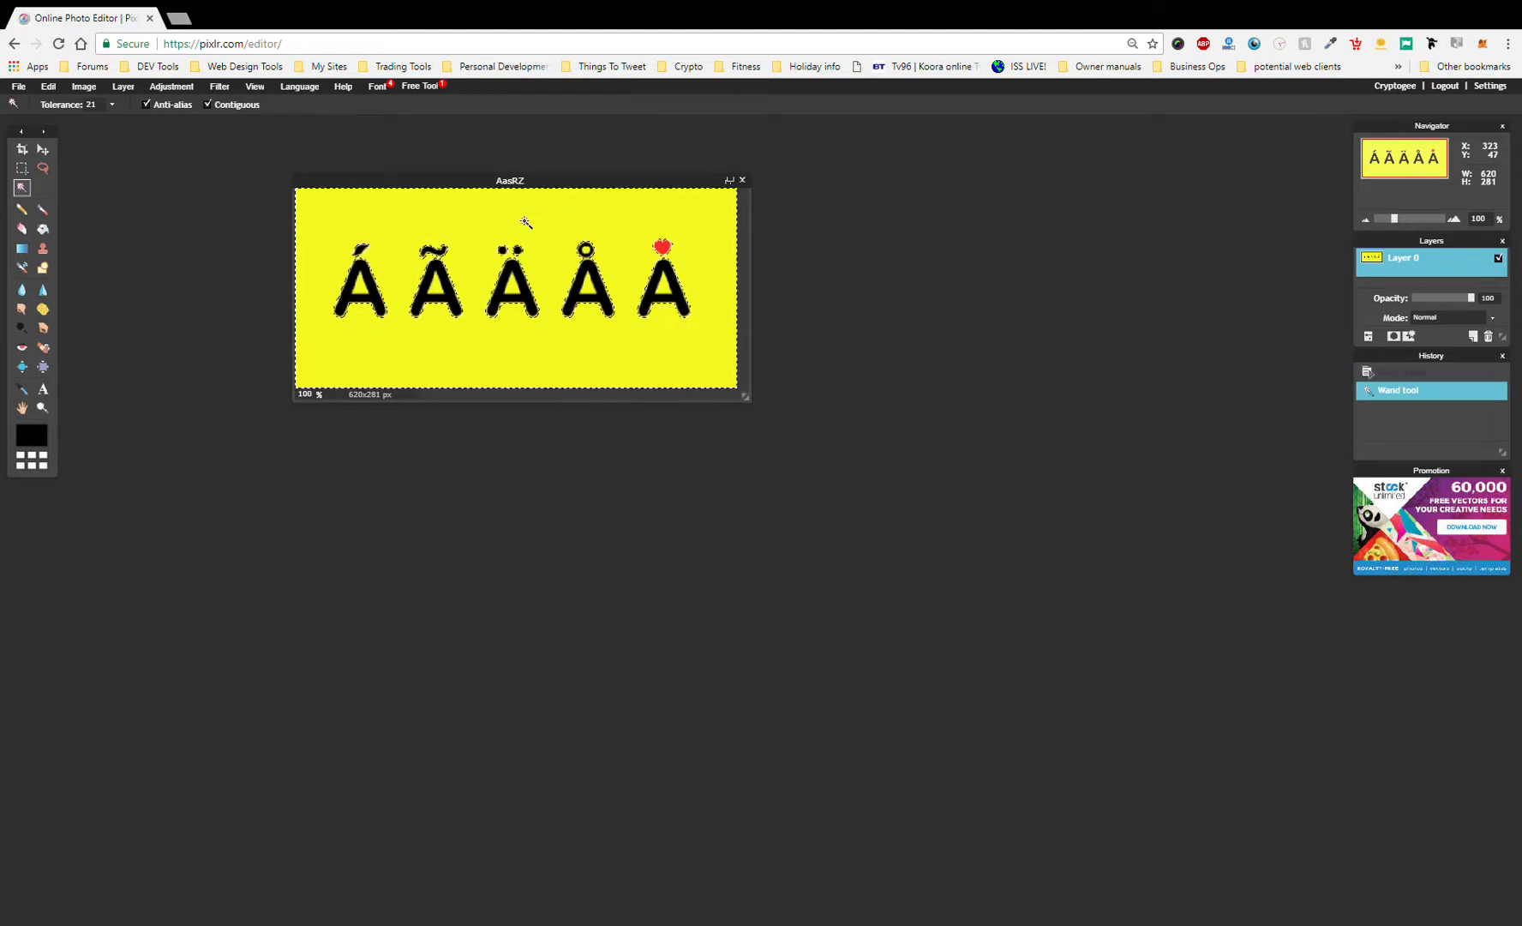
click(22, 230)
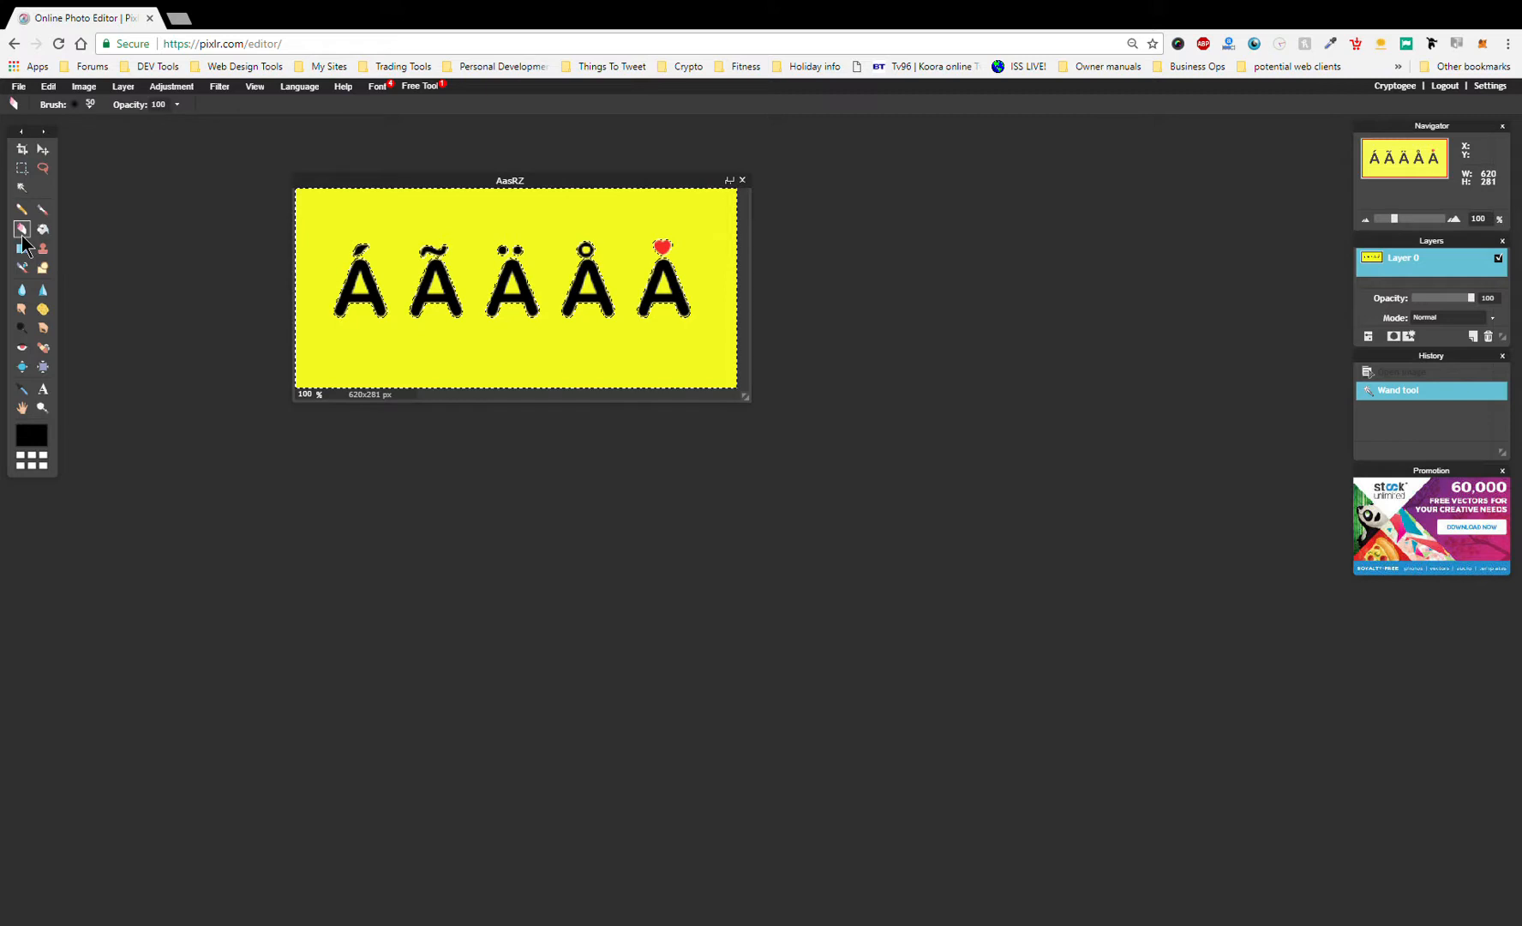
click(87, 104)
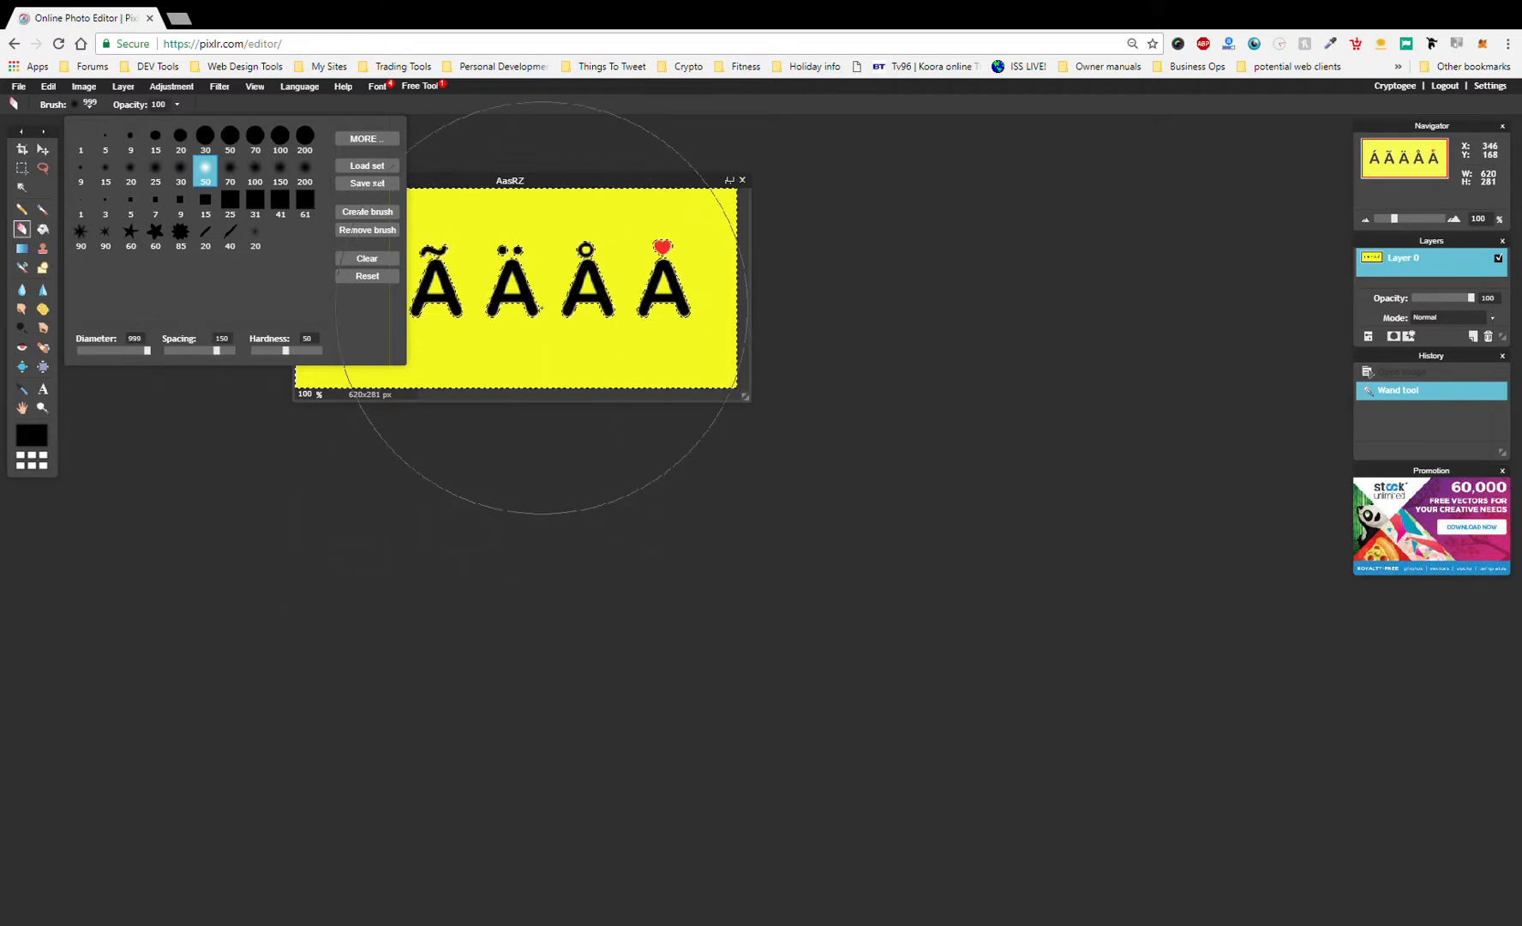
click(525, 276)
mouse_move(398, 272)
mouse_down()
mouse_move(510, 286)
mouse_move(677, 262)
mouse_up()
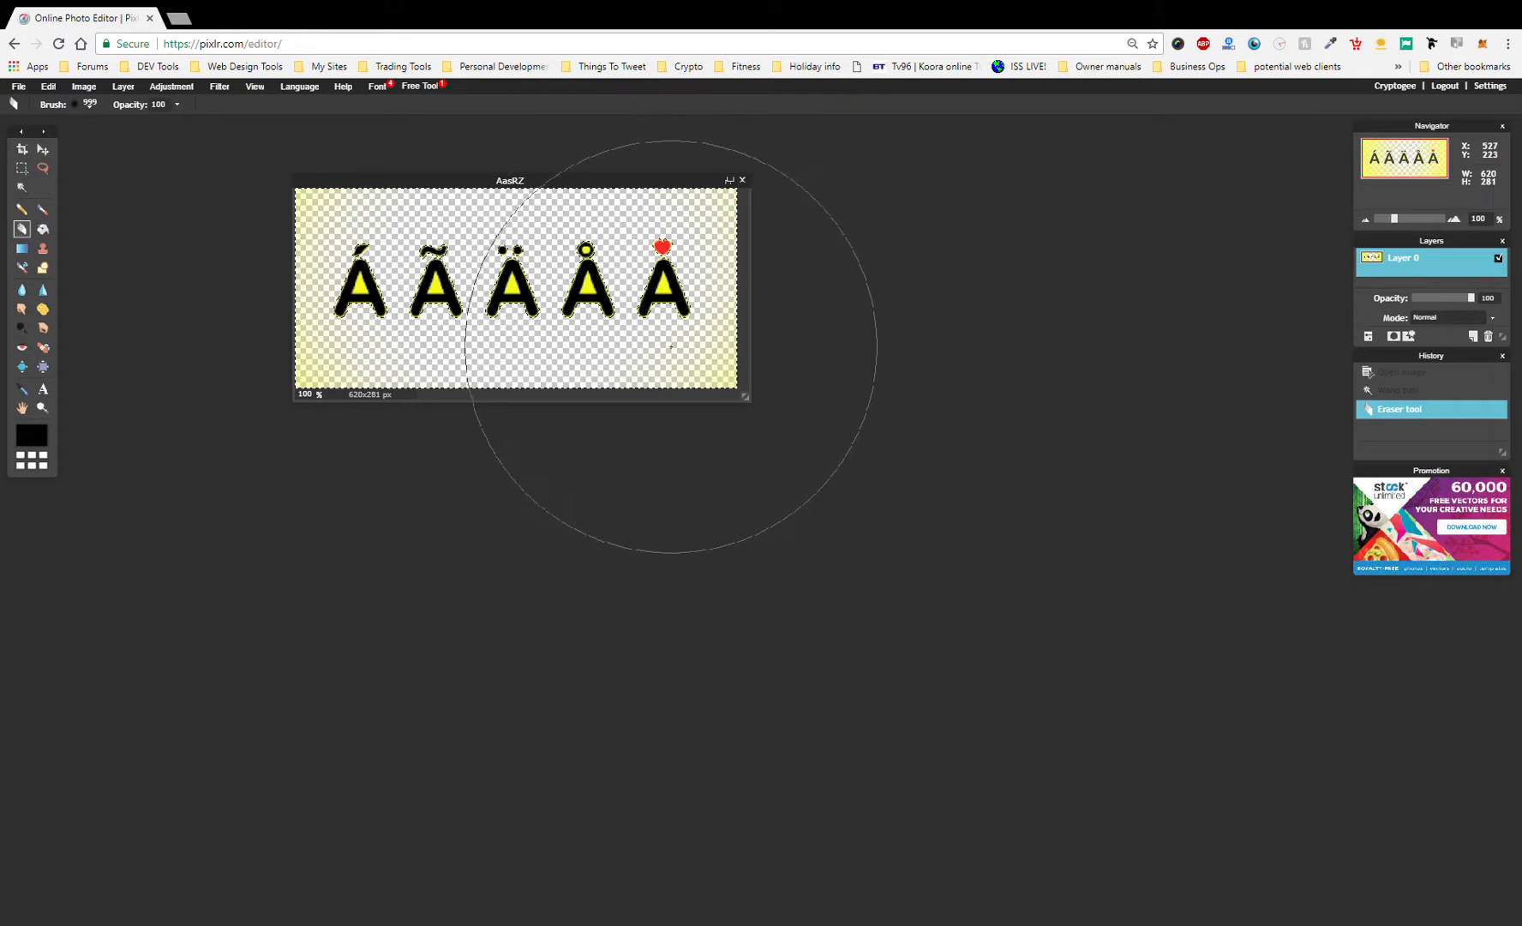
mouse_move(495, 378)
mouse_down()
mouse_move(310, 365)
mouse_move(293, 268)
mouse_move(331, 237)
mouse_move(471, 259)
mouse_move(731, 343)
mouse_move(398, 306)
mouse_up()
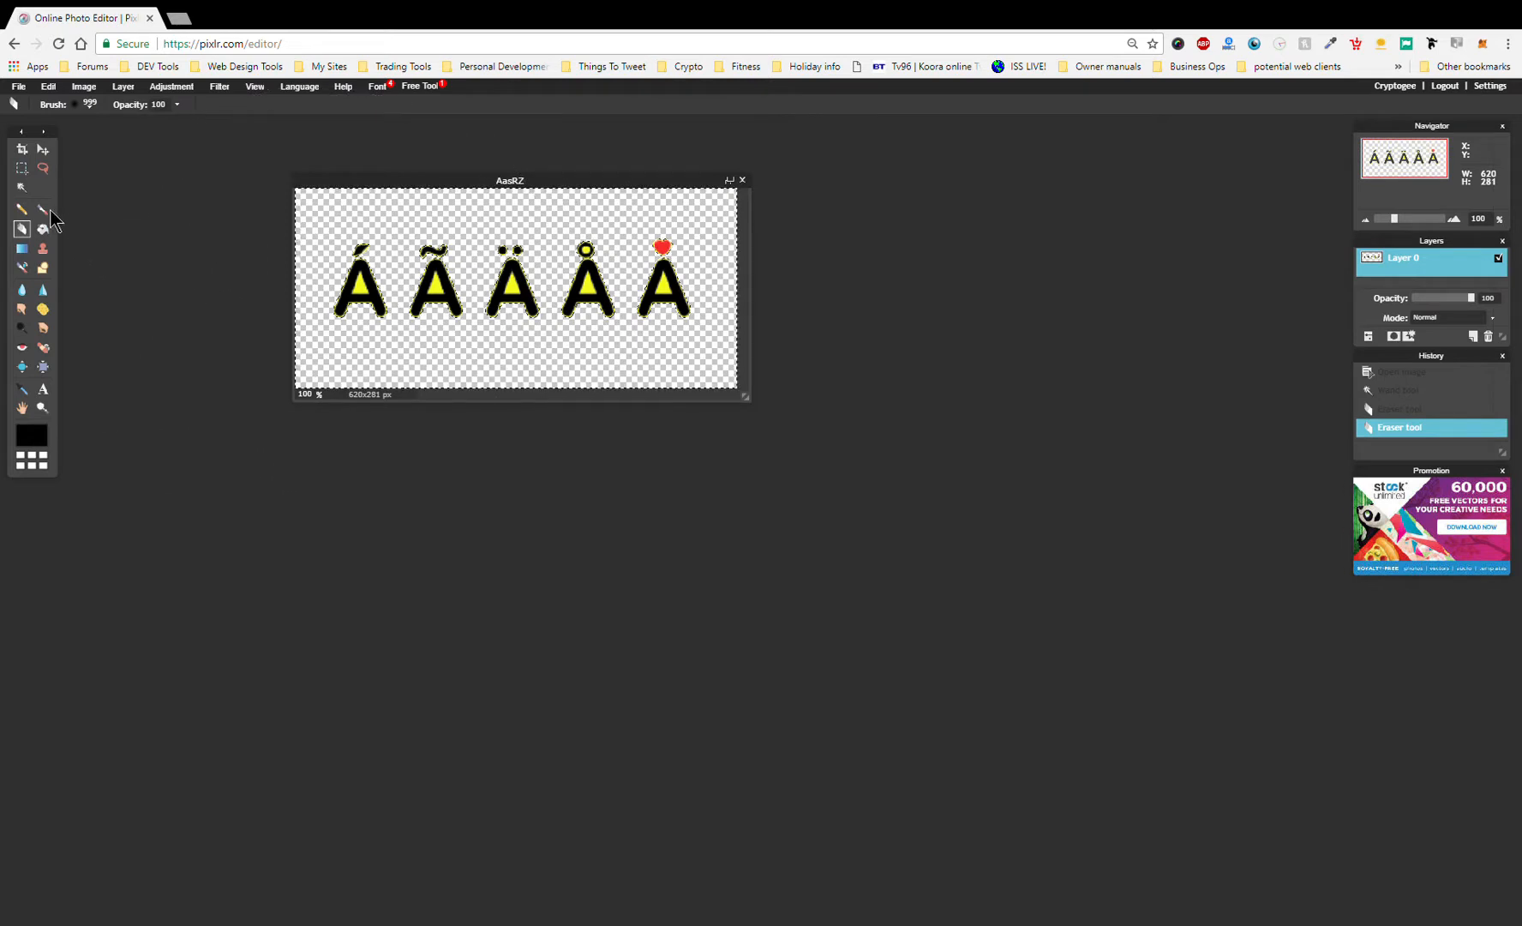
Add the yellow areas inside all five letters to one Wand selection and erase them
click(22, 188)
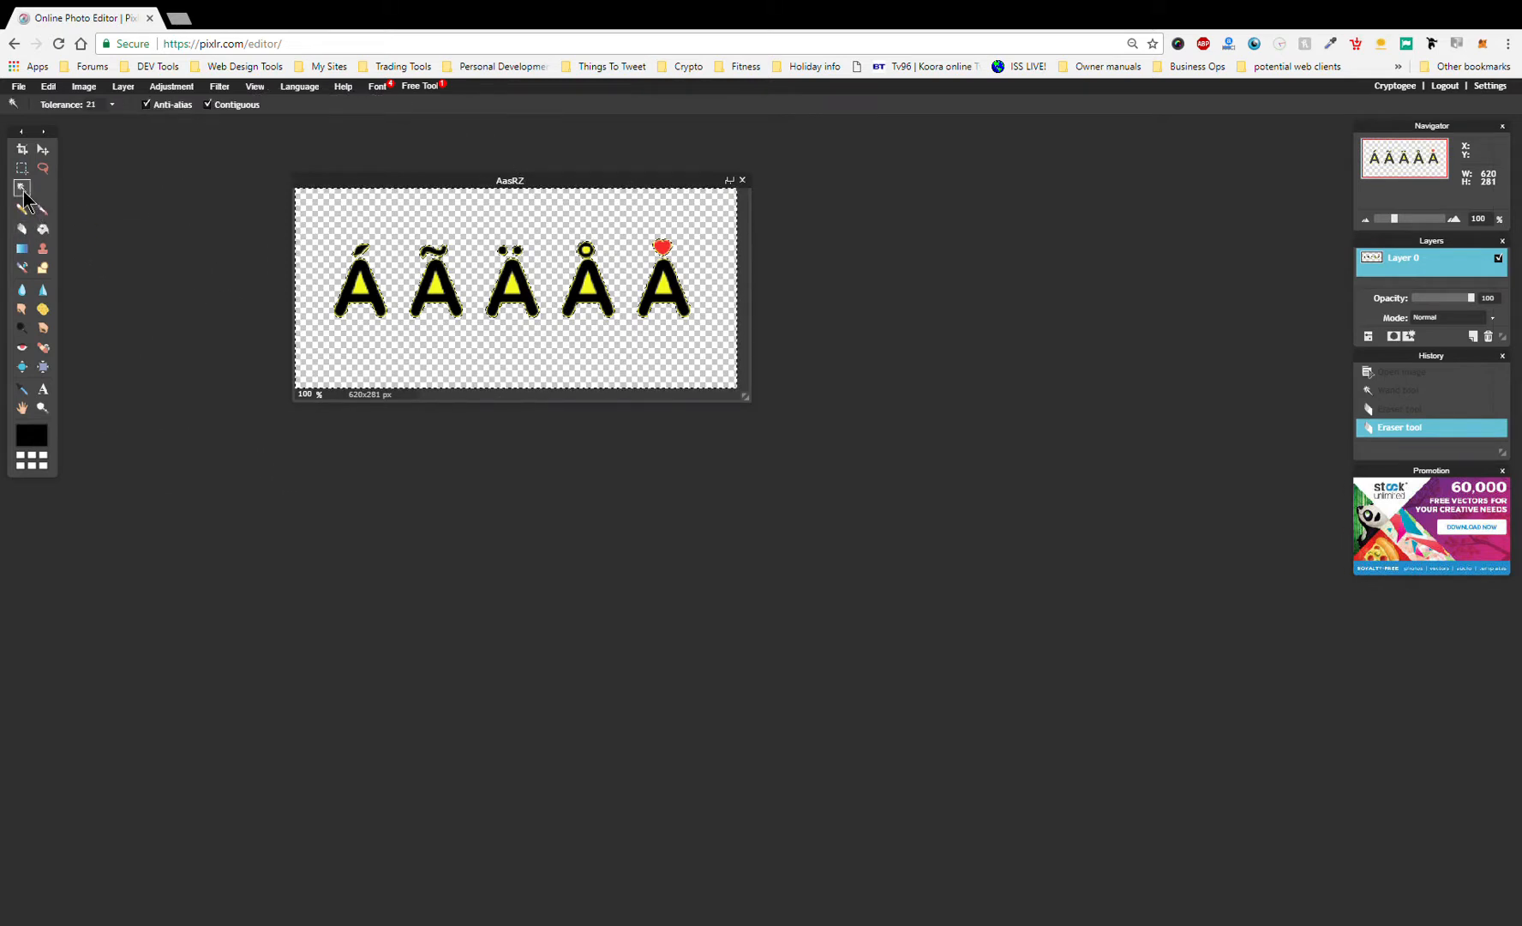
click(360, 287)
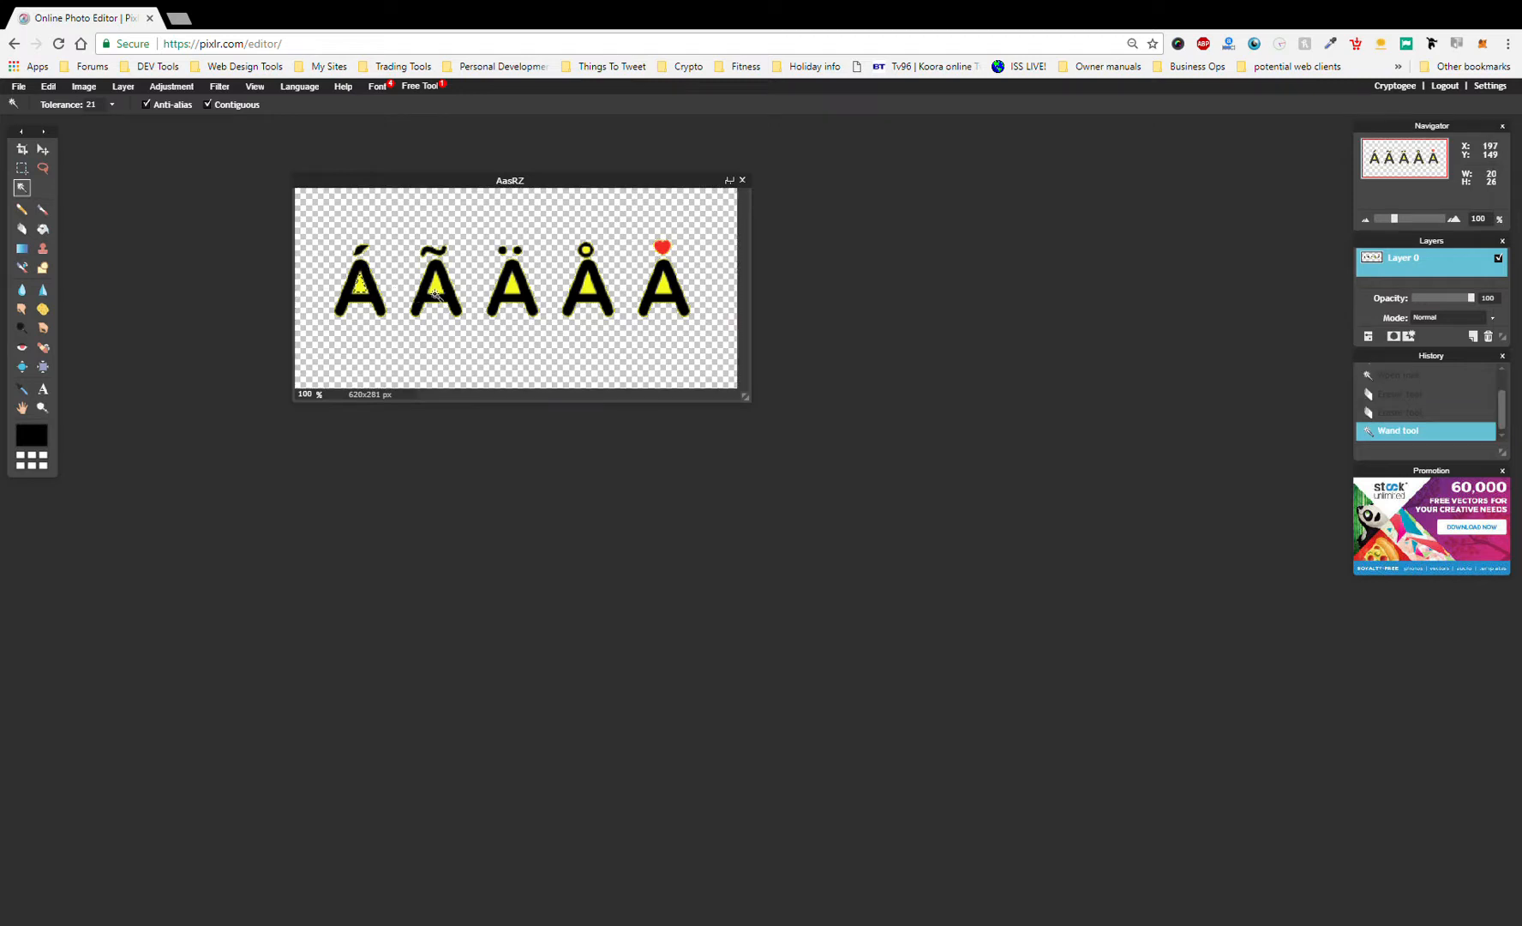
click(436, 282)
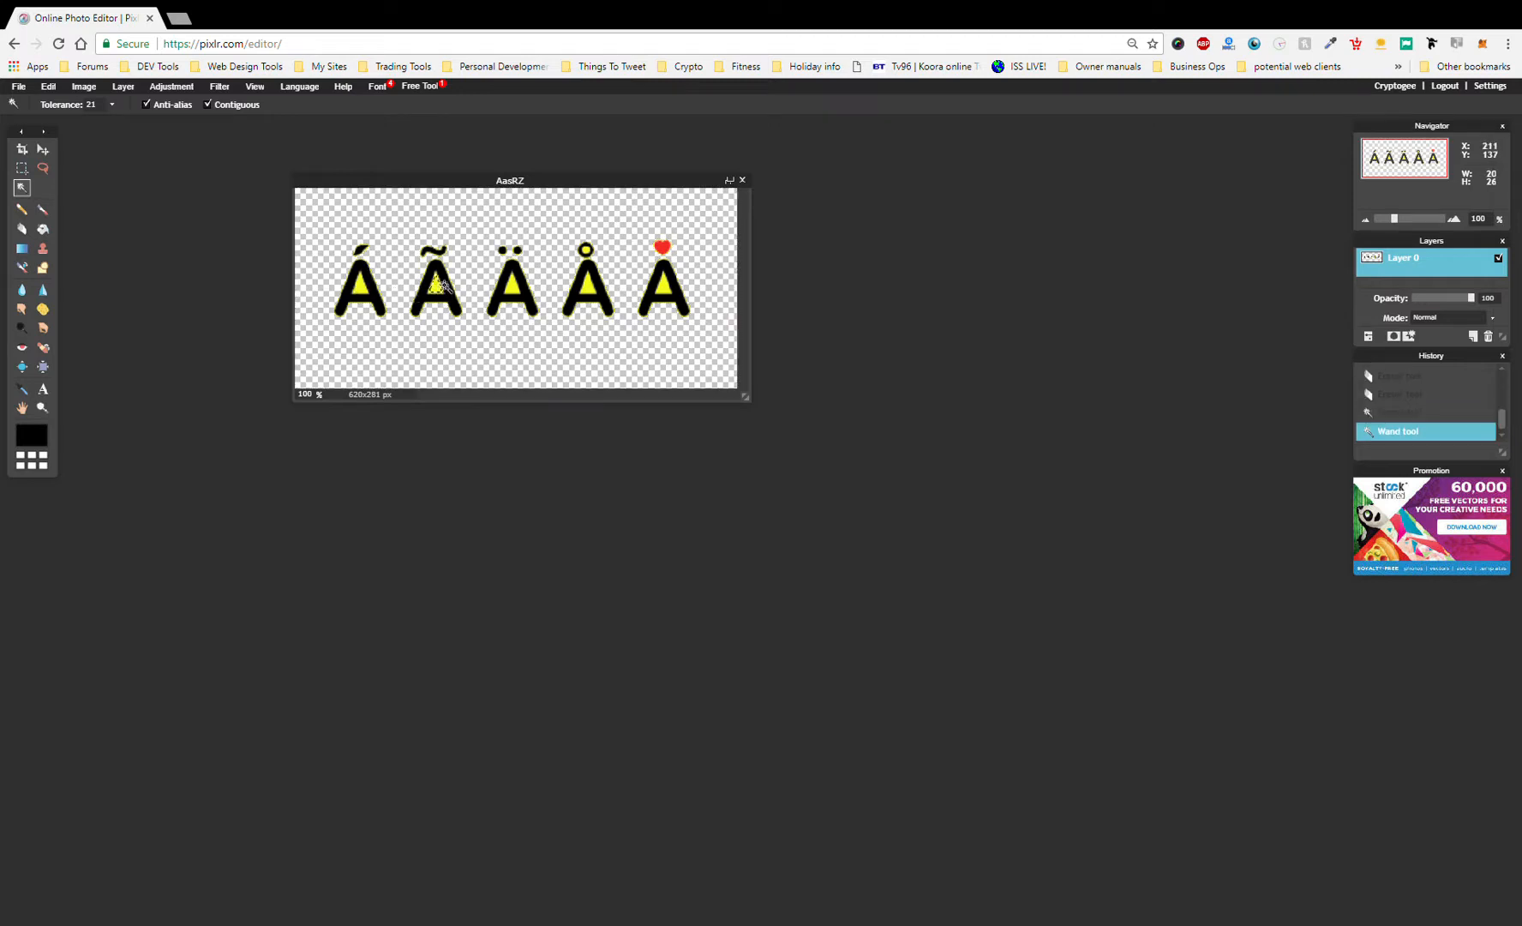
click(515, 286)
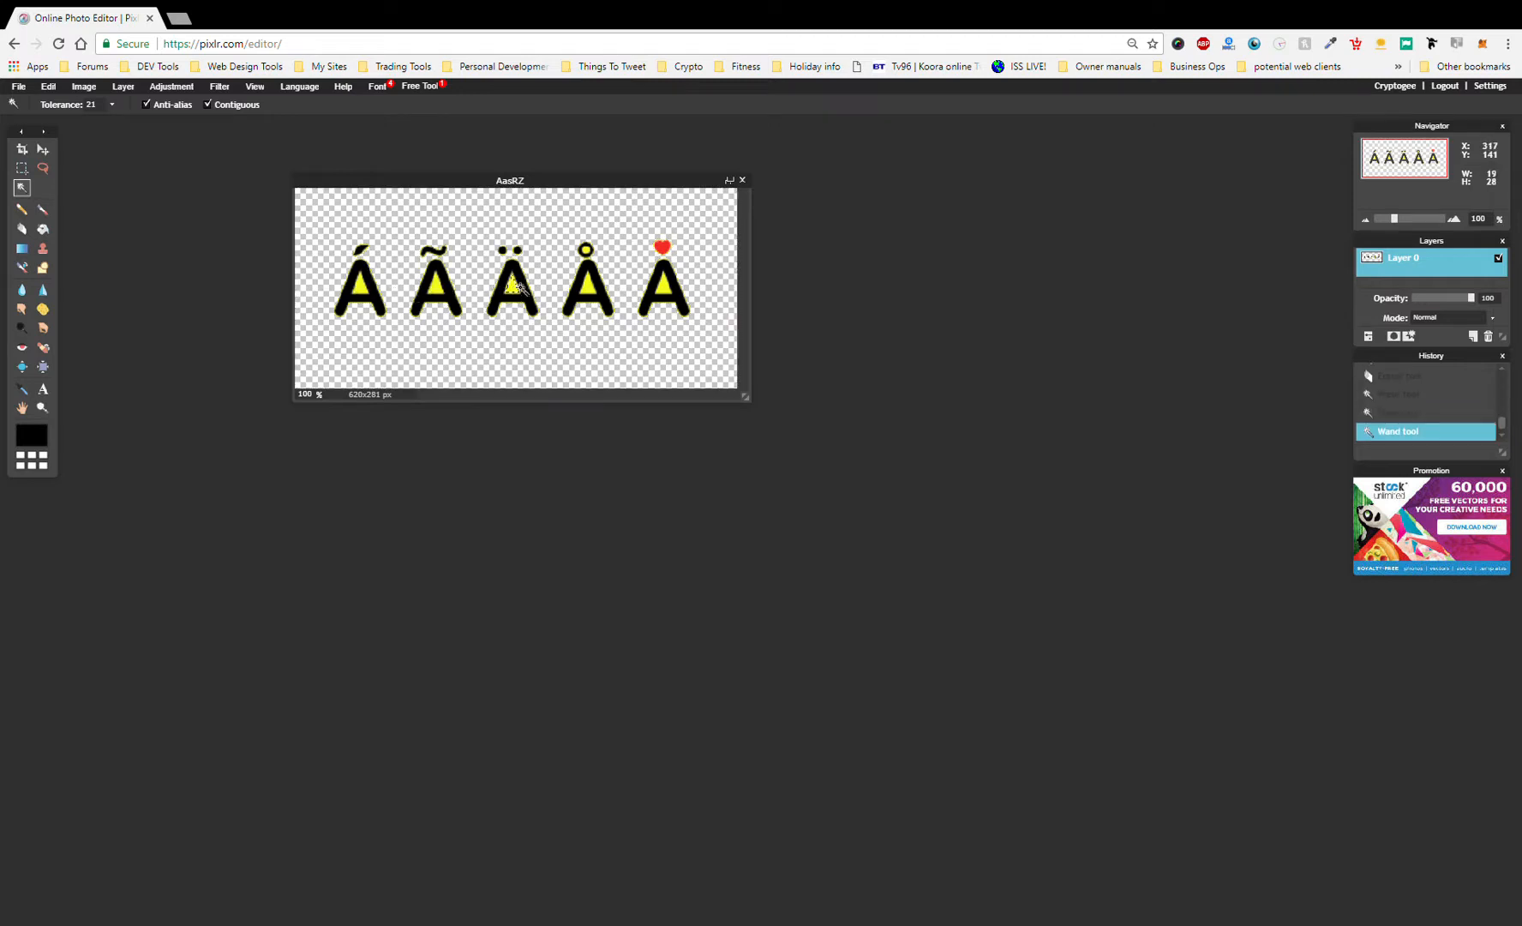
click(588, 285)
click(666, 290)
shift+click(357, 290)
shift+click(585, 283)
click(21, 229)
mouse_move(273, 279)
mouse_down()
mouse_move(394, 306)
mouse_move(636, 292)
mouse_move(562, 263)
mouse_move(604, 241)
mouse_up()
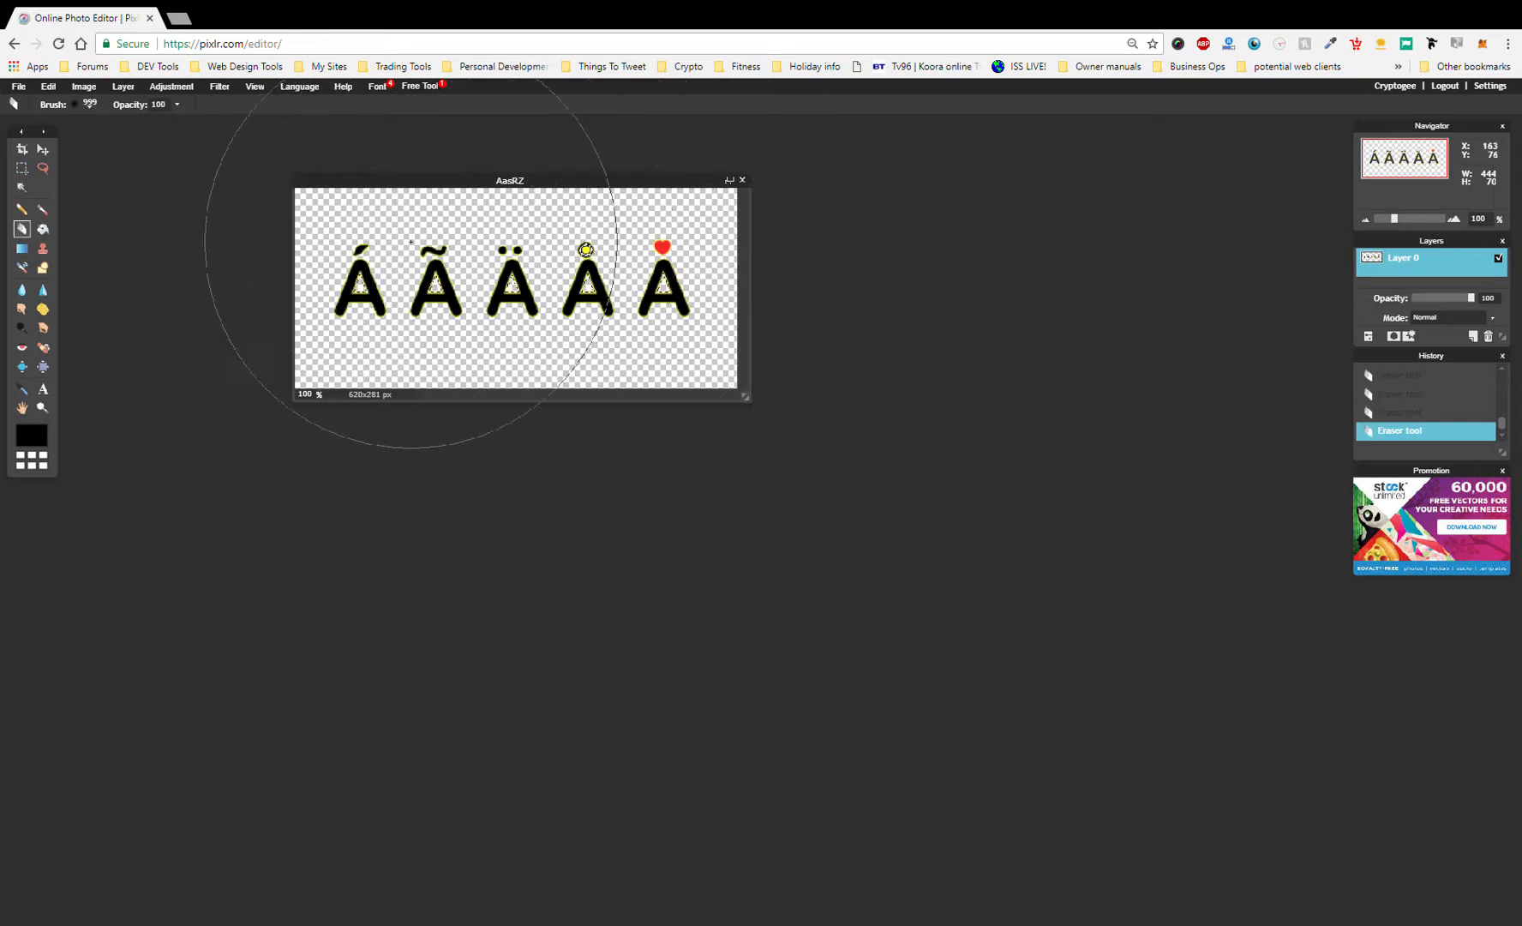
Select the yellow fill inside the ring above the fourth letter with the Wand tool and erase it
click(22, 187)
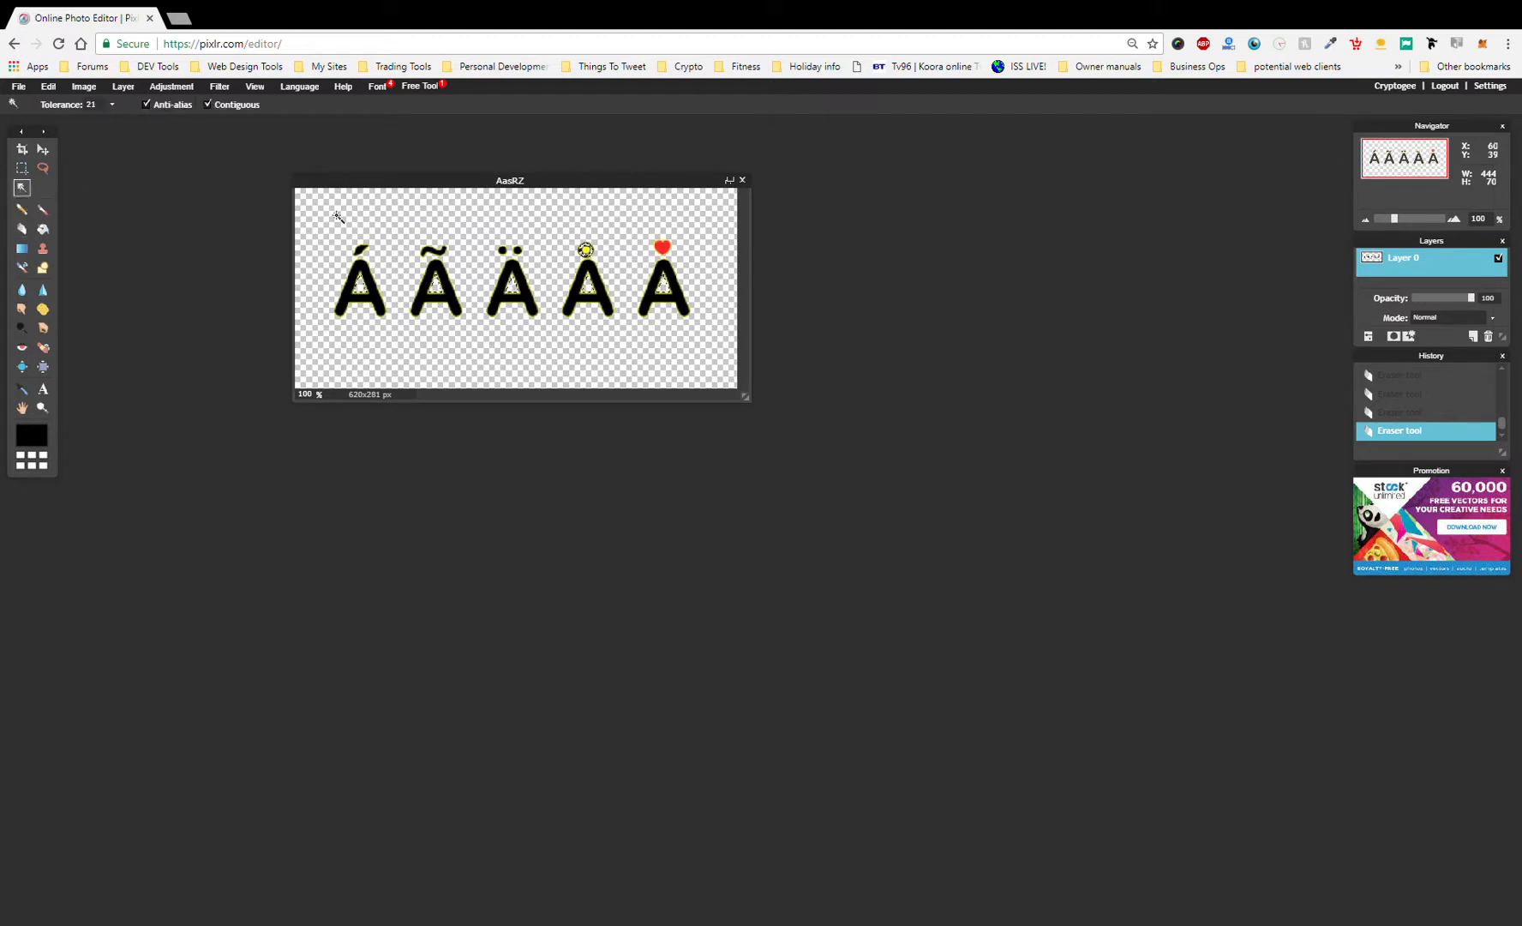
click(585, 249)
click(26, 227)
click(608, 285)
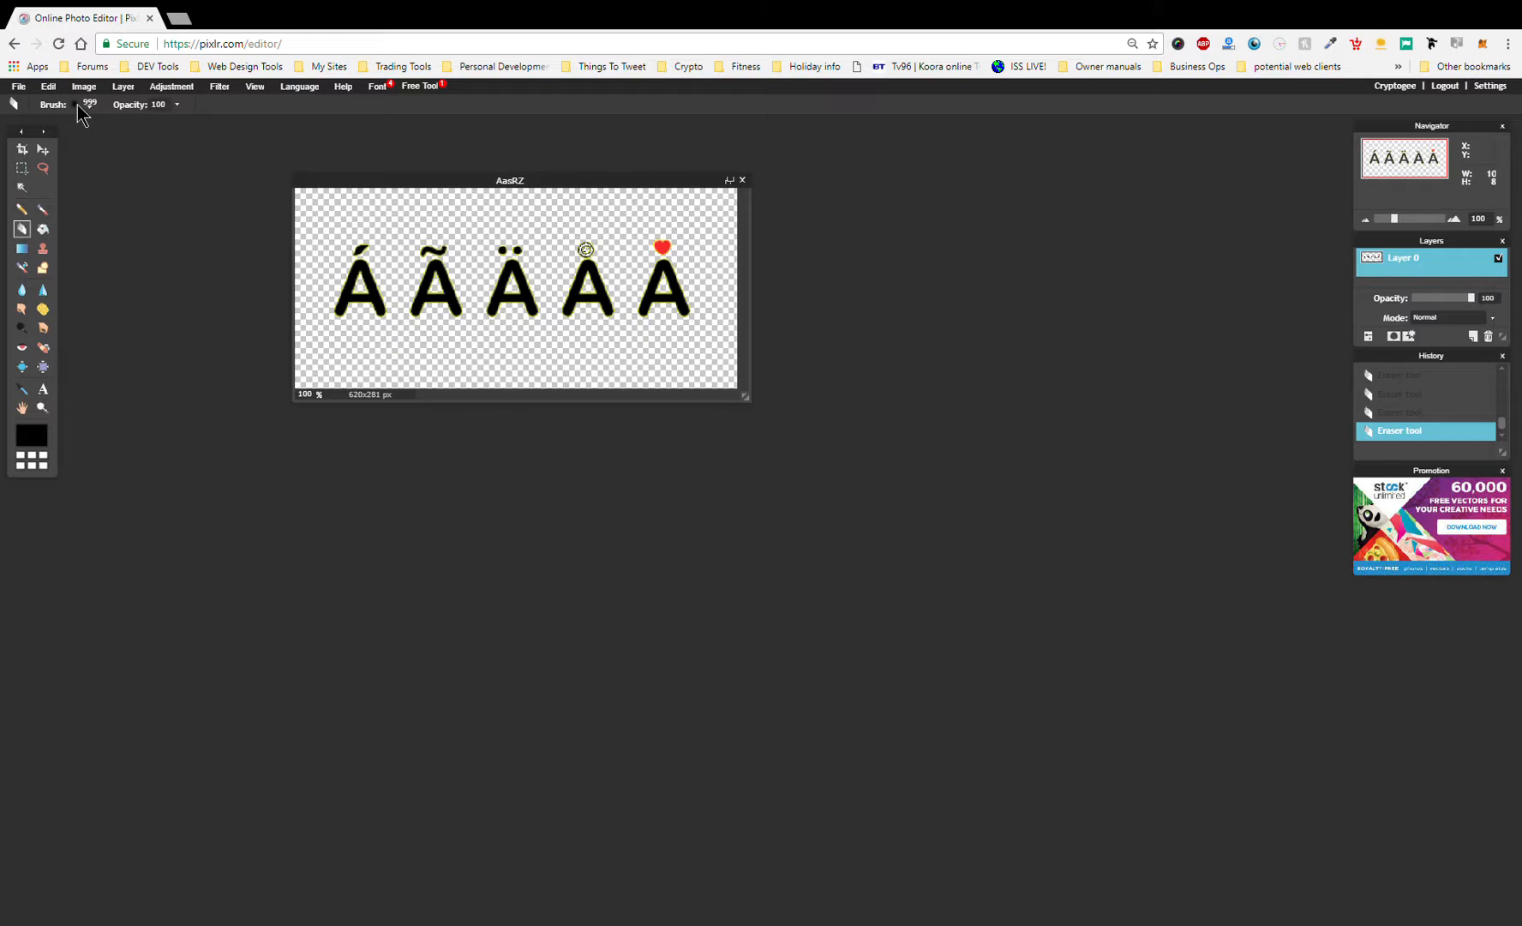
Close the letter image without saving and open the photo In The Midst of Mayhem NYC from the computer
click(742, 181)
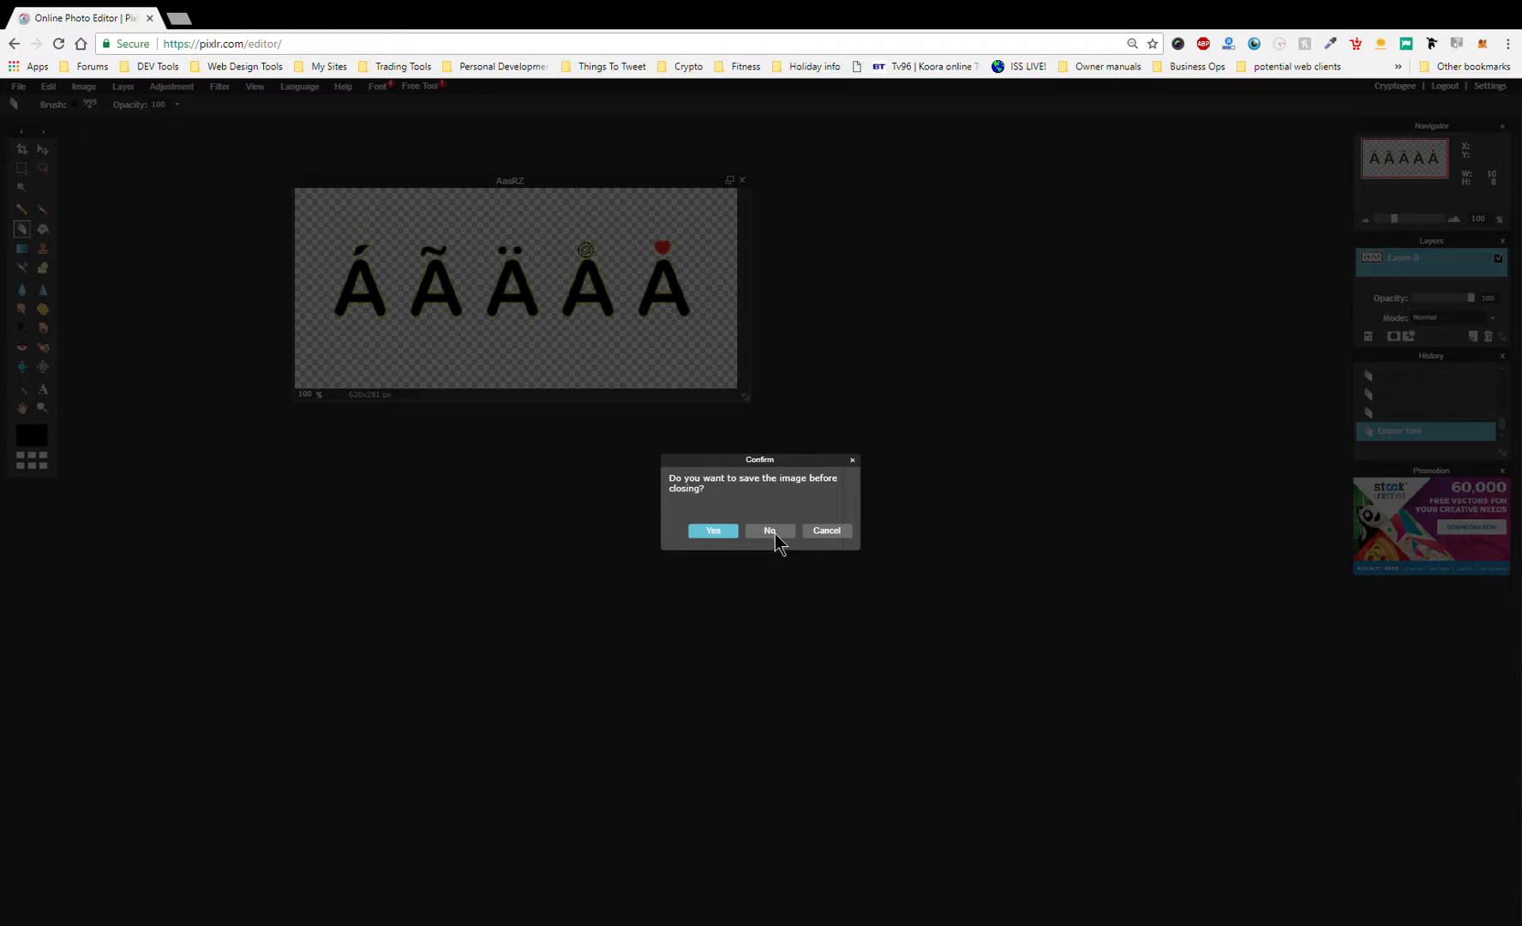
click(768, 532)
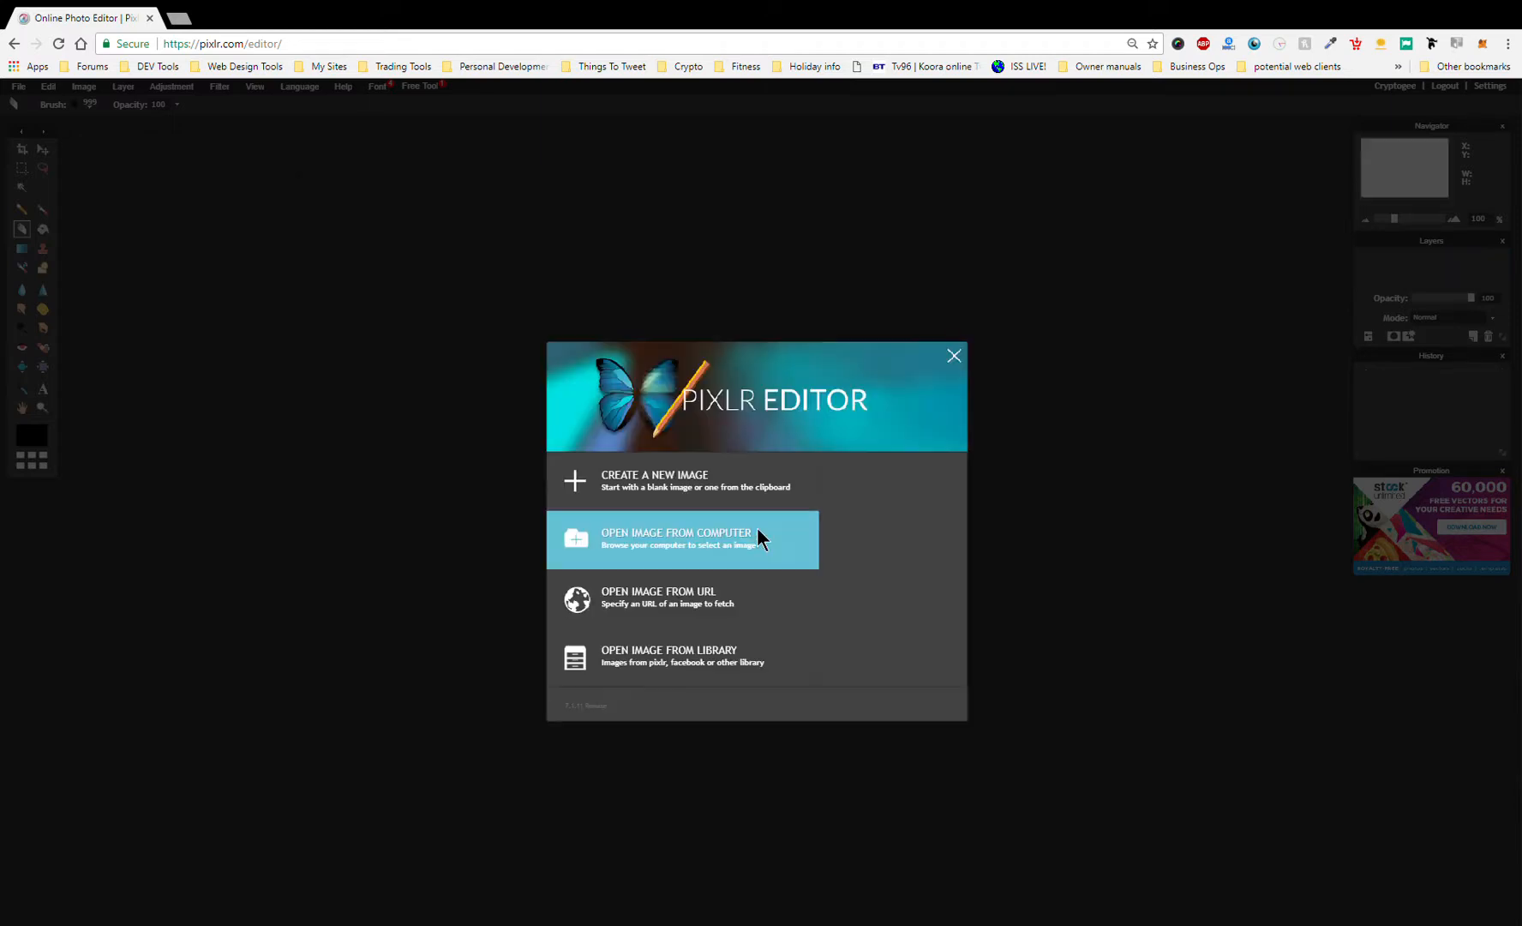
click(633, 554)
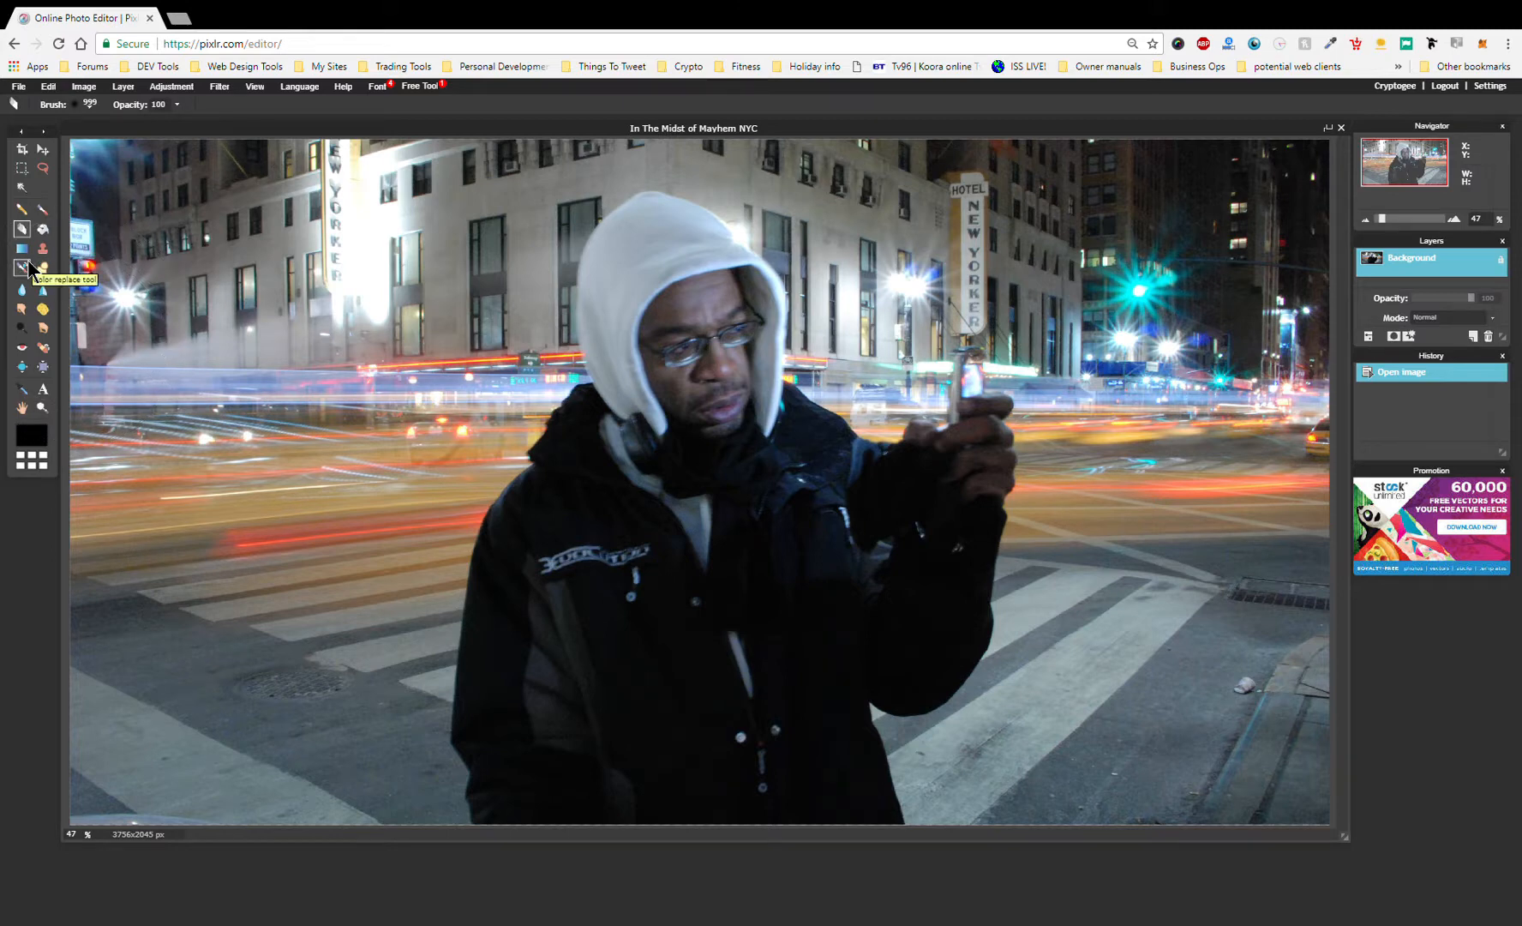
Try to select the building and street background around the man with the Wand tool, and clear the selection
click(21, 189)
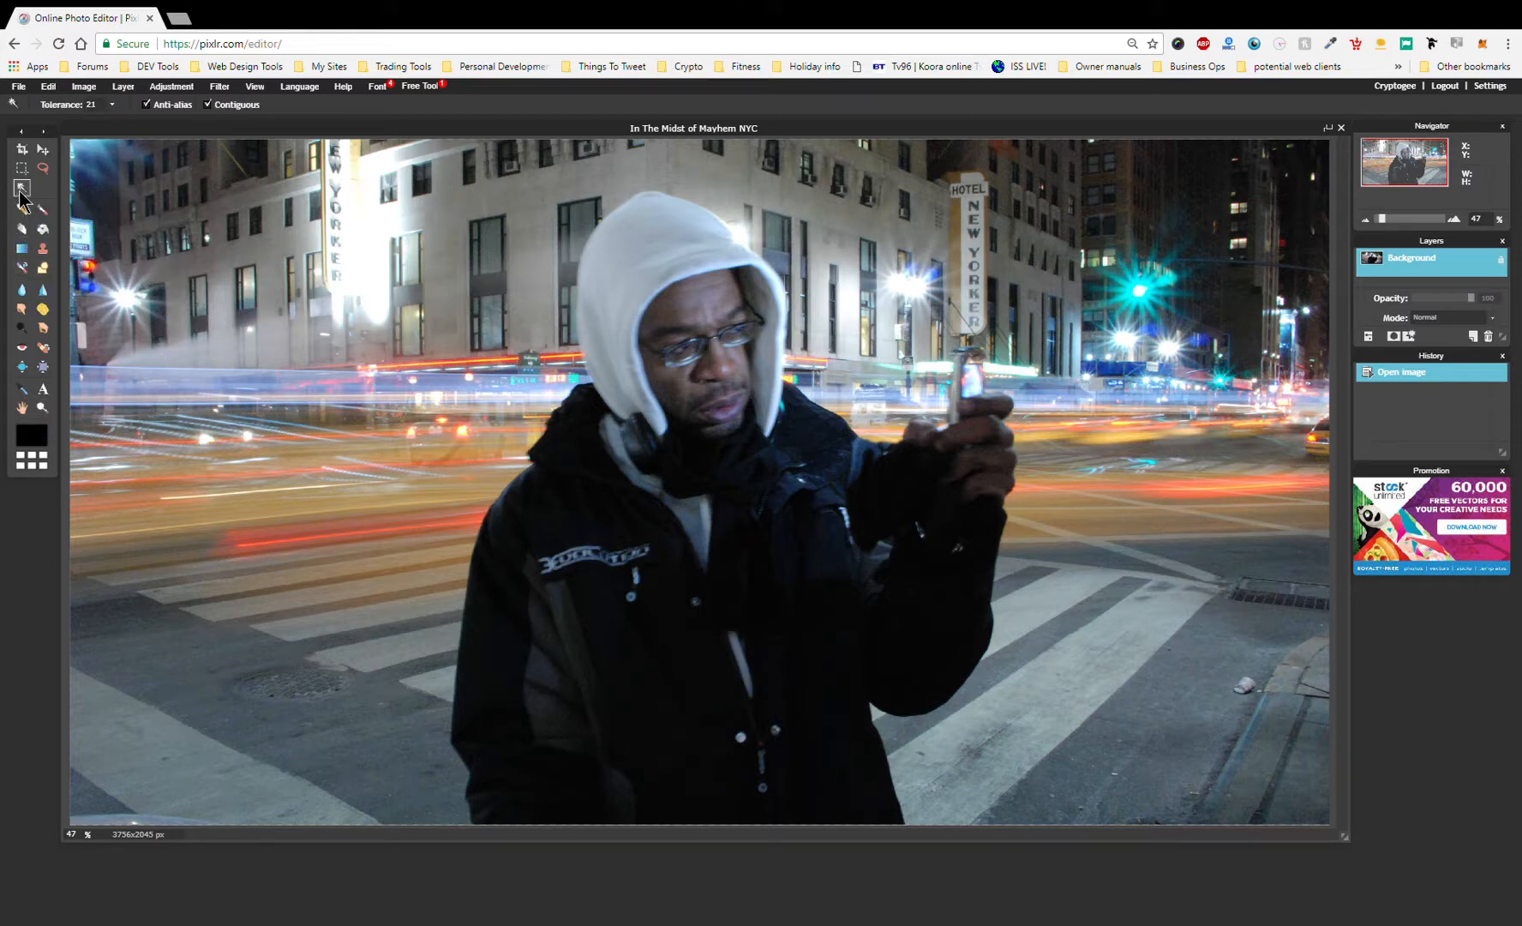
click(363, 238)
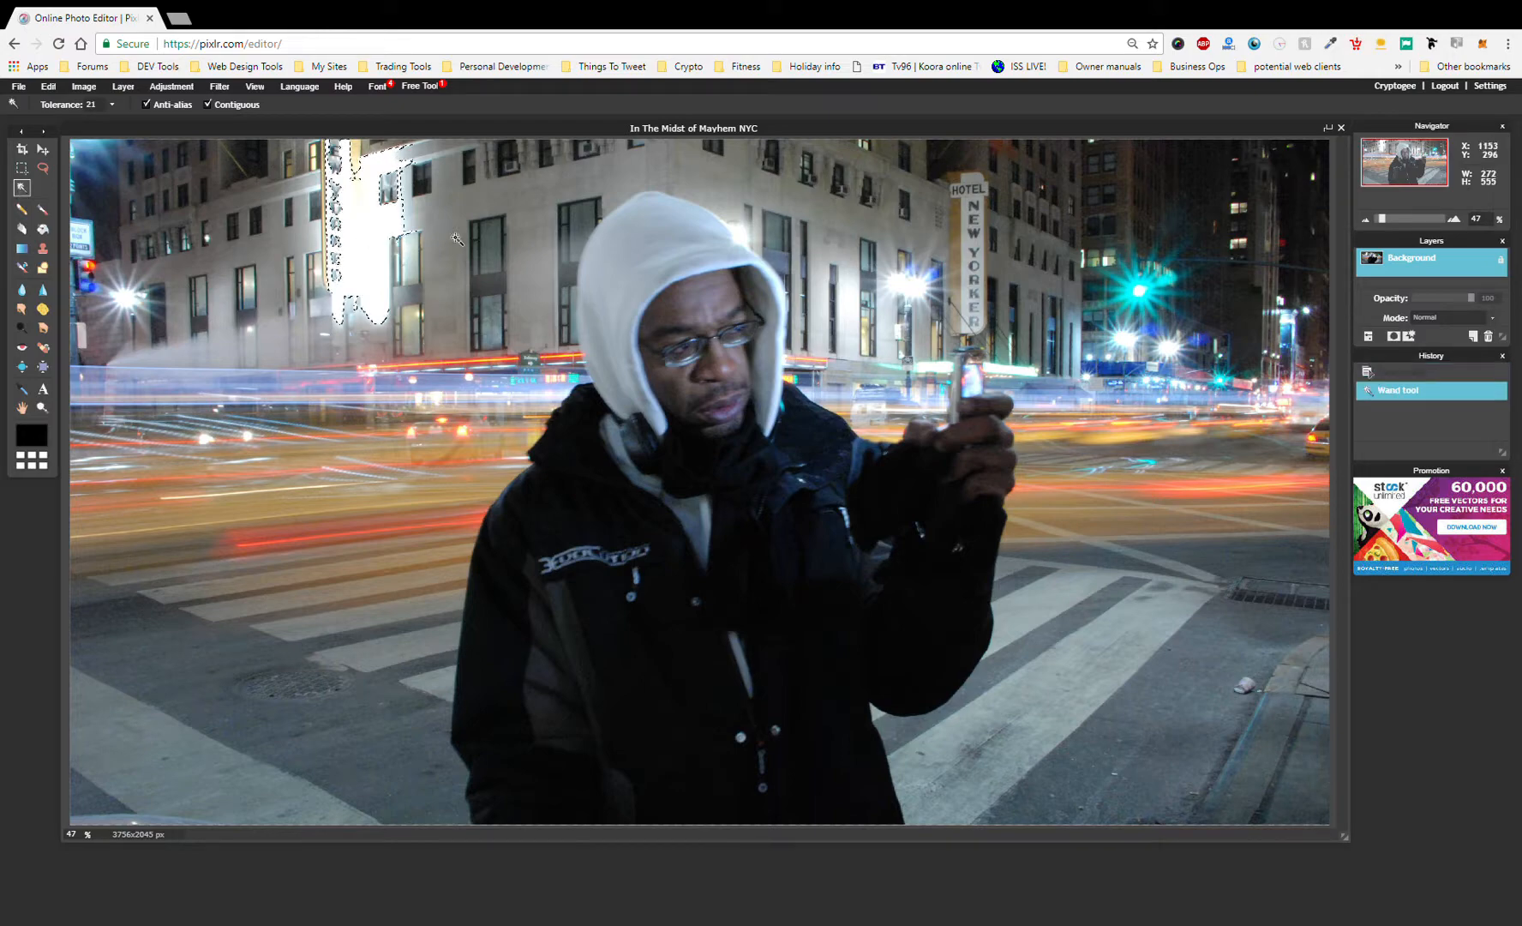
click(452, 228)
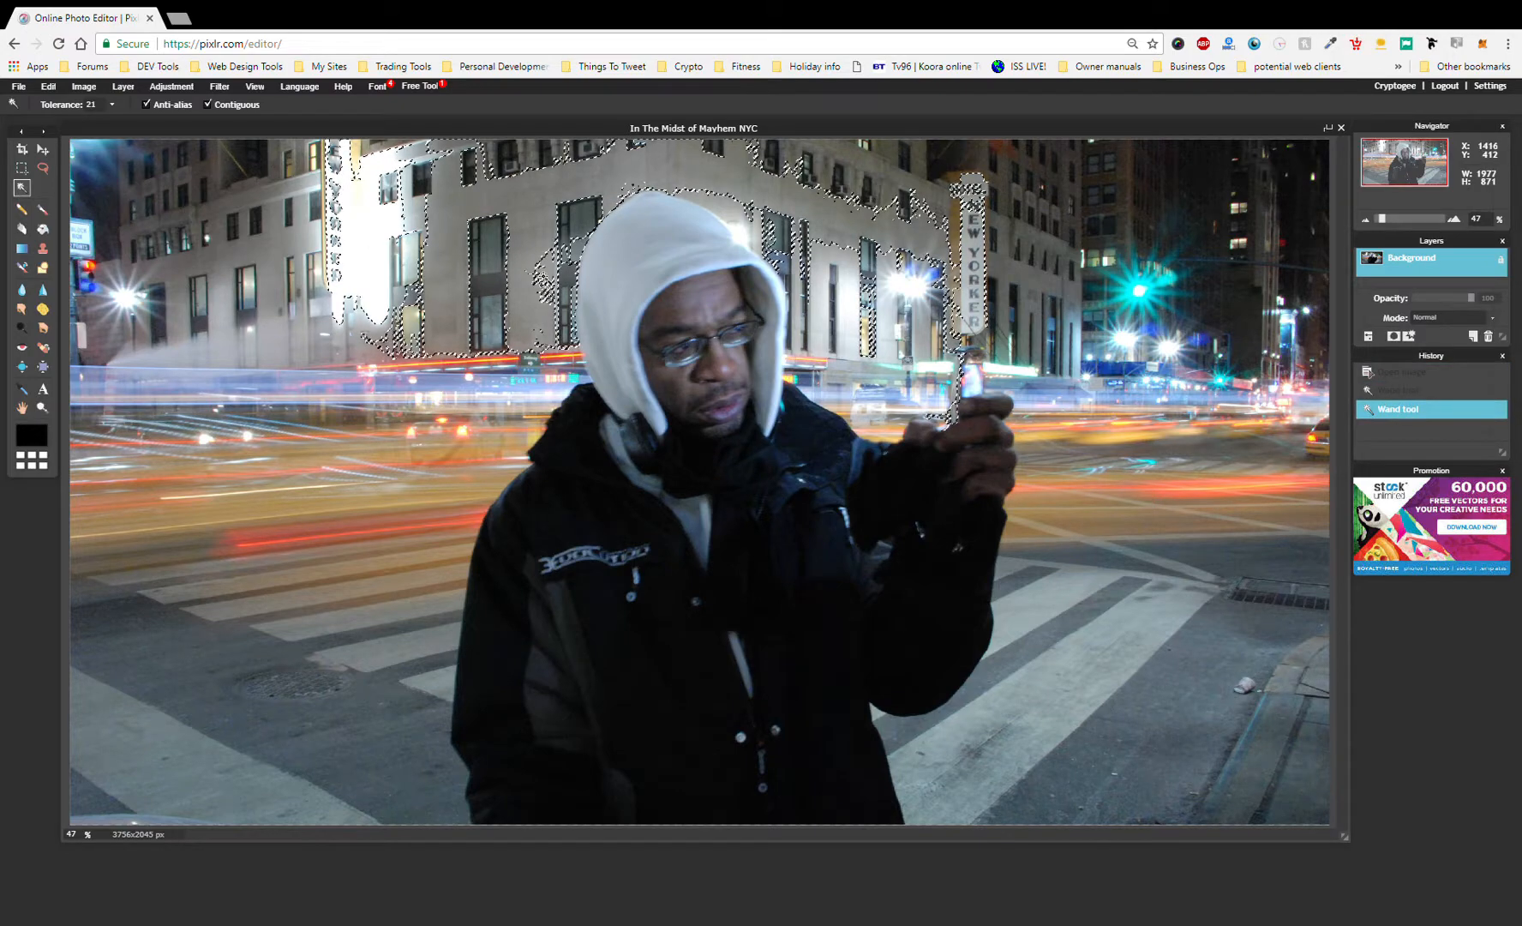
click(1044, 226)
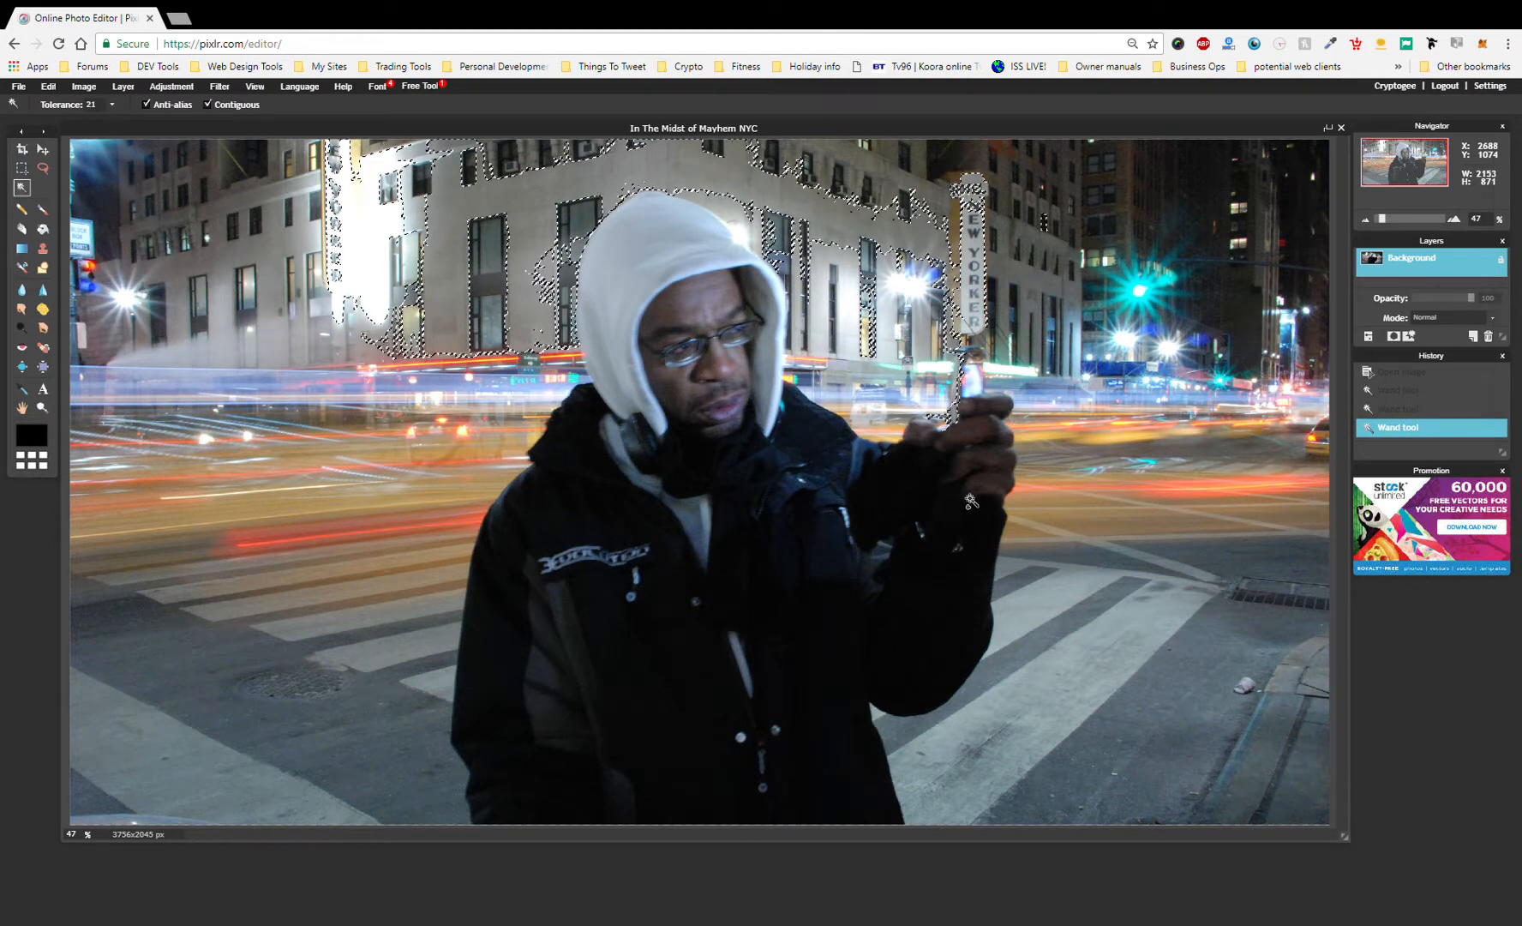
click(862, 415)
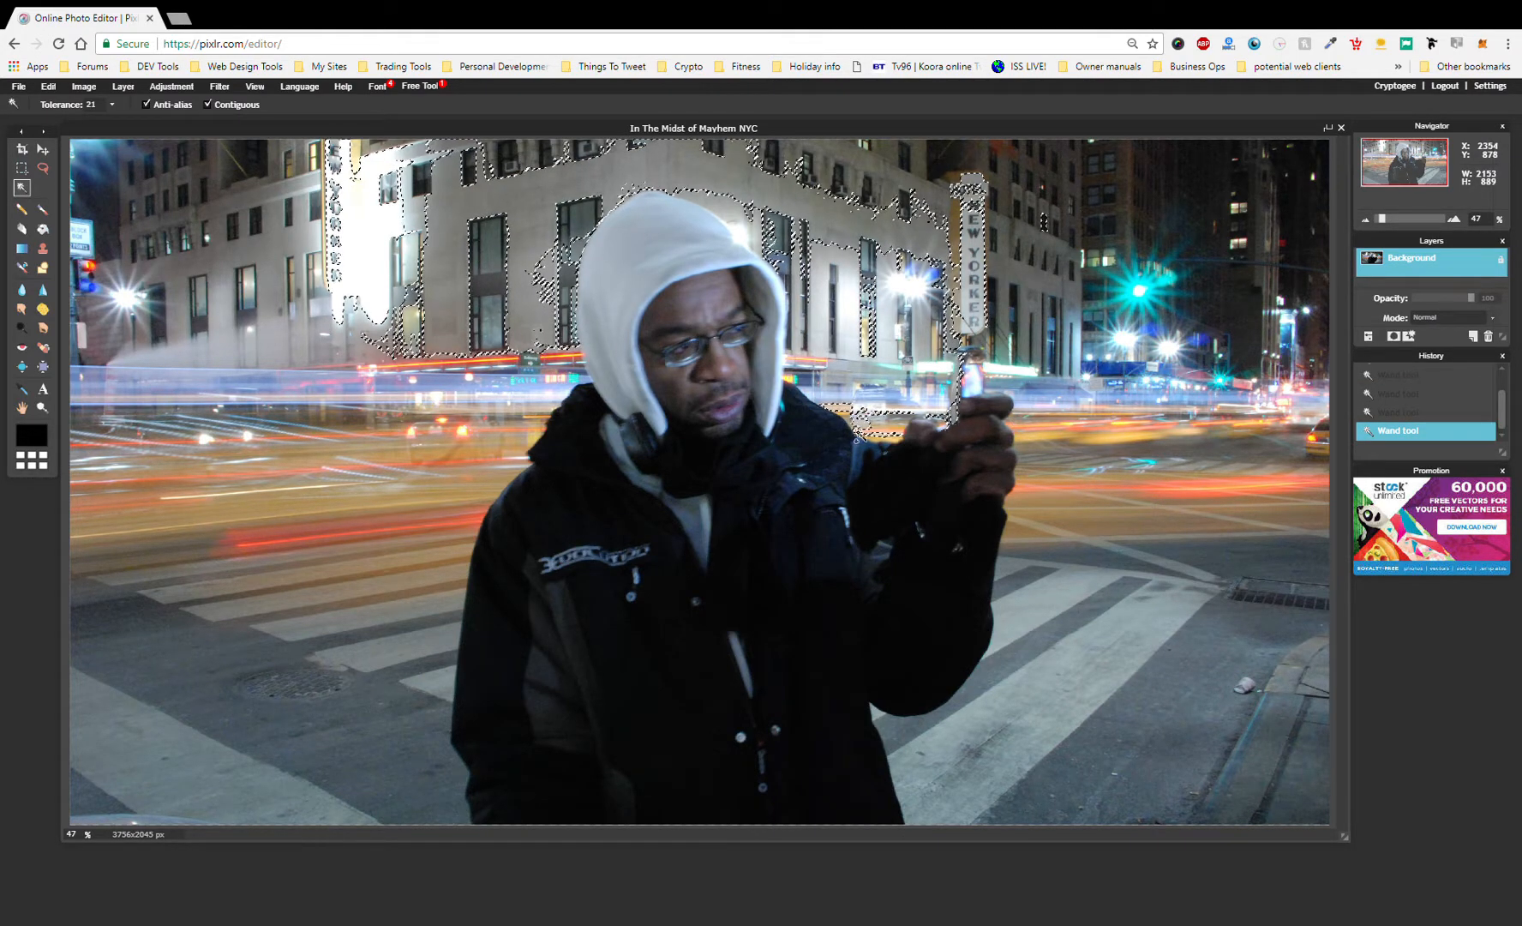
click(821, 380)
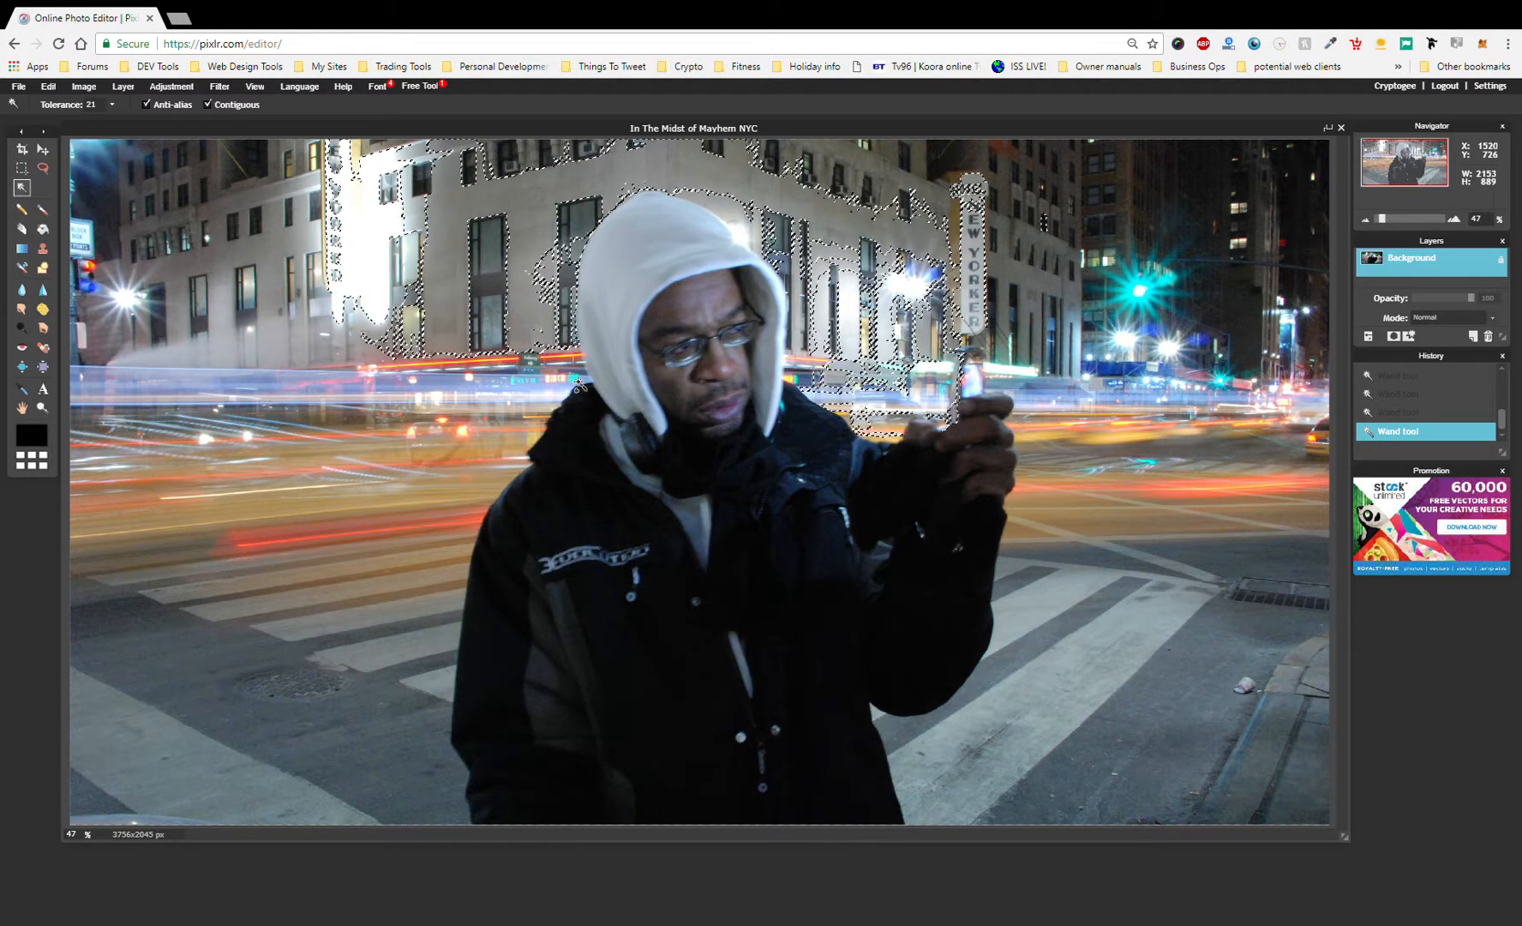
shift+click(509, 394)
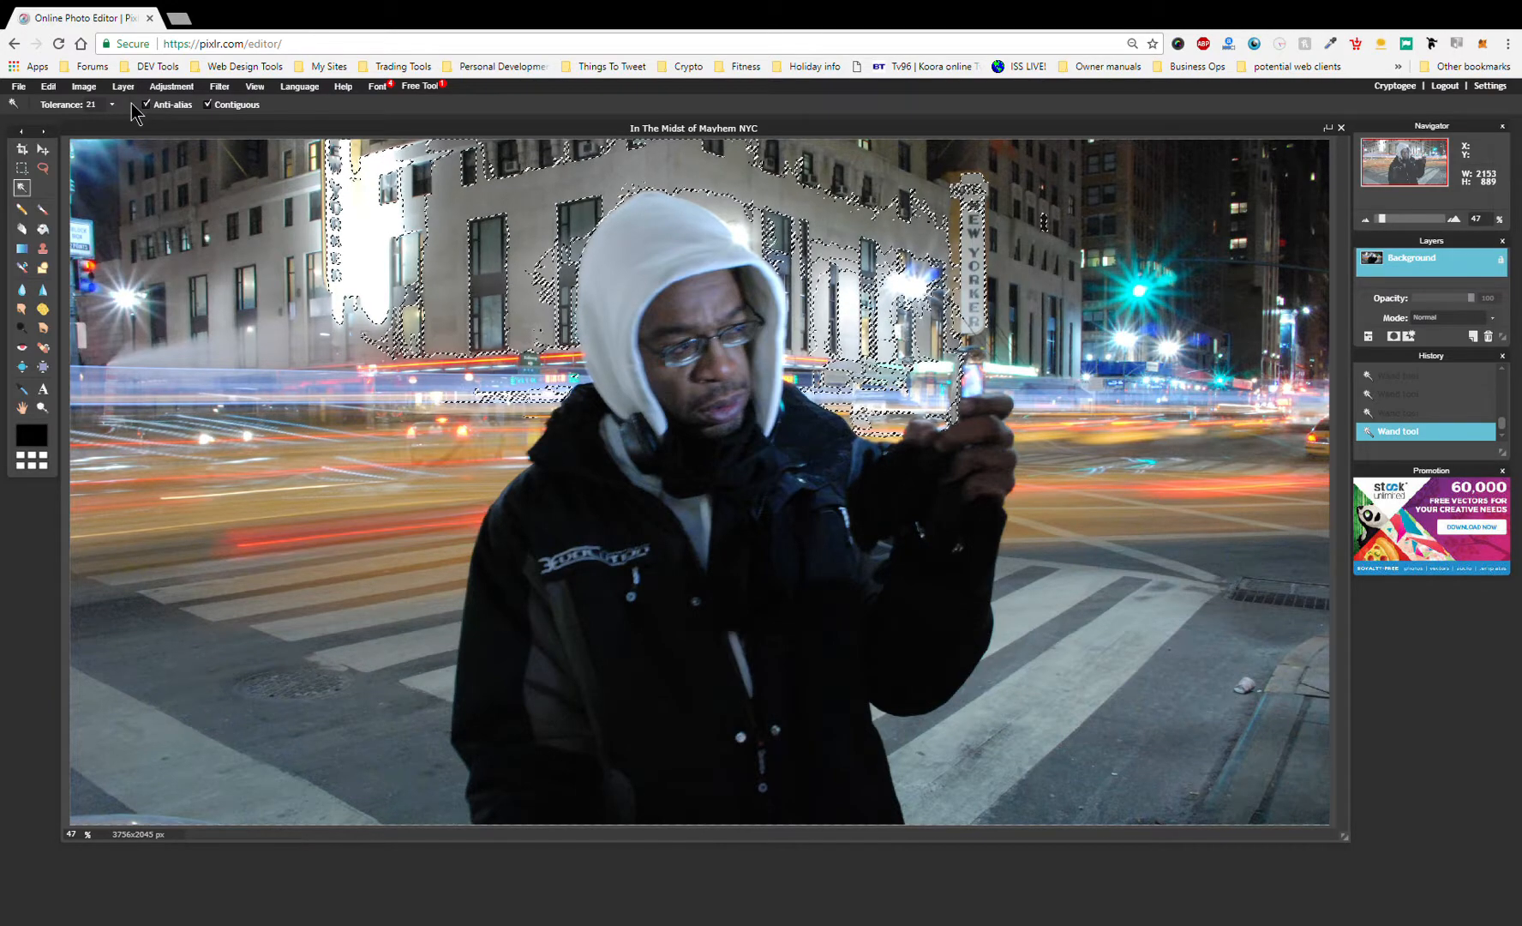
click(96, 88)
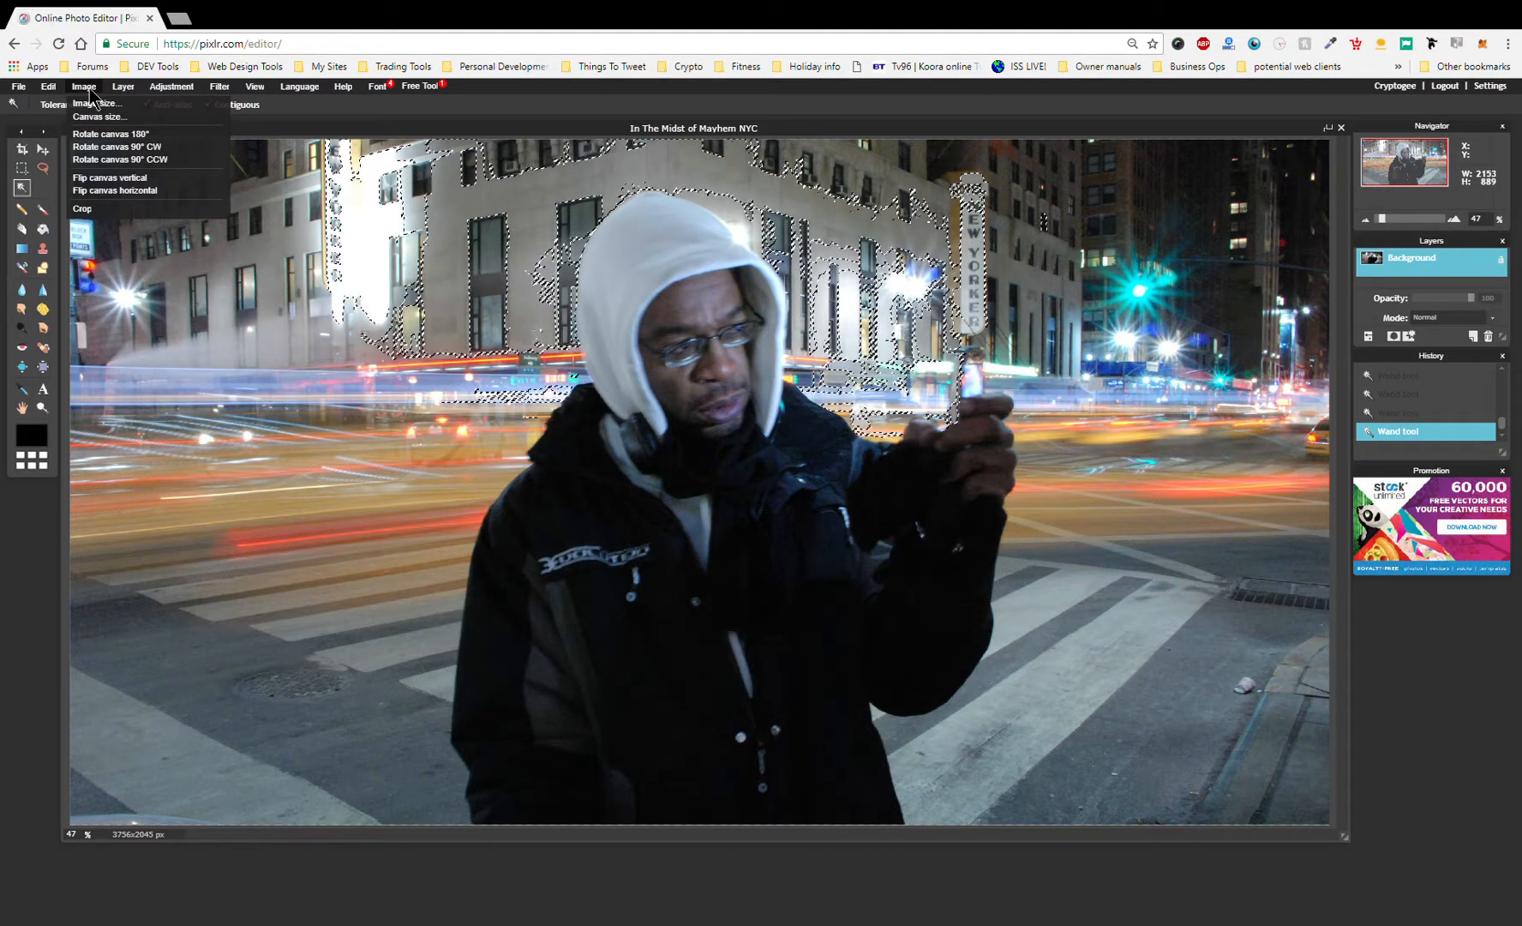
mouse_move(52, 93)
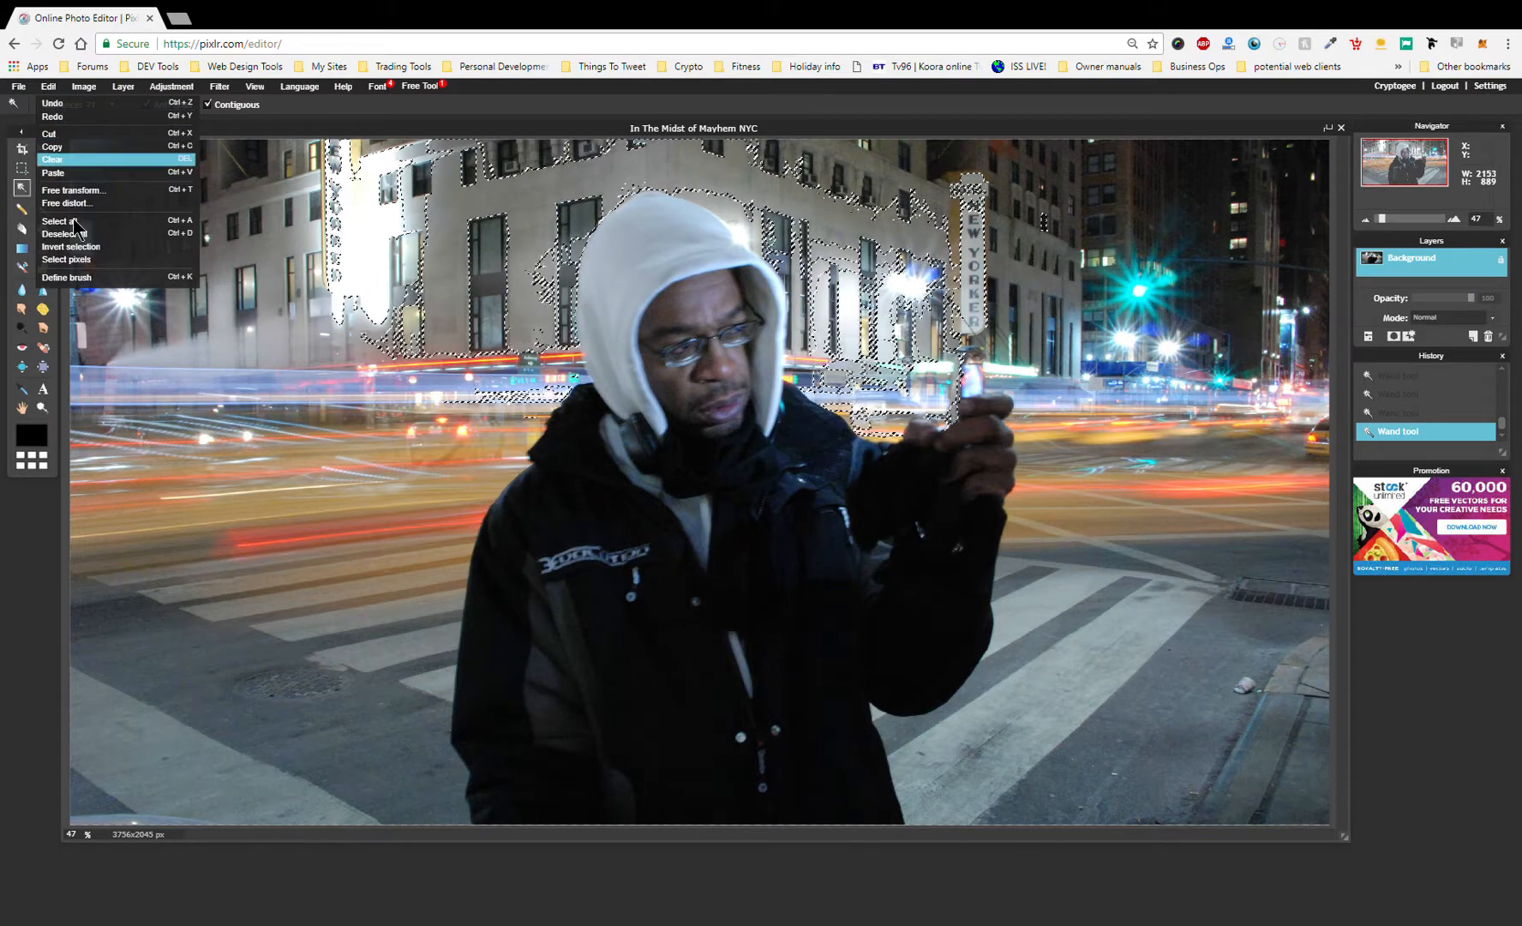
click(75, 233)
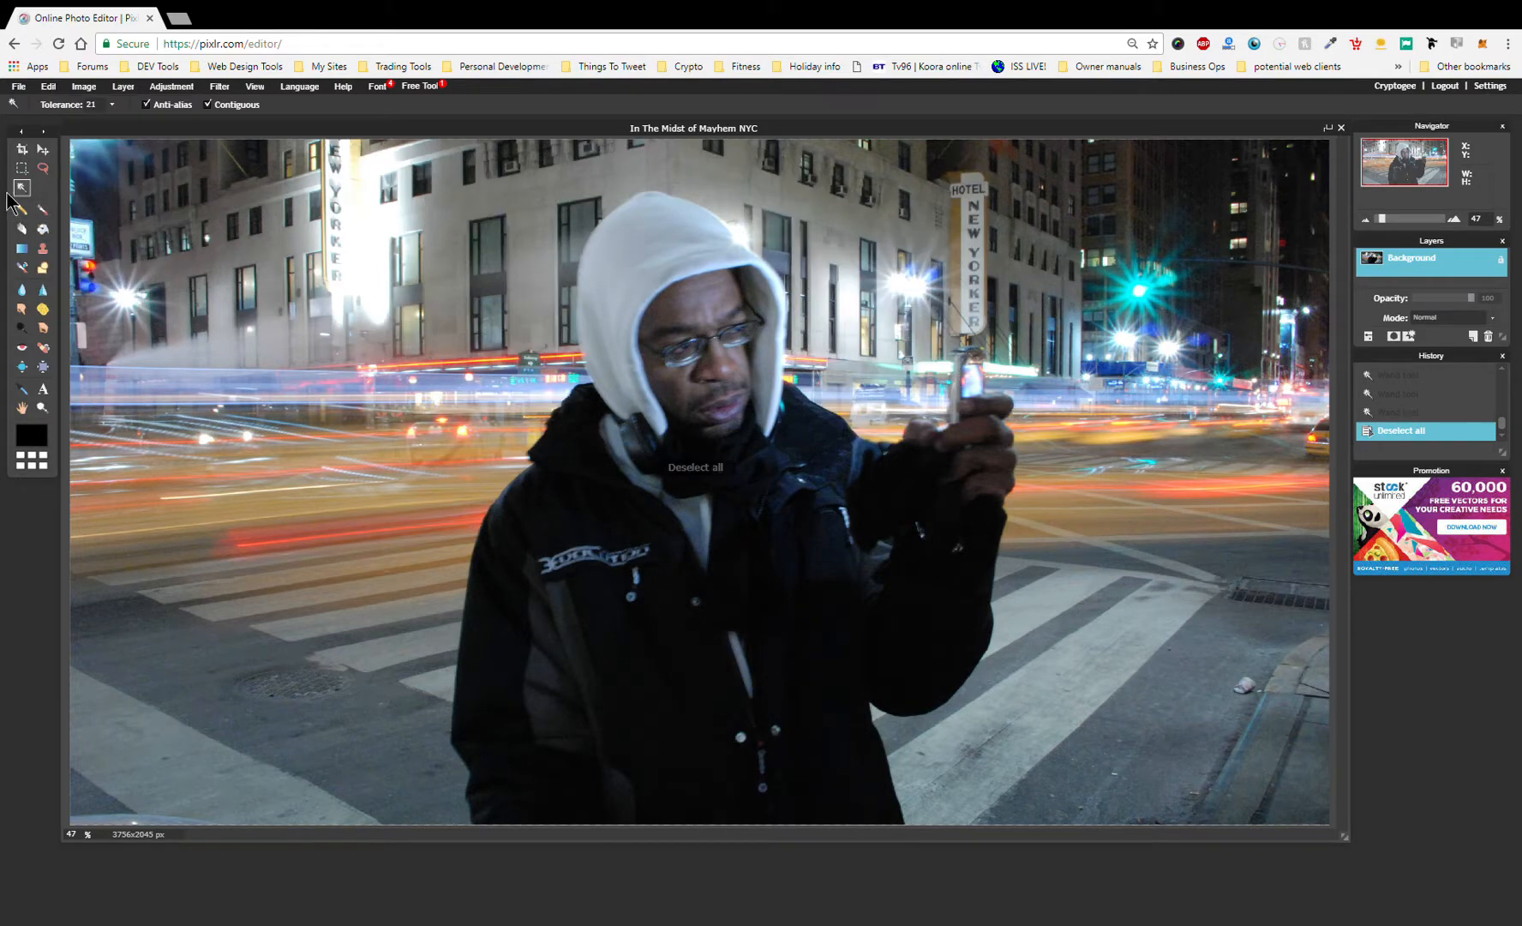
Choose the polygonal Lasso tool and unlock the photo's background layer
click(44, 168)
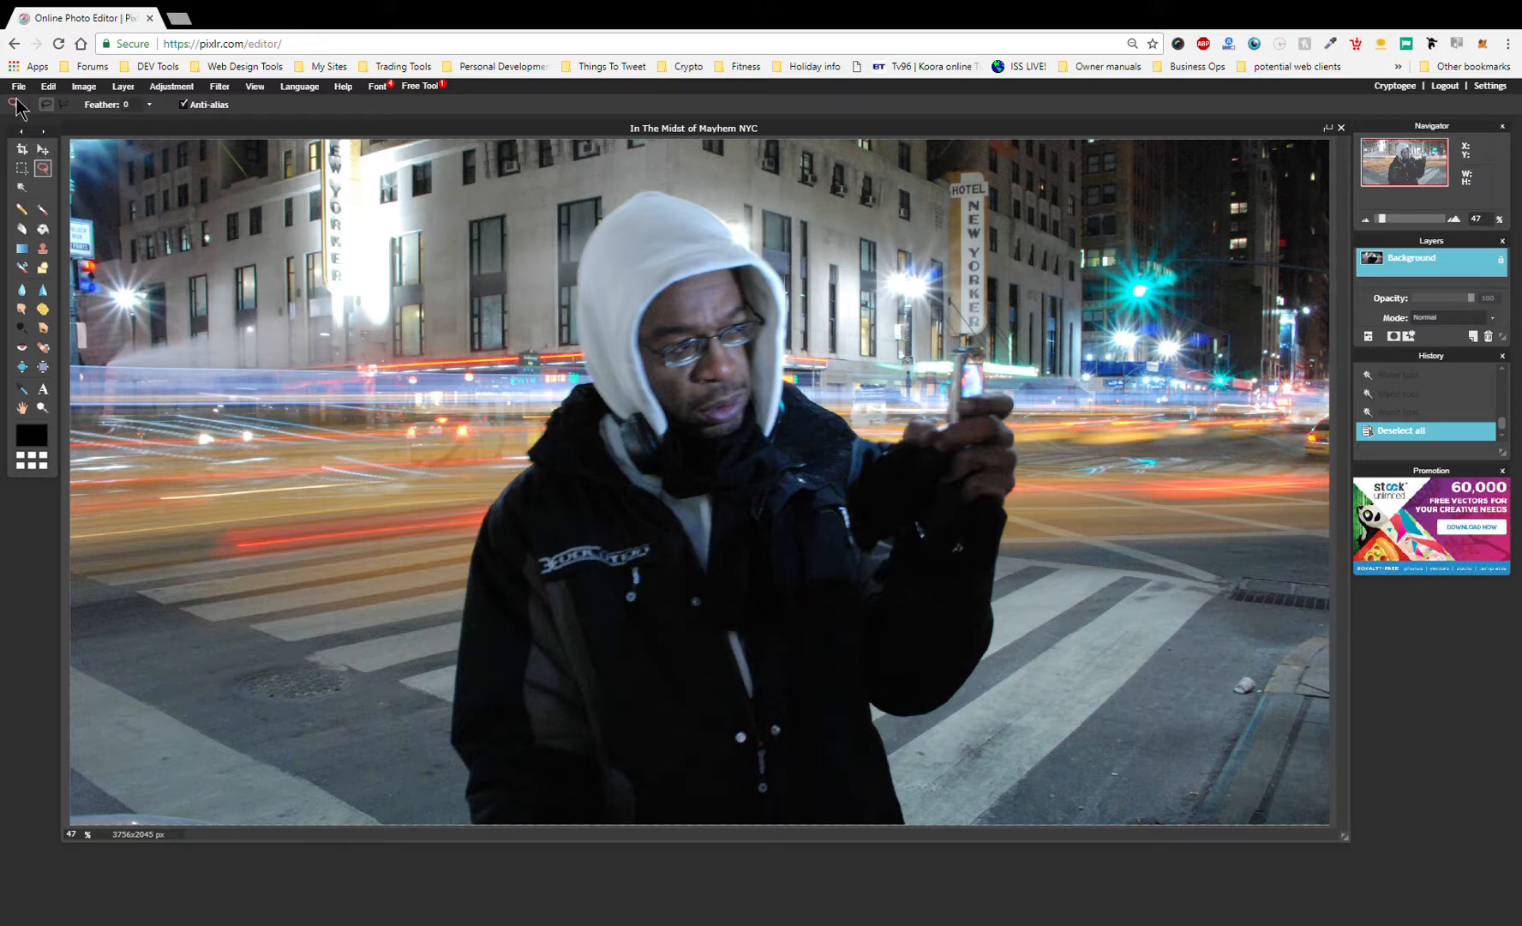
click(62, 105)
double_click(1507, 269)
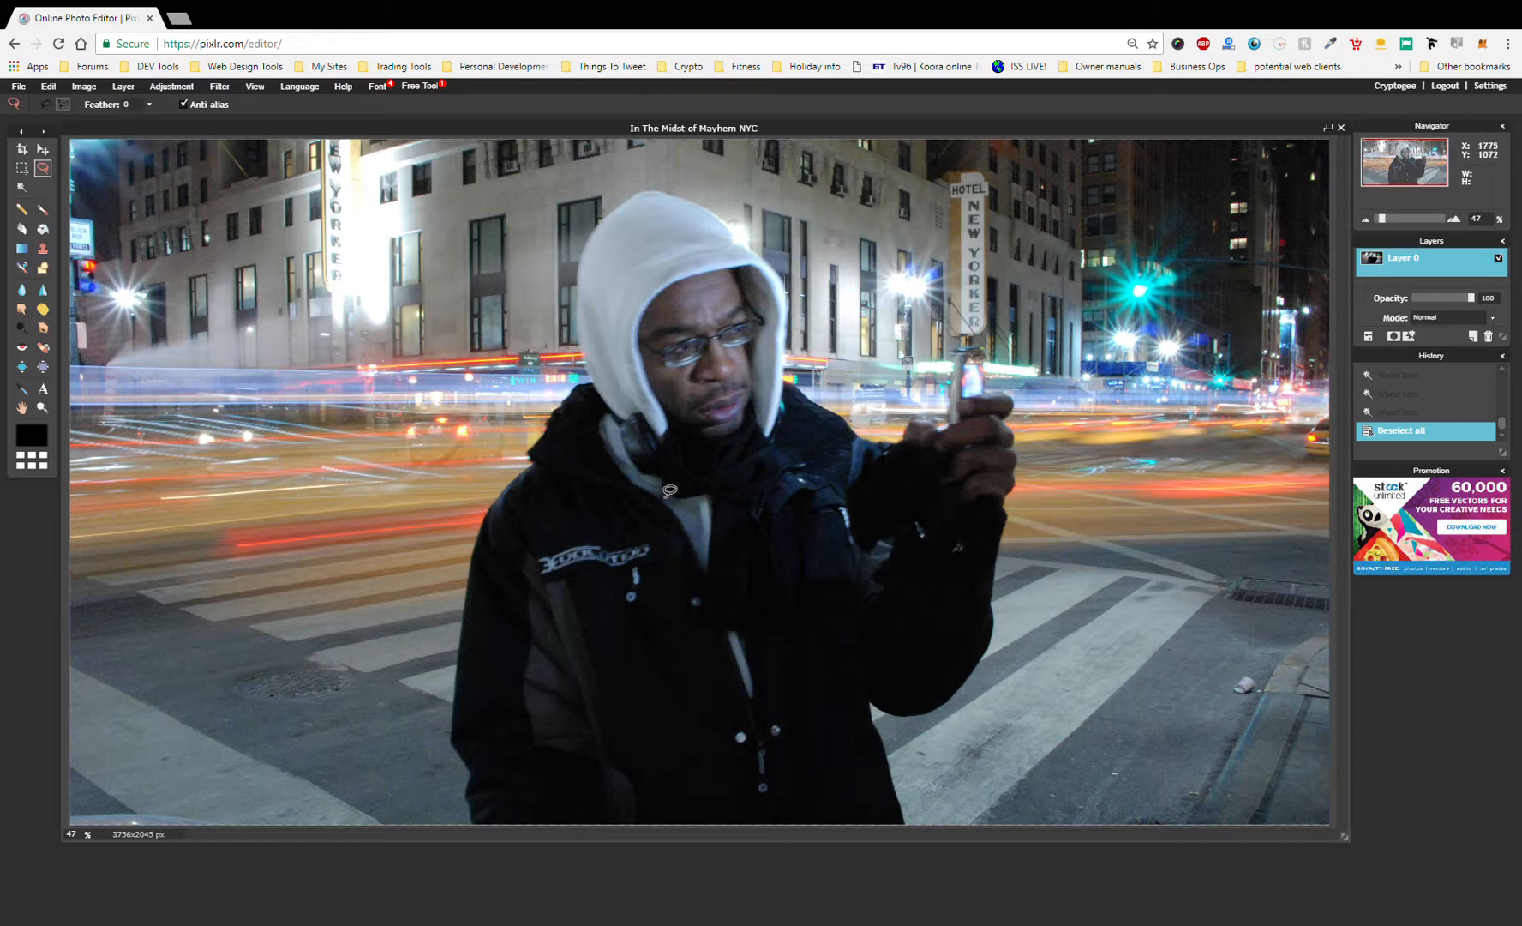
Try to outline the man with the polygonal lasso from the shoulder along the sleeve, and revert that selection
click(532, 465)
click(489, 509)
mouse_move(467, 612)
mouse_down()
mouse_move(449, 736)
mouse_move(476, 773)
mouse_move(474, 814)
mouse_up()
drag(473, 814, 477, 821)
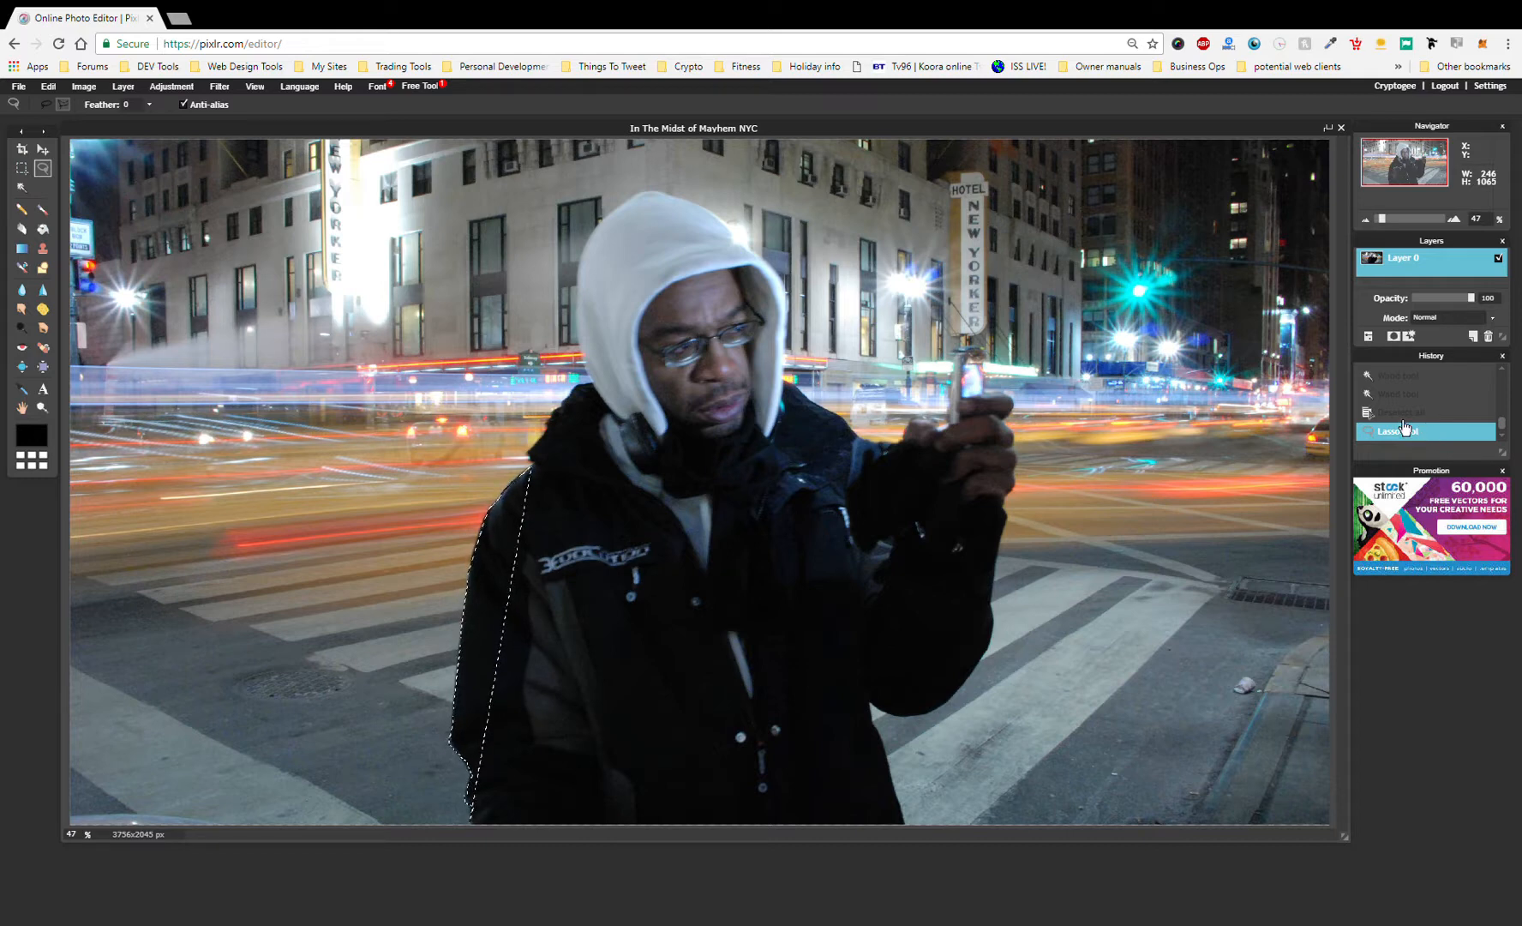
click(571, 625)
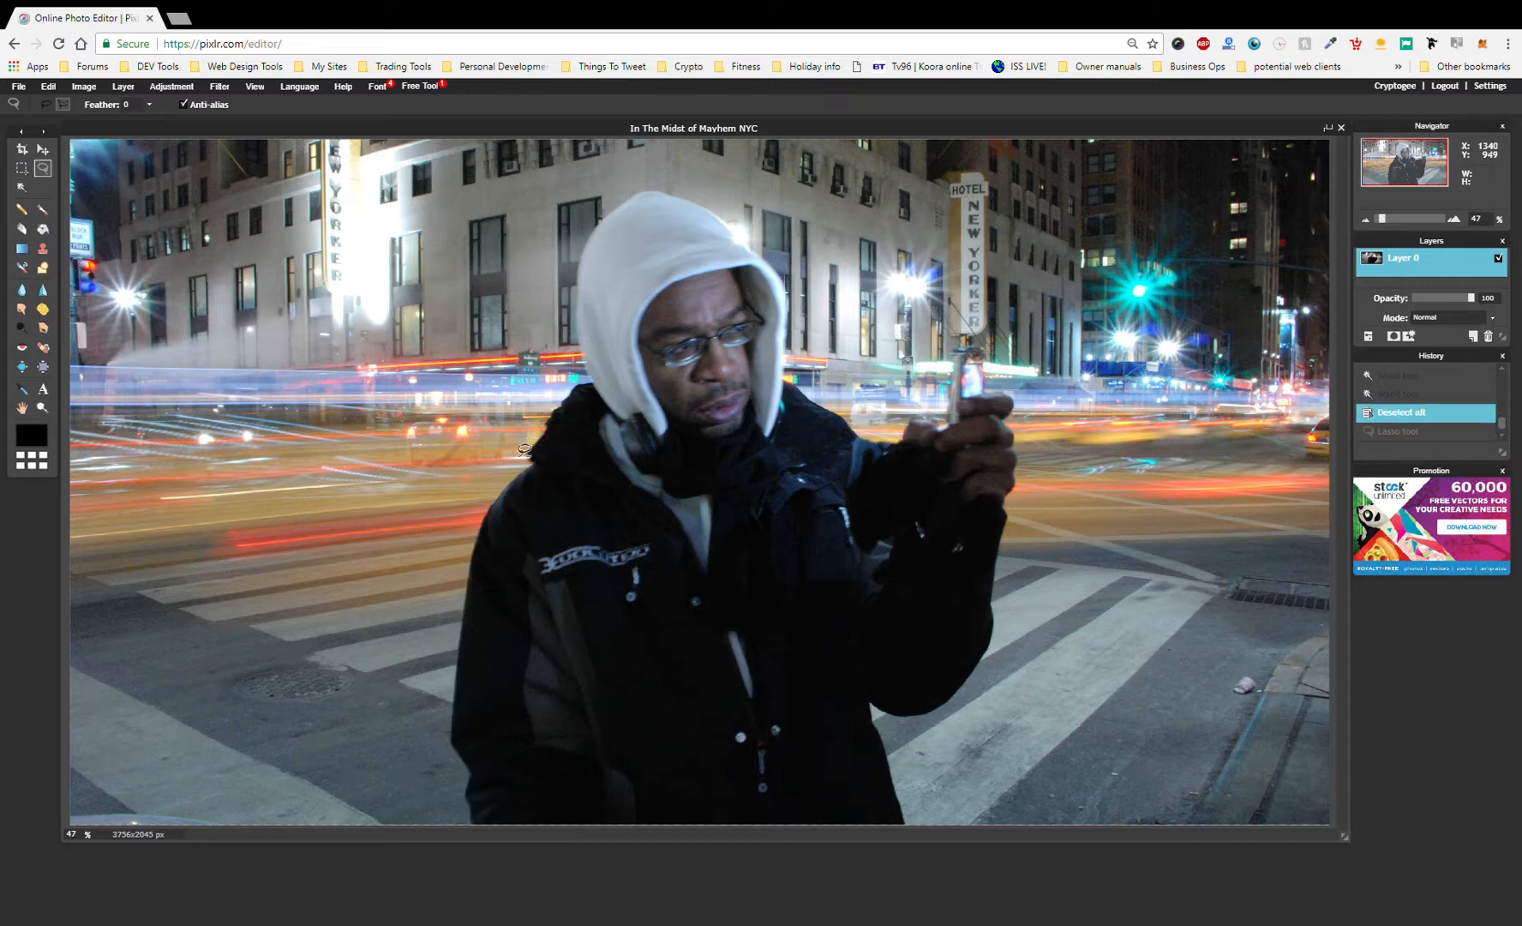
Trace the man's whole outline with the polygonal lasso, including the raised hand, phone and hood, and close the selection
drag(531, 468, 541, 478)
mouse_move(464, 623)
mouse_down()
mouse_move(450, 736)
mouse_move(478, 778)
mouse_move(473, 763)
mouse_move(475, 820)
mouse_move(476, 799)
mouse_move(478, 815)
mouse_move(667, 849)
mouse_move(848, 787)
mouse_move(910, 815)
mouse_move(875, 697)
mouse_move(924, 712)
mouse_move(988, 649)
mouse_move(1023, 451)
mouse_move(1004, 413)
mouse_move(1016, 390)
mouse_move(988, 385)
mouse_move(988, 339)
mouse_move(960, 350)
mouse_move(953, 423)
mouse_move(933, 407)
mouse_move(889, 434)
mouse_up()
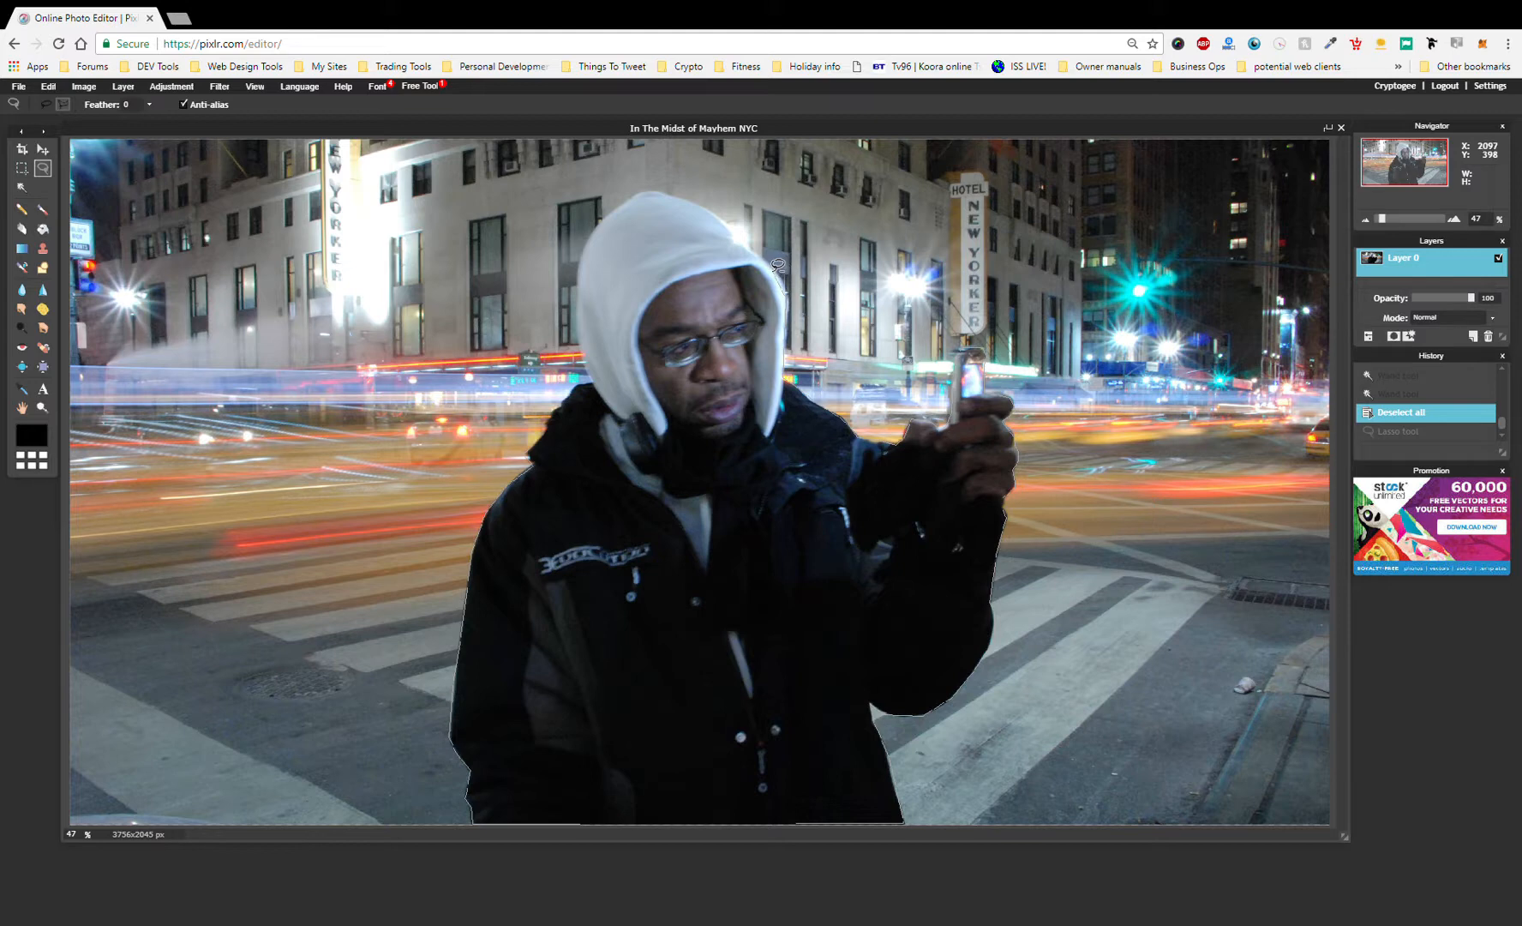
click(739, 244)
click(536, 460)
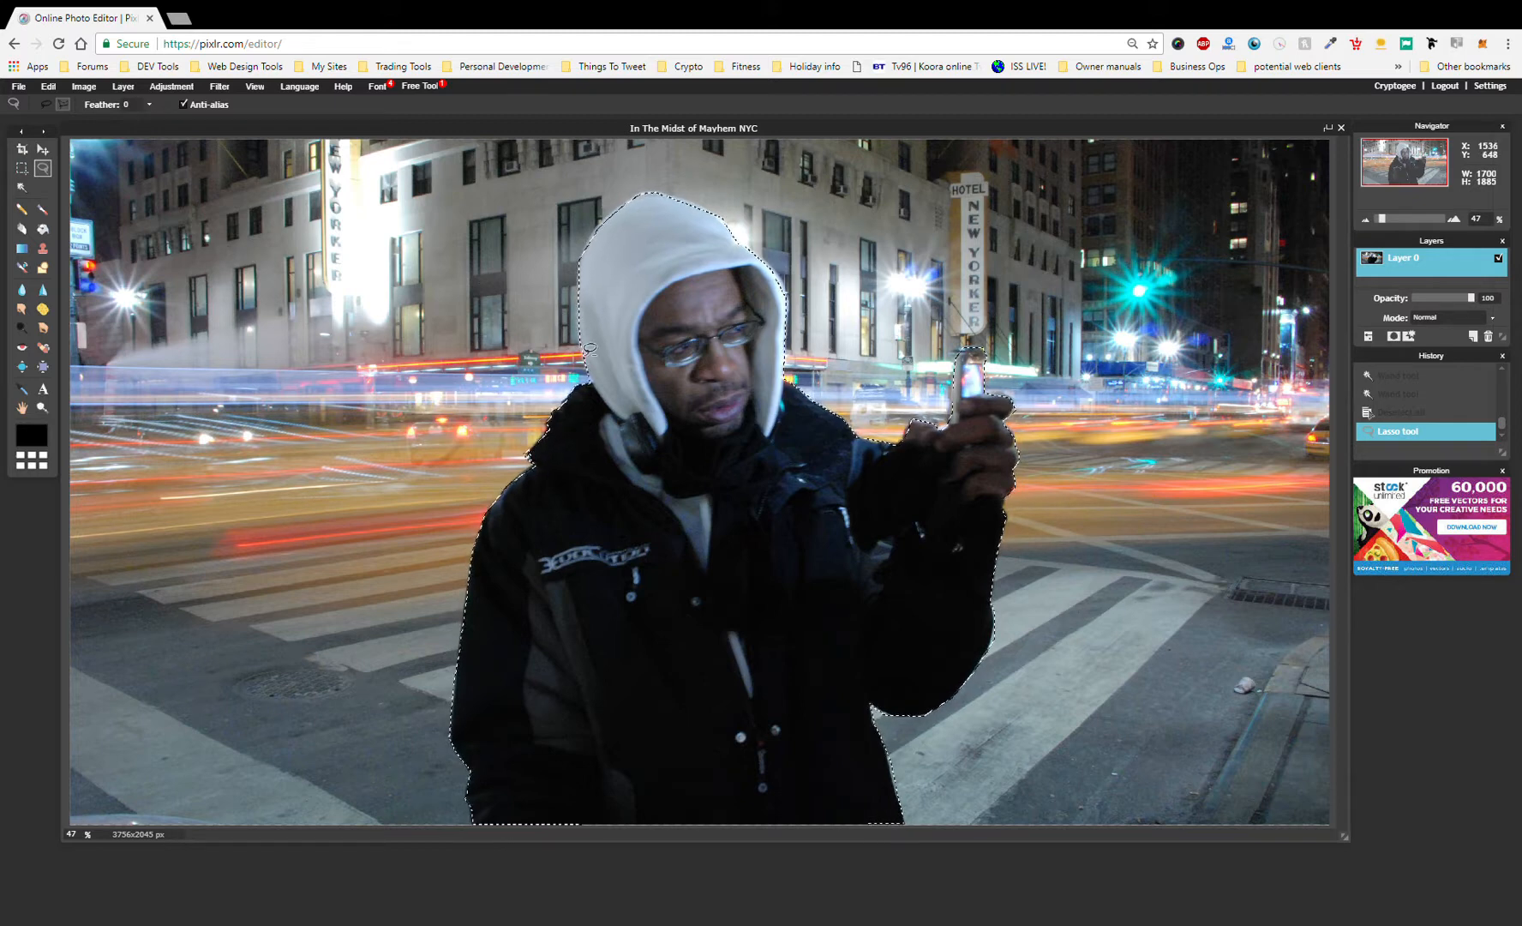
Cut the selected man out of the street photo and create a new image from the clipboard named "Cryptogee cutout2"
click(56, 89)
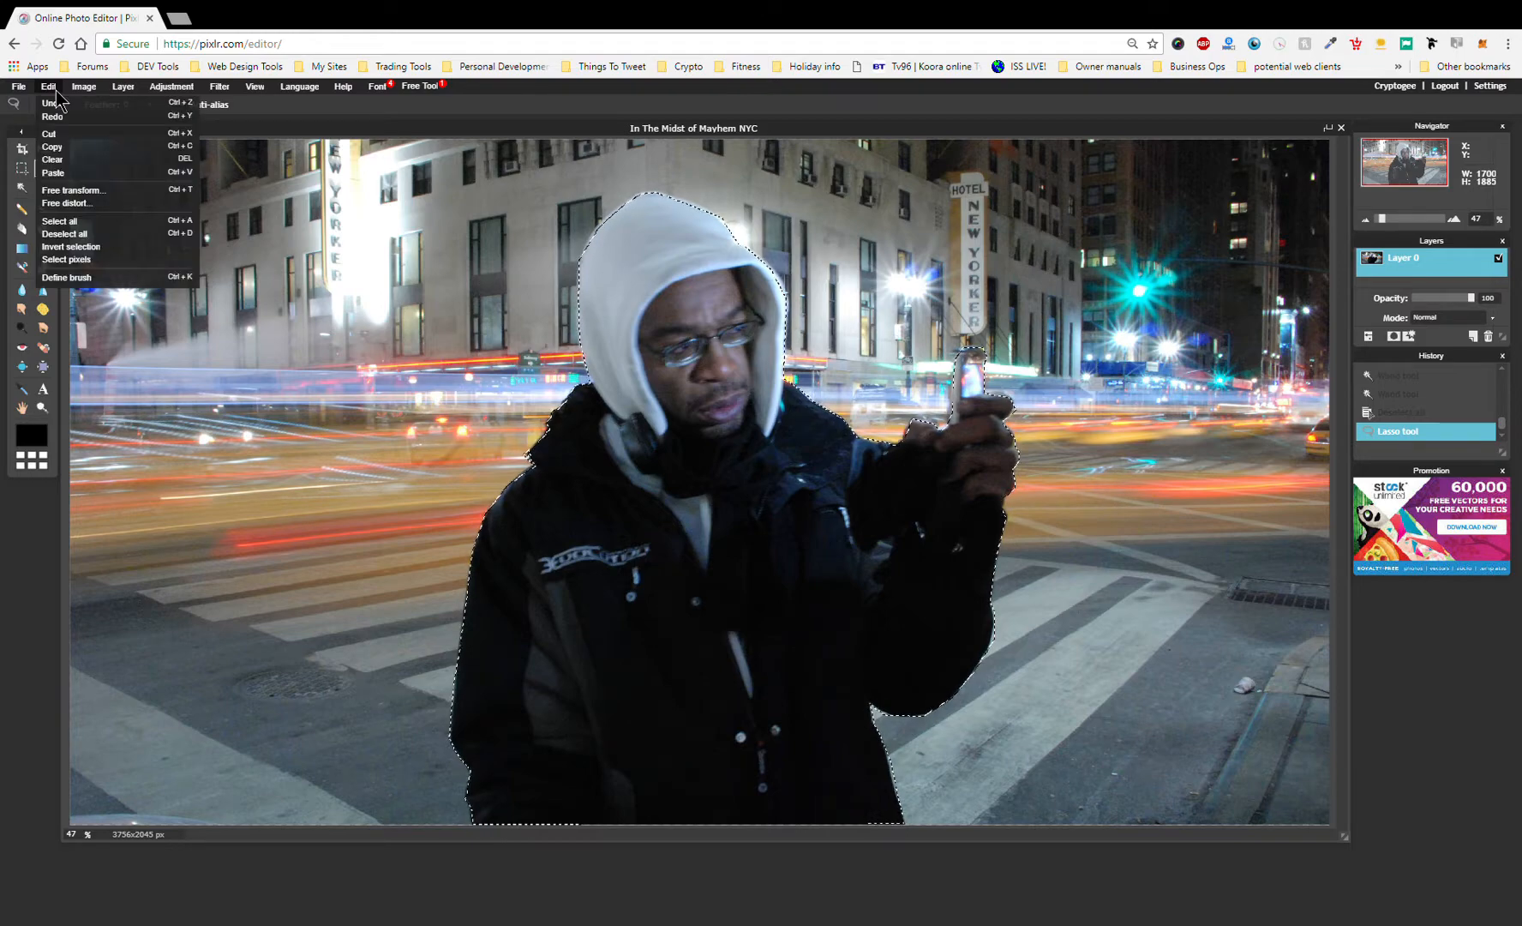
click(51, 133)
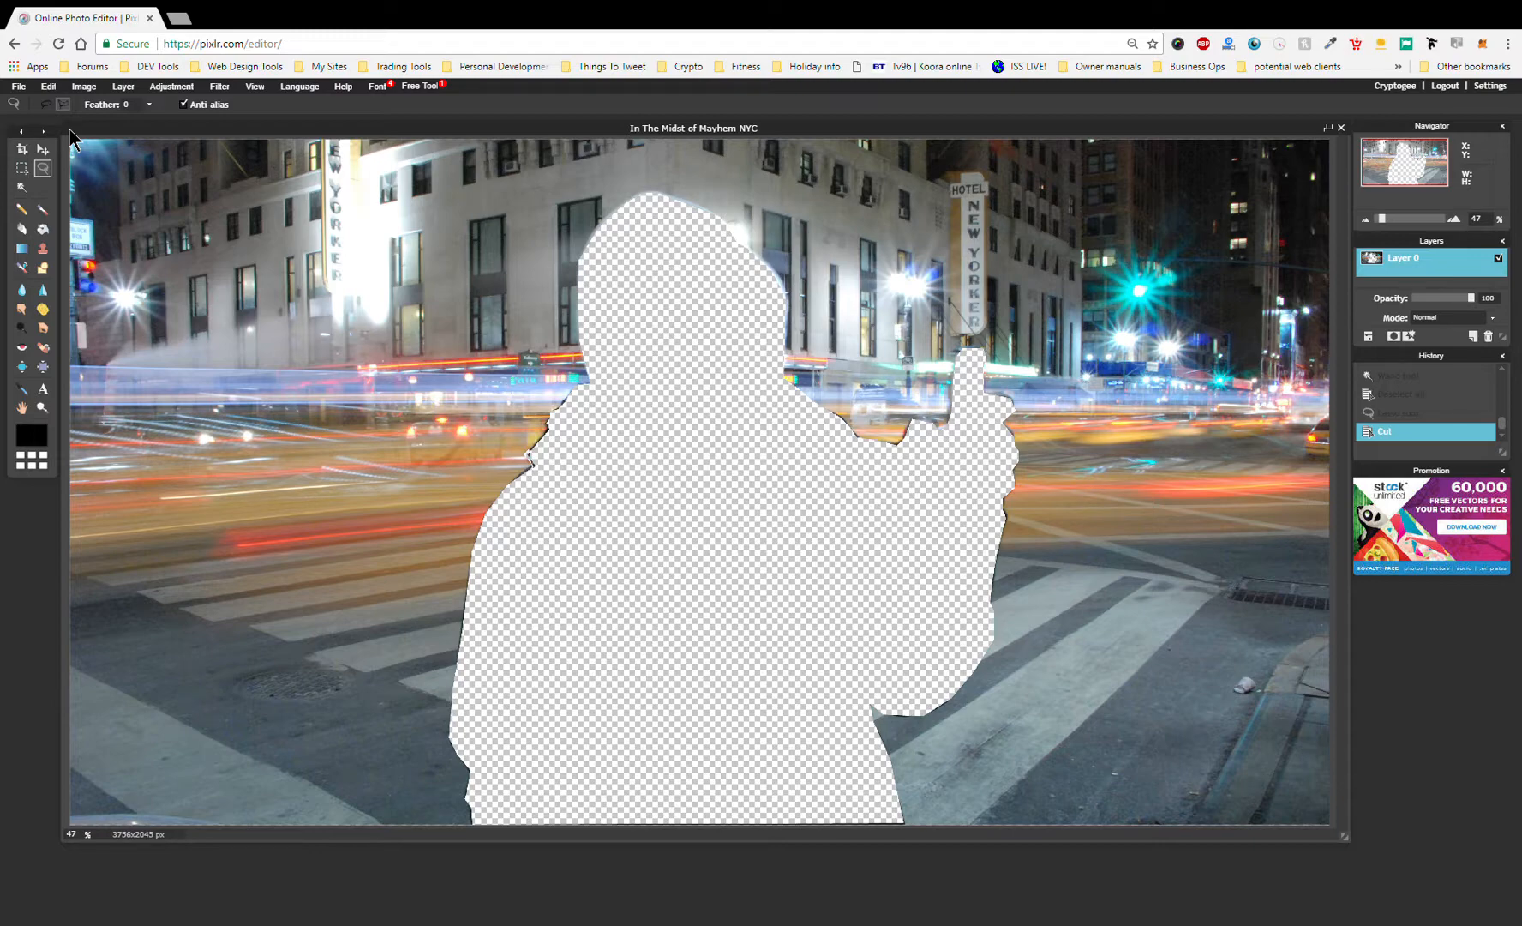
click(19, 89)
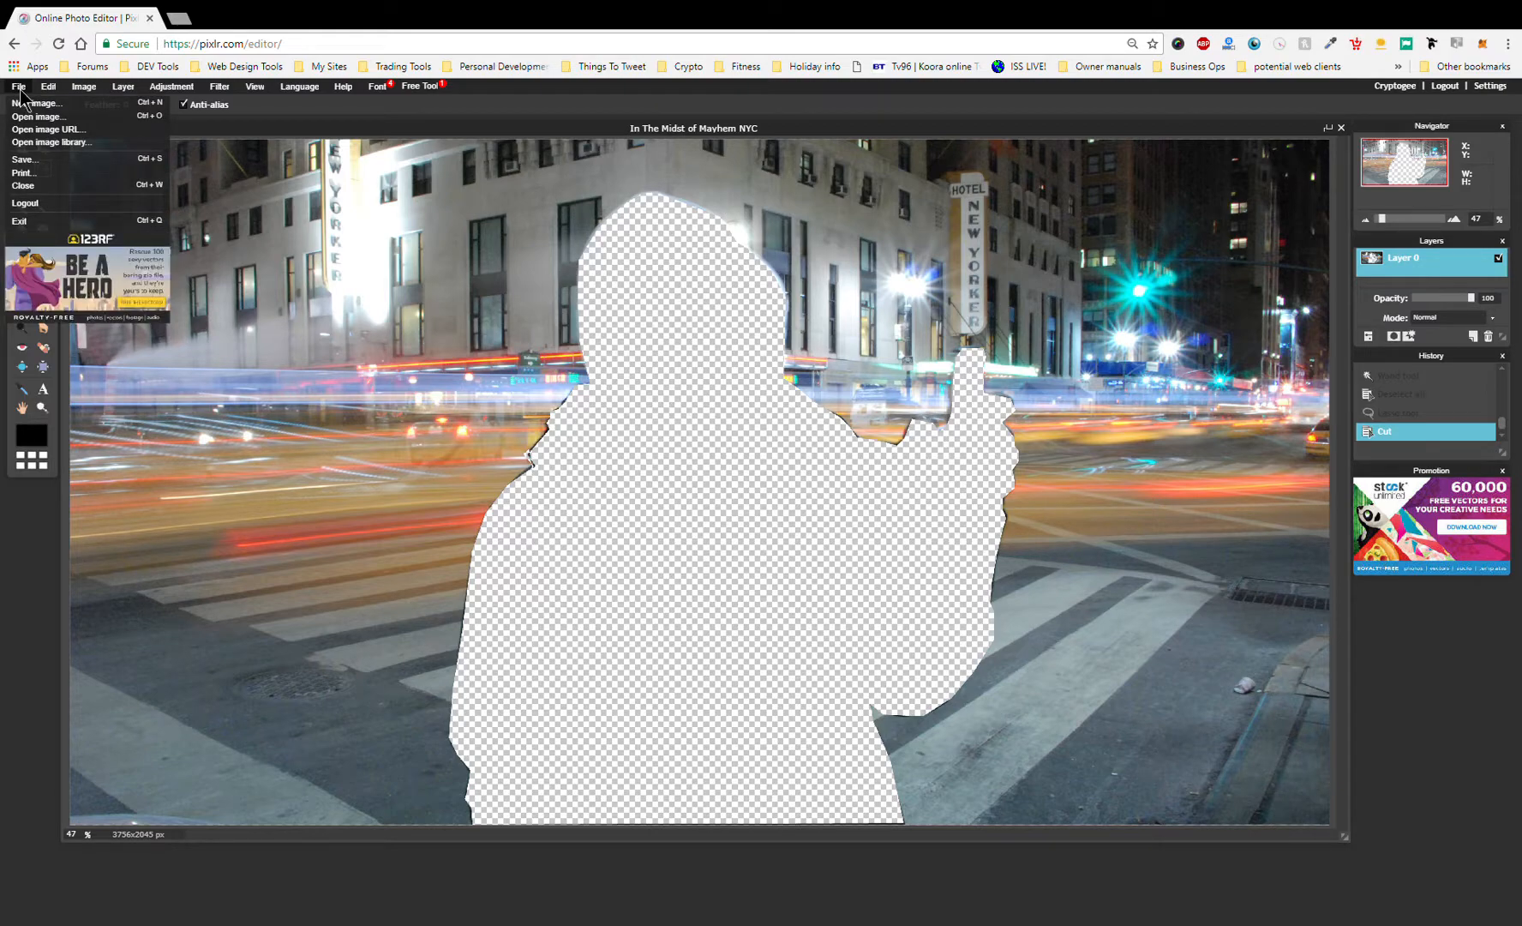
click(51, 104)
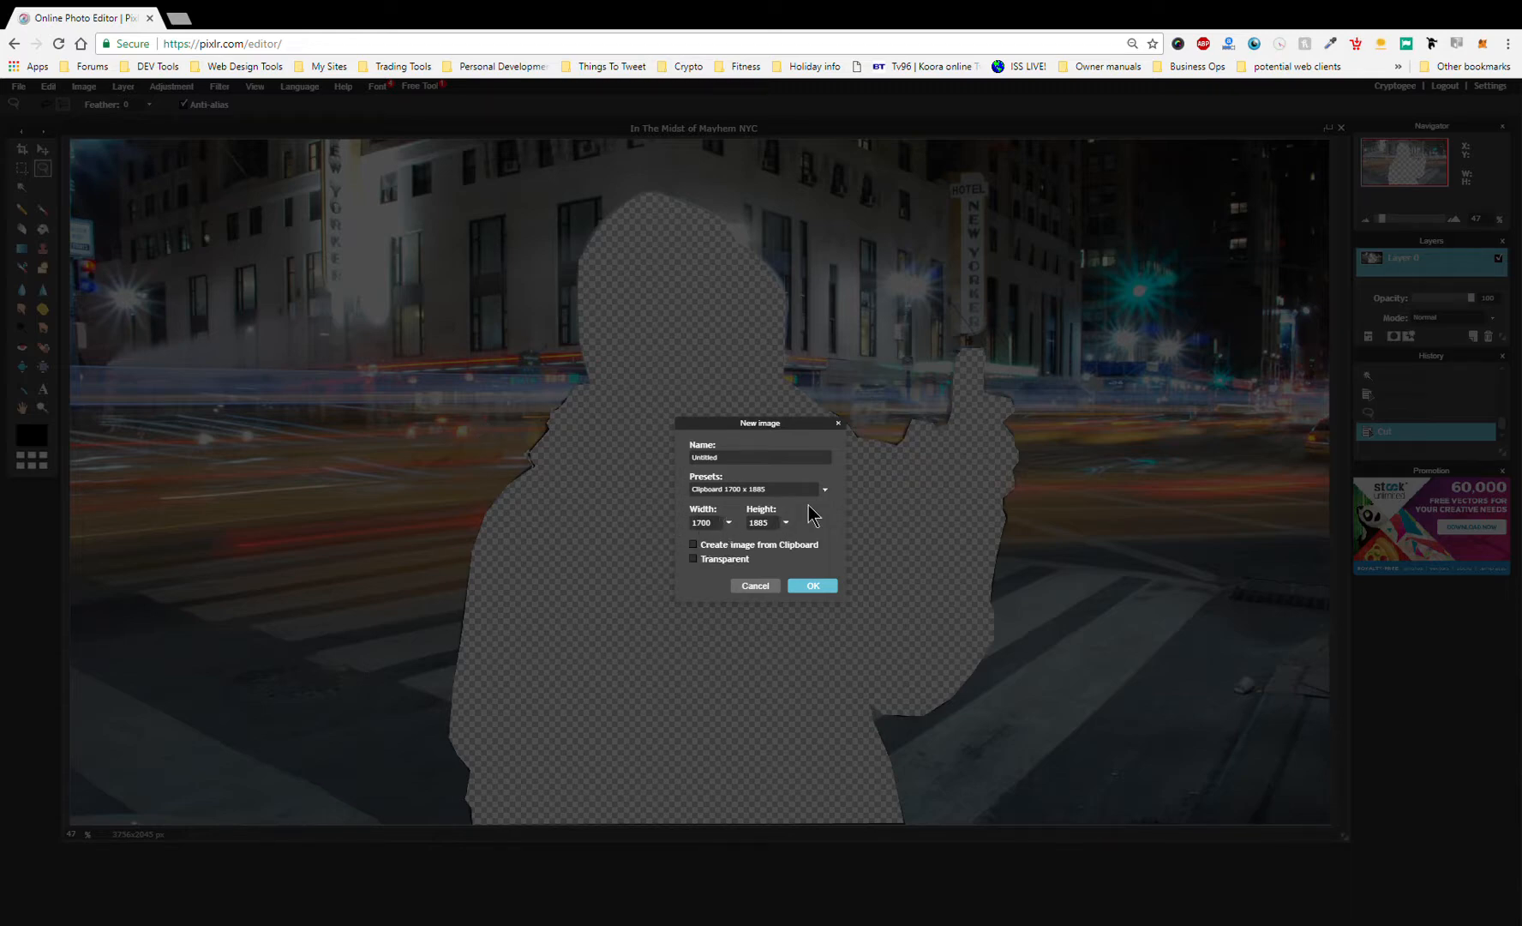
click(727, 524)
click(785, 522)
drag(746, 541, 758, 542)
click(694, 543)
text(cRY)
key(BackSpace)
key(BackSpace)
key(BackSpace)
text(Cryptogee cutout2)
click(813, 586)
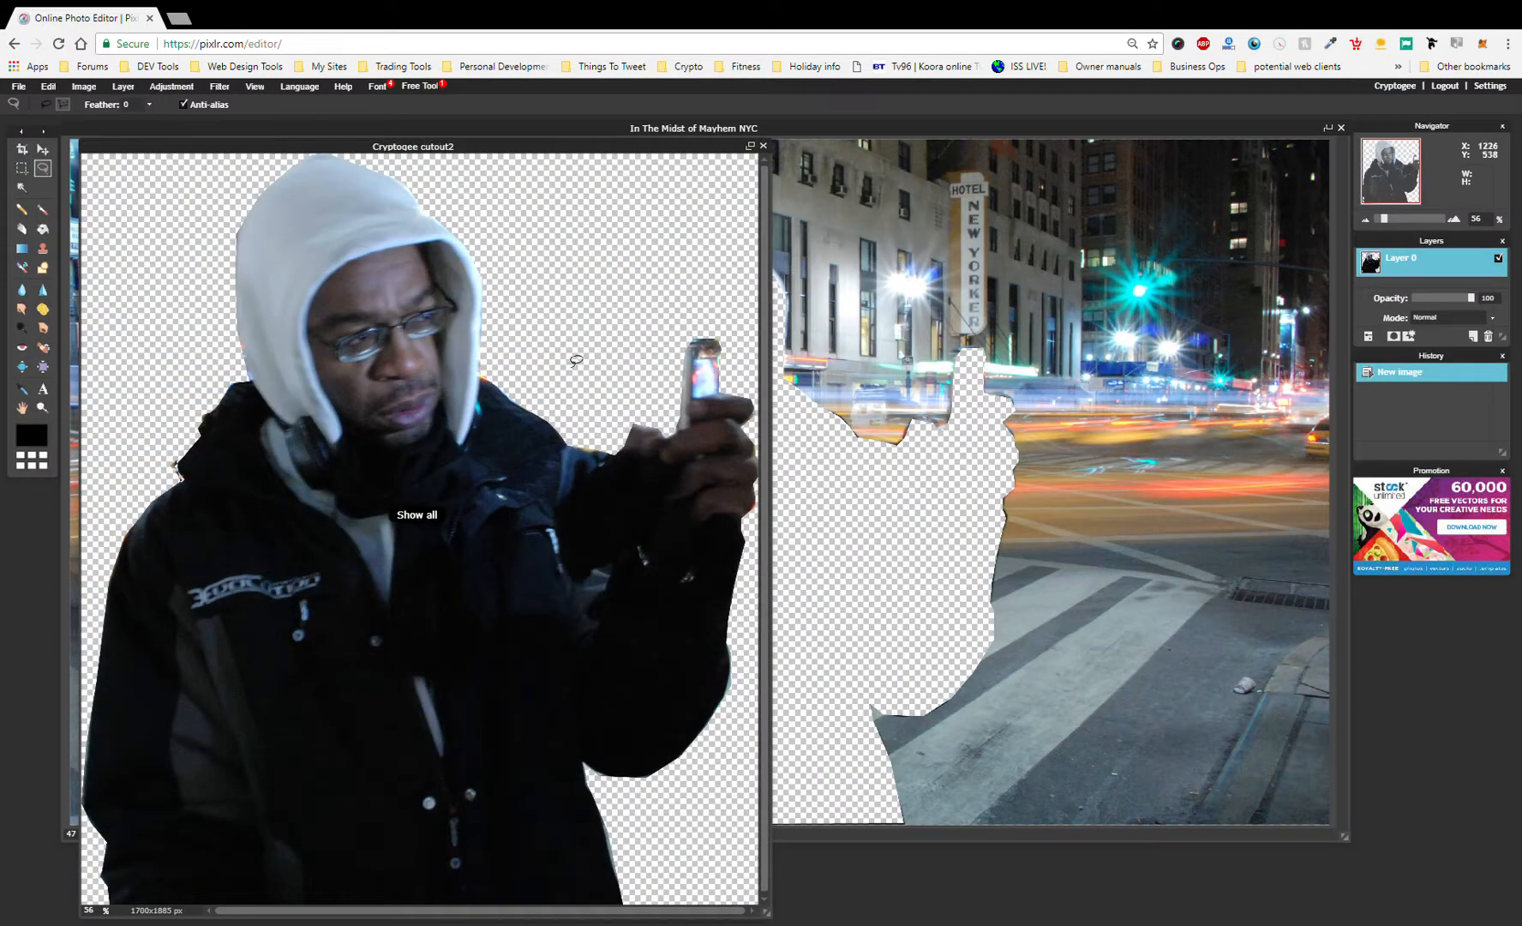
Place the cutout's image window over the street photo and adjust the man's position slightly on the canvas with the Move tool
drag(496, 149, 767, 131)
scroll(664, 414, up, 2)
scroll(665, 414, down, 4)
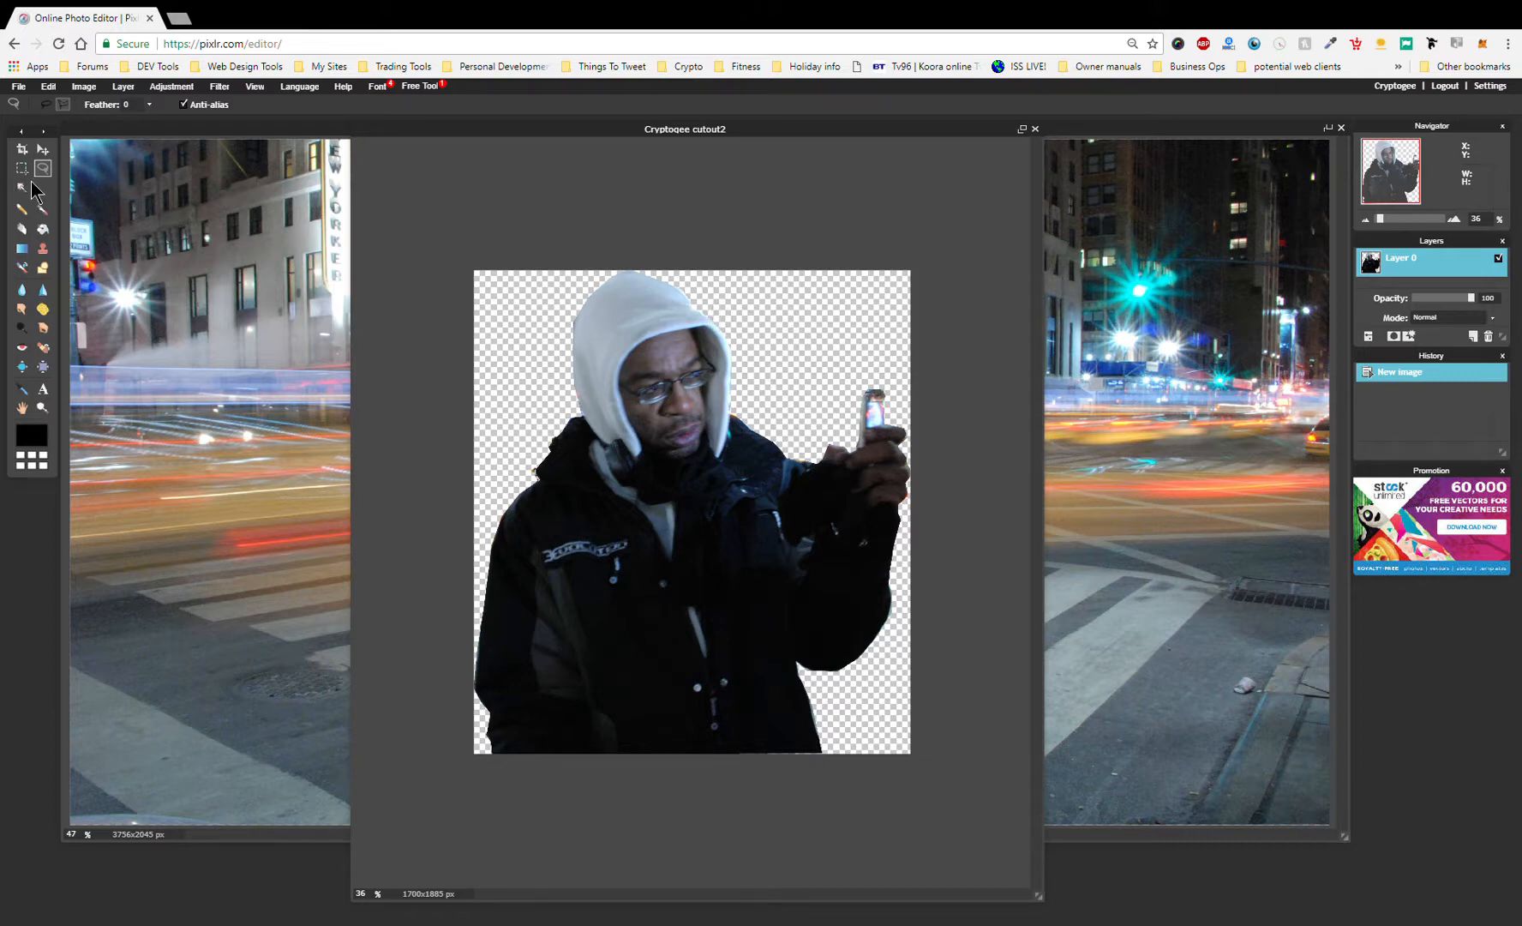
click(43, 149)
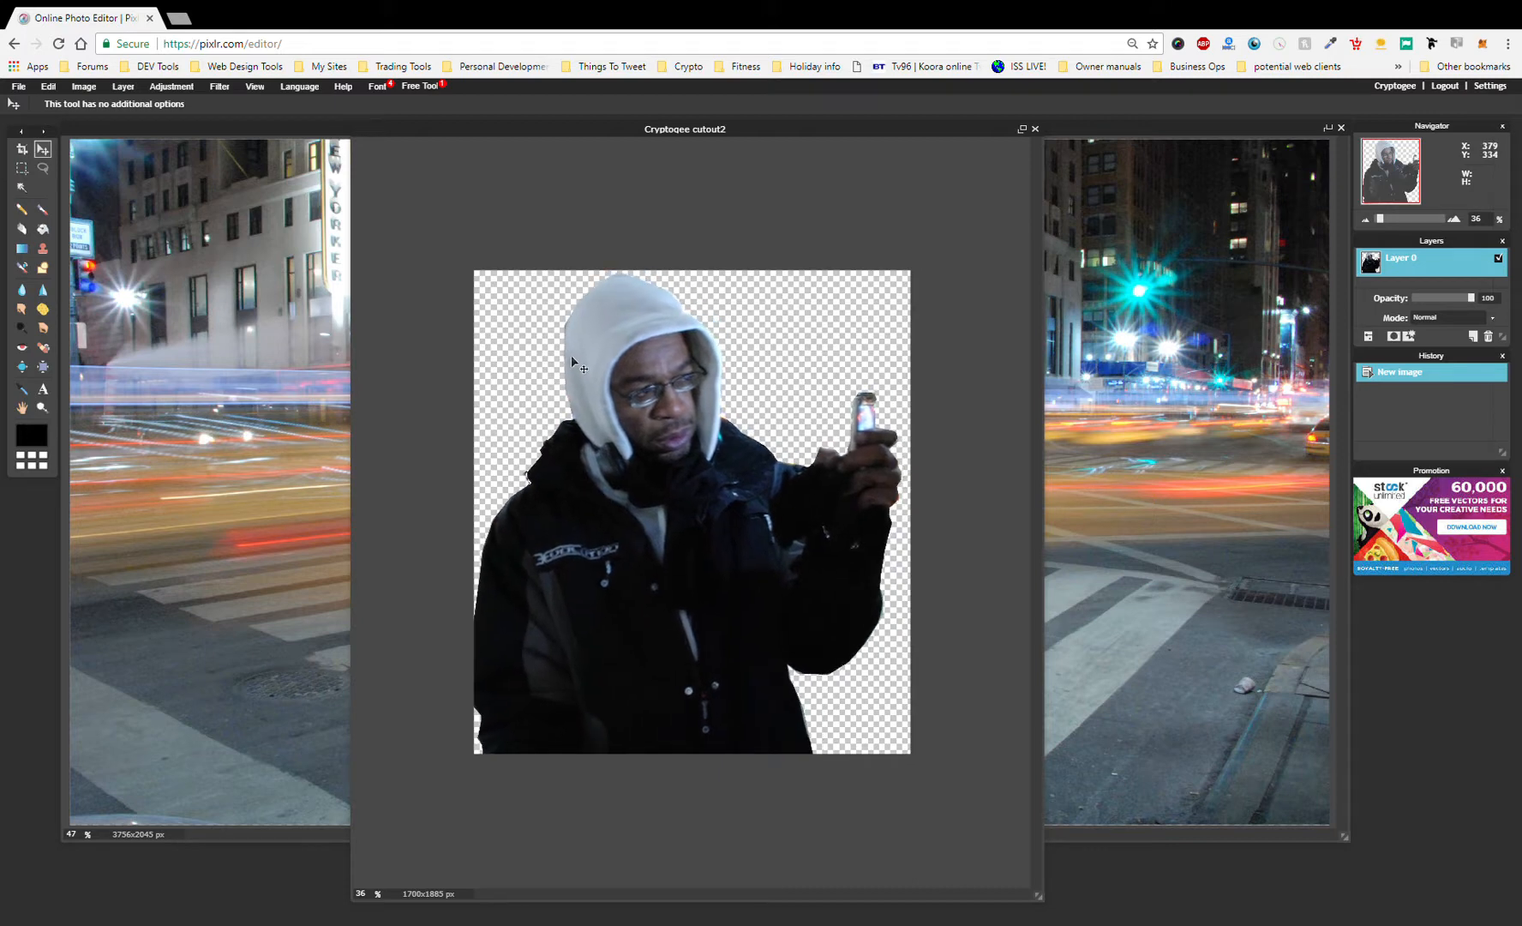
drag(571, 354, 578, 349)
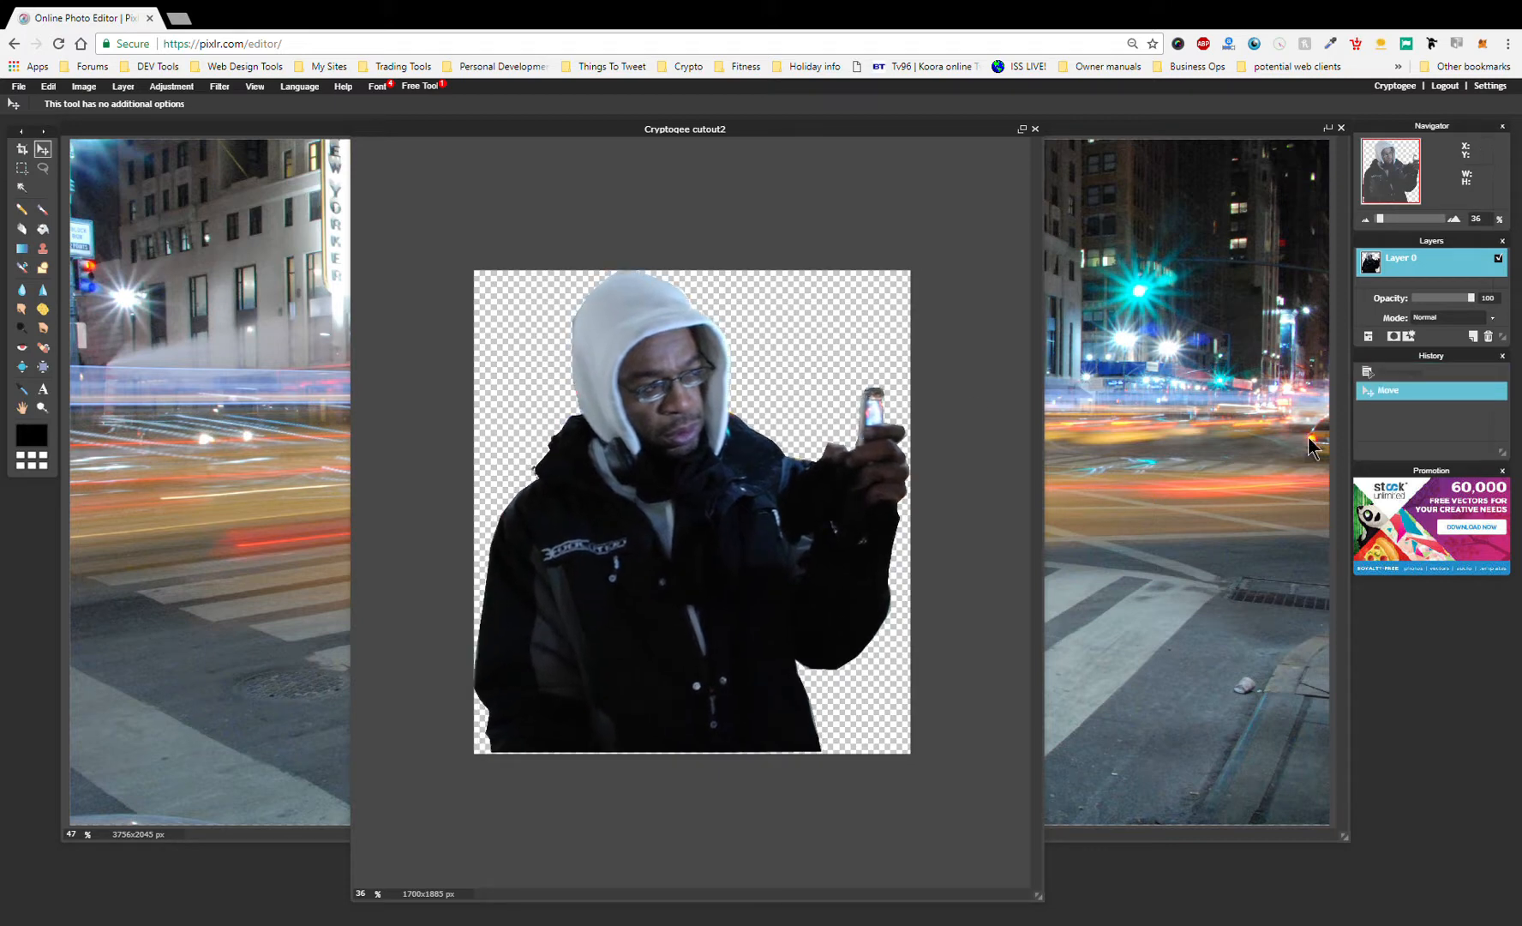
Enable the Outer glow layer style on the man's layer, keeping his head in view
click(1369, 337)
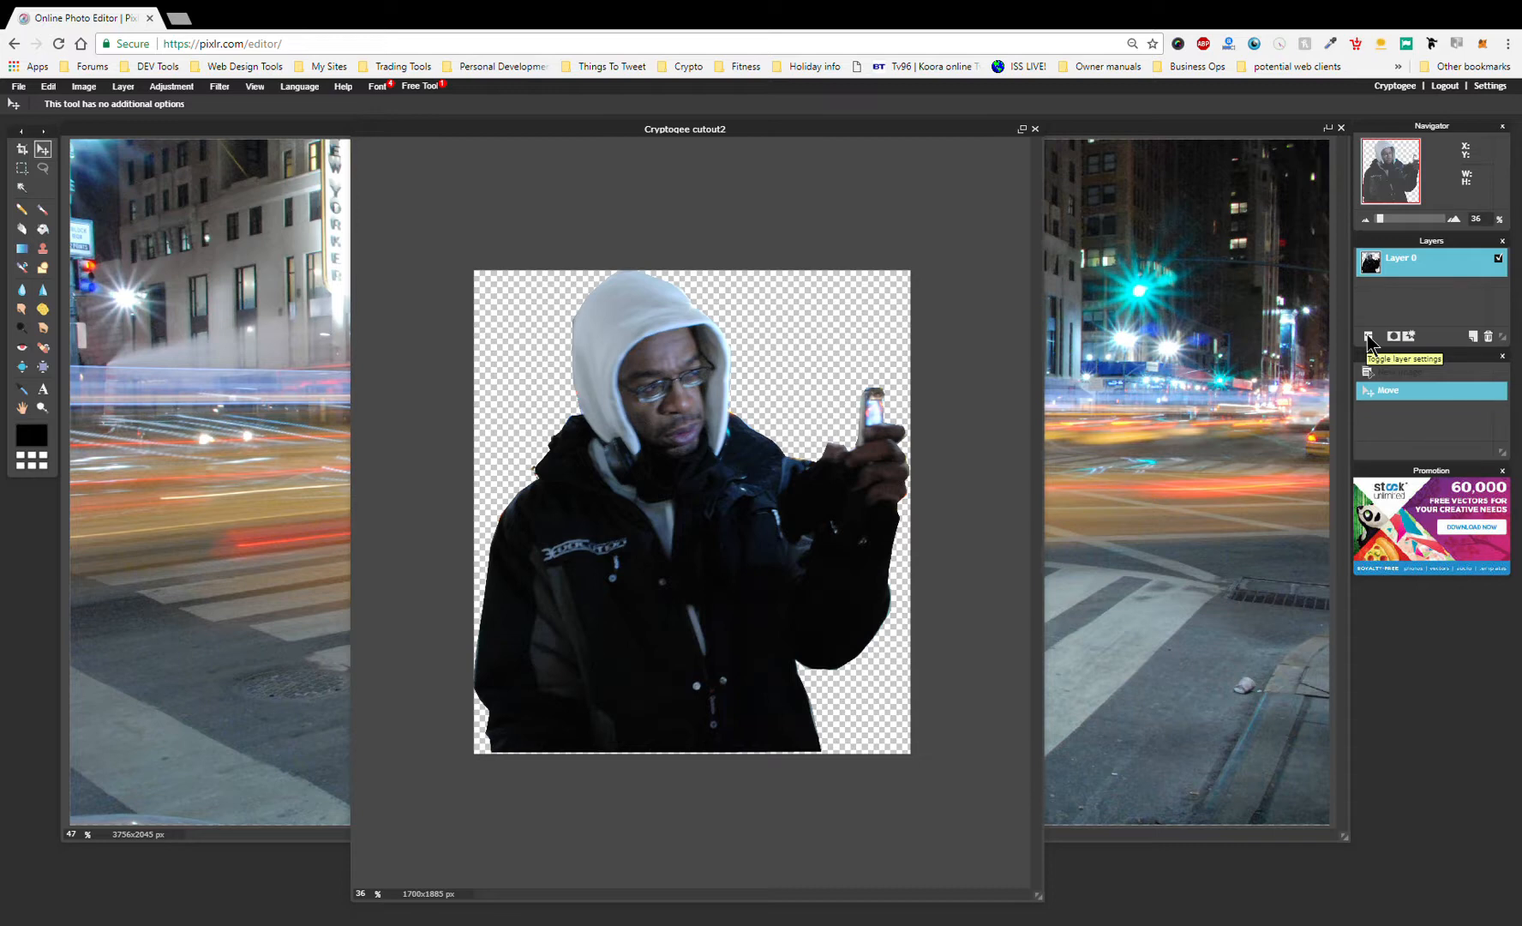
click(1369, 337)
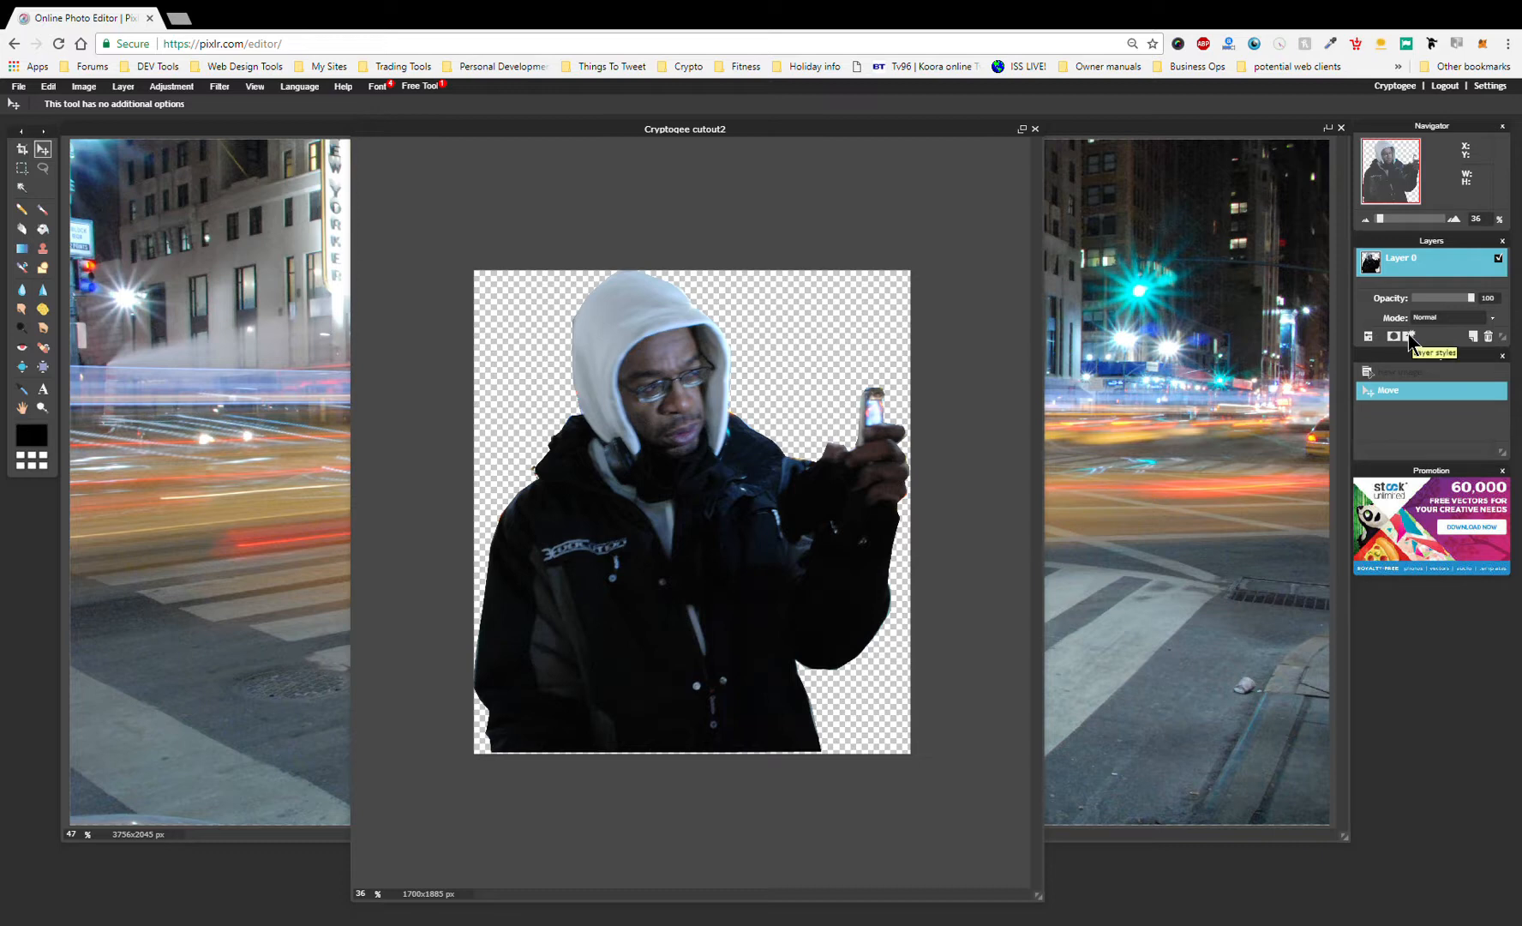
click(1409, 337)
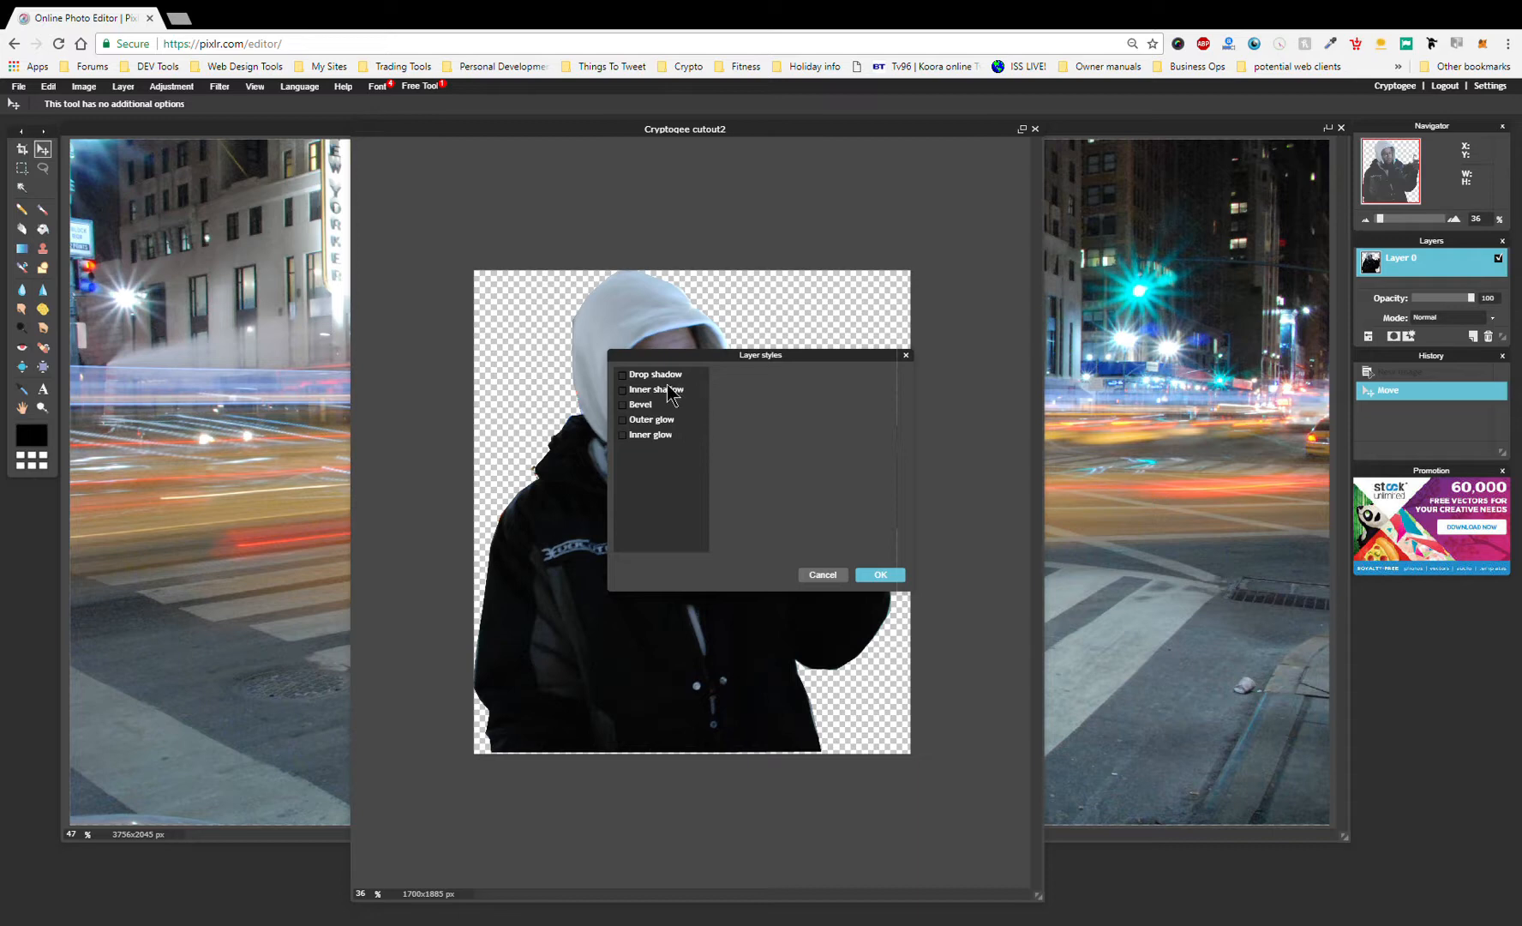
click(654, 421)
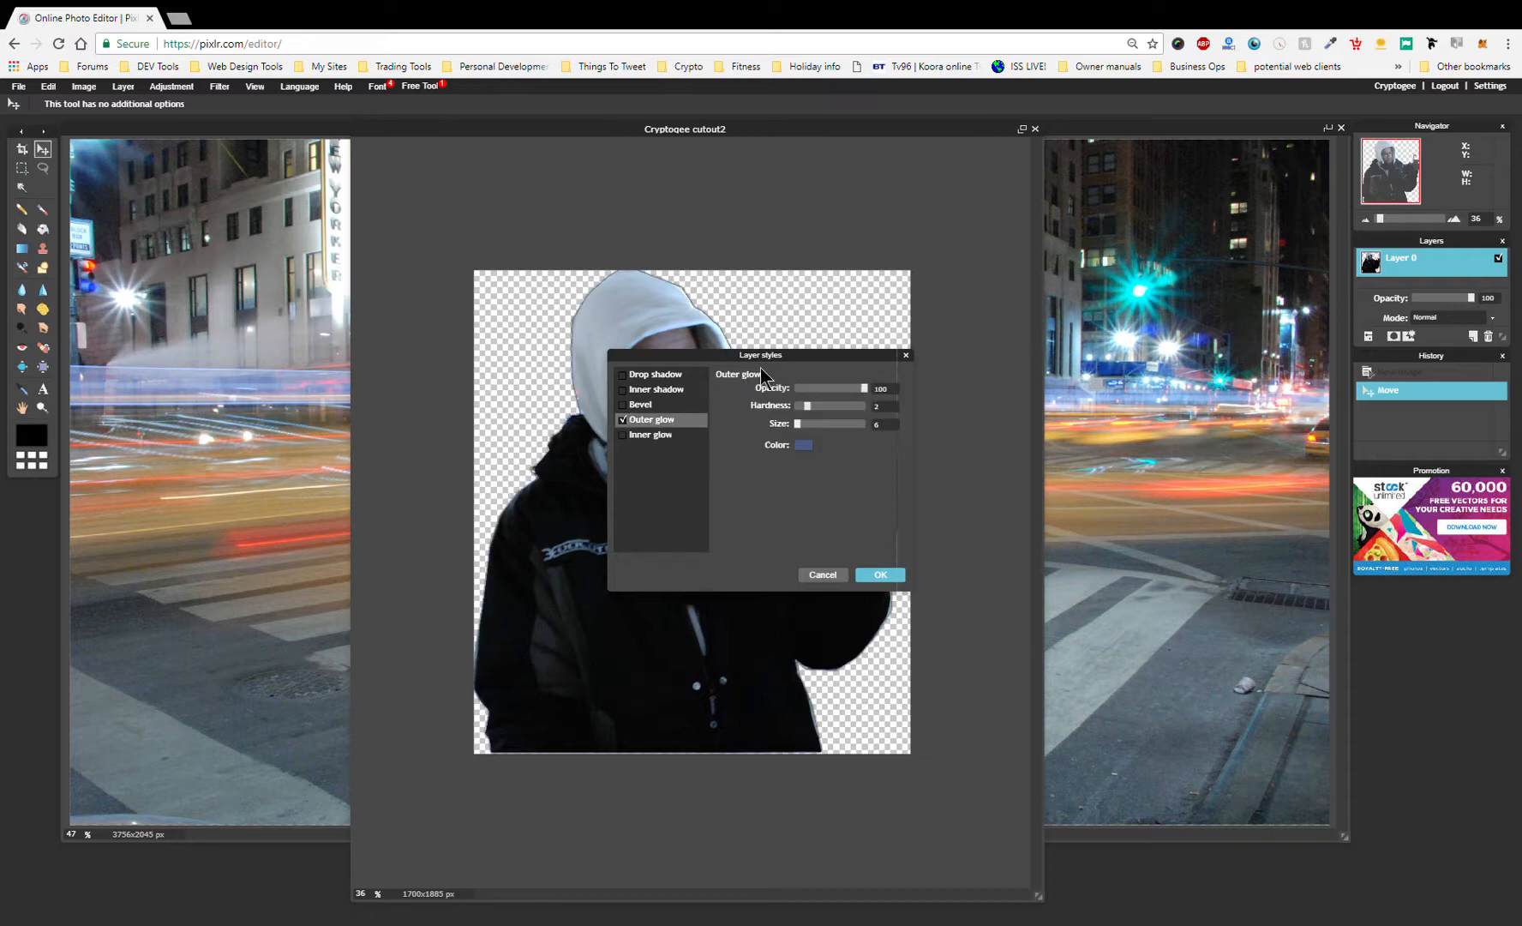
drag(774, 358, 748, 449)
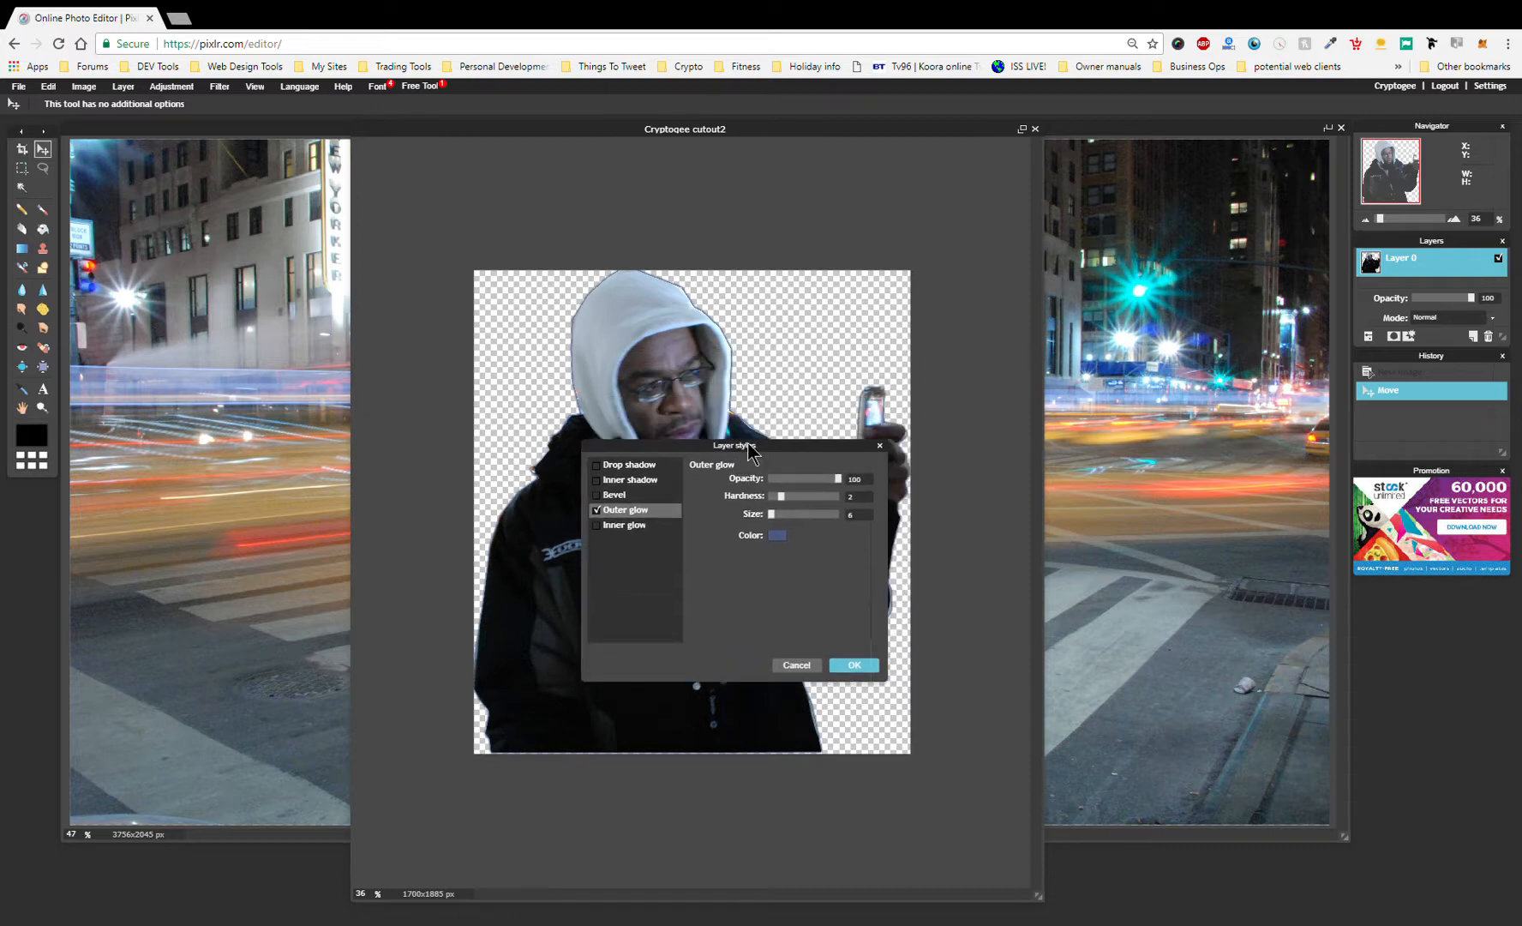
Set the outer glow's colour to light purple, b784ba
click(775, 536)
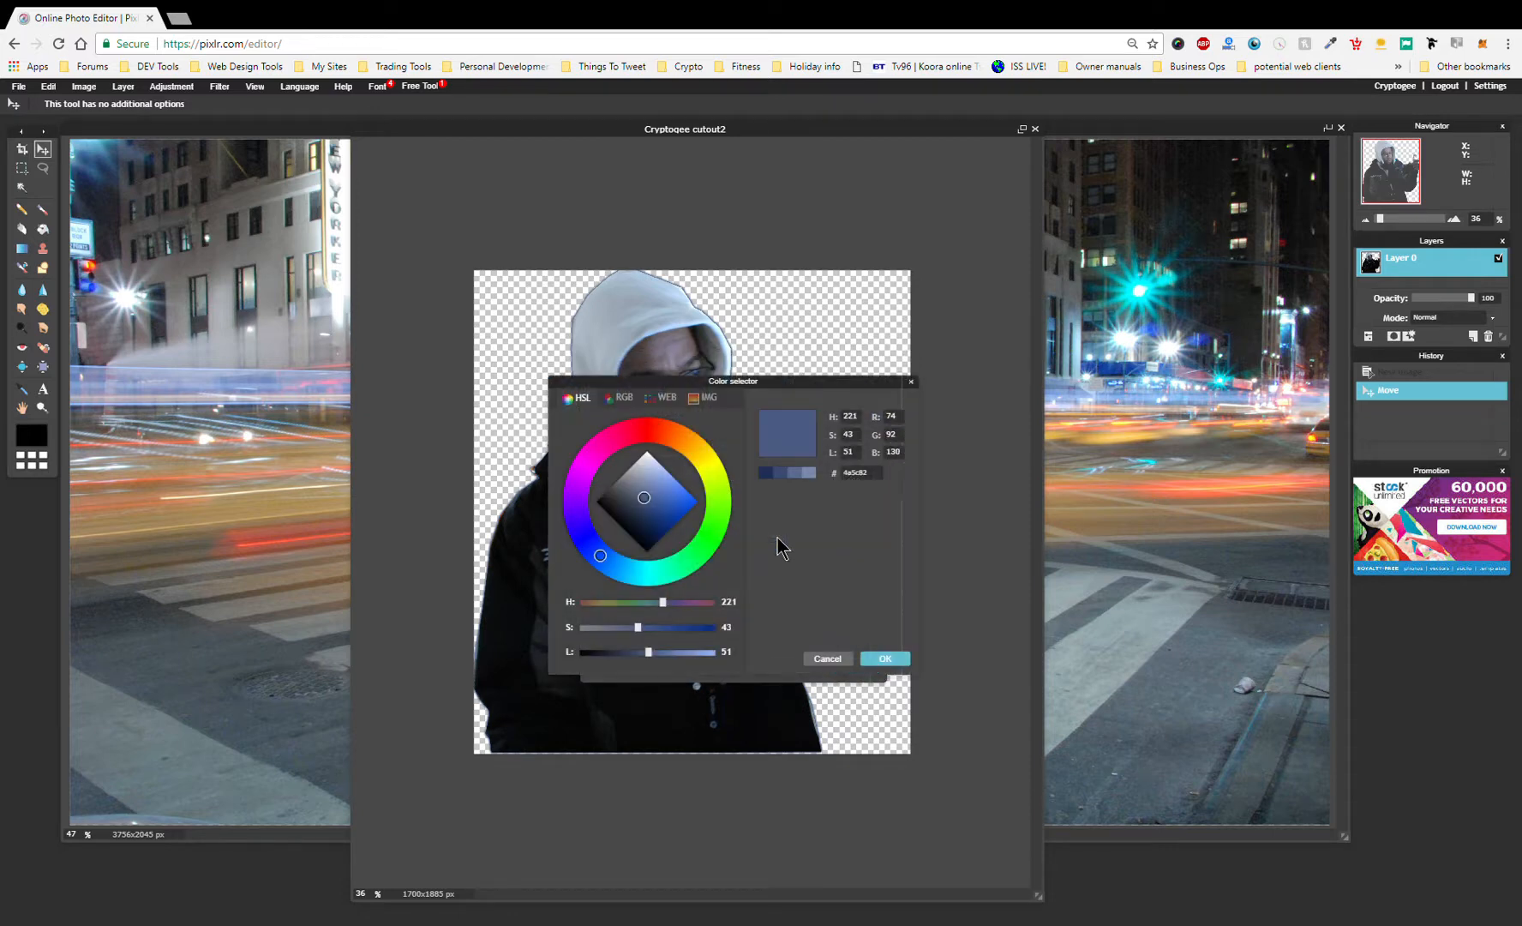
click(586, 473)
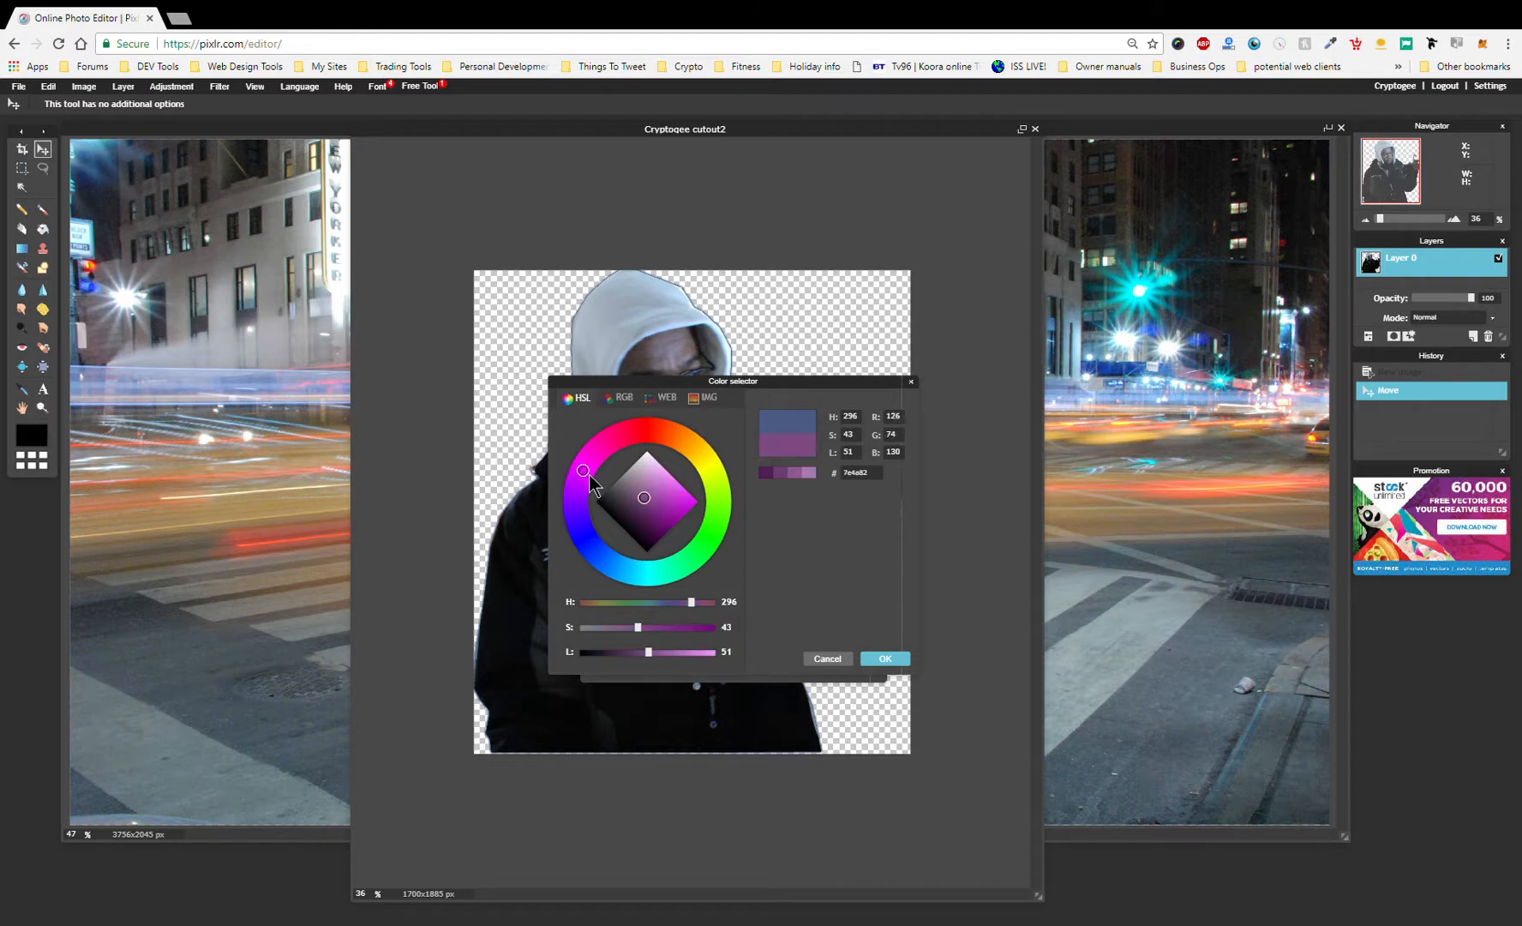
click(646, 504)
drag(646, 504, 644, 494)
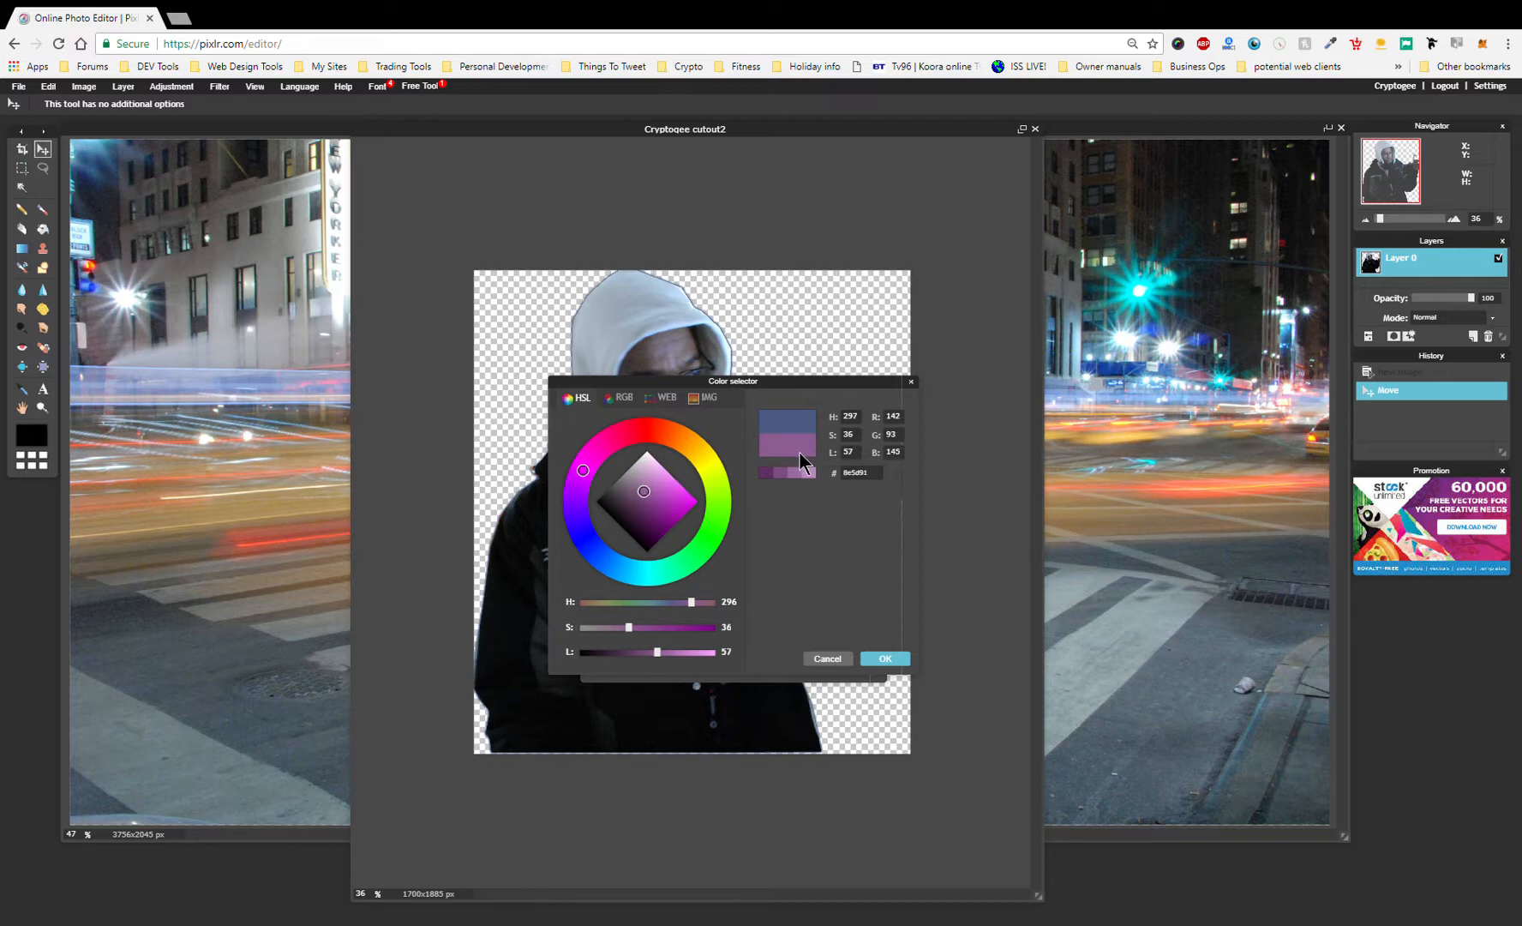
drag(648, 493, 650, 481)
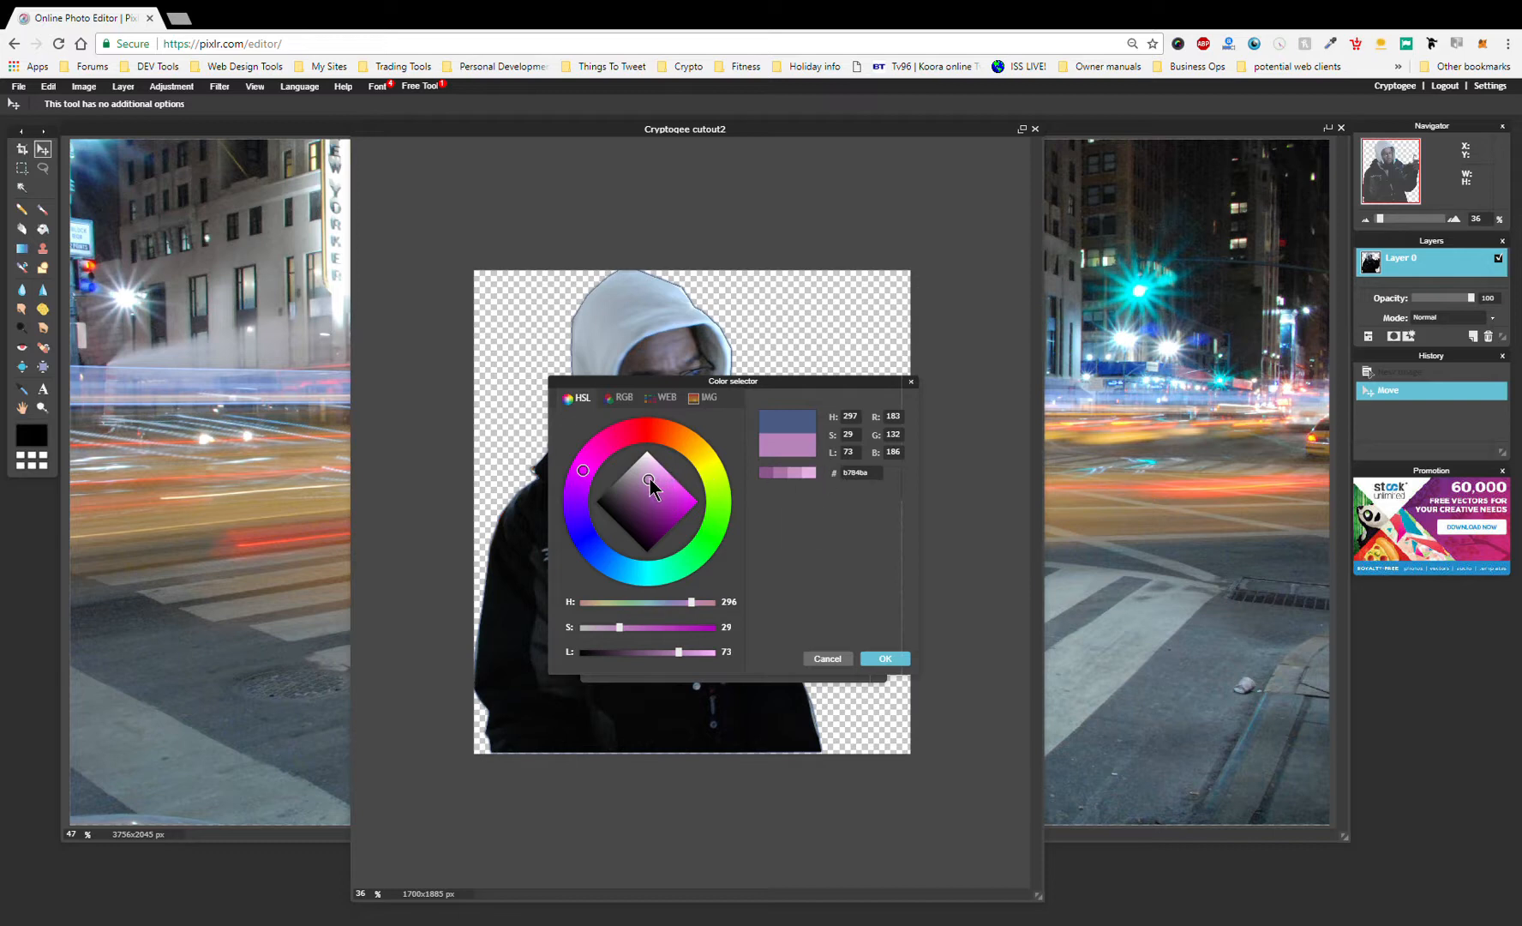
click(896, 655)
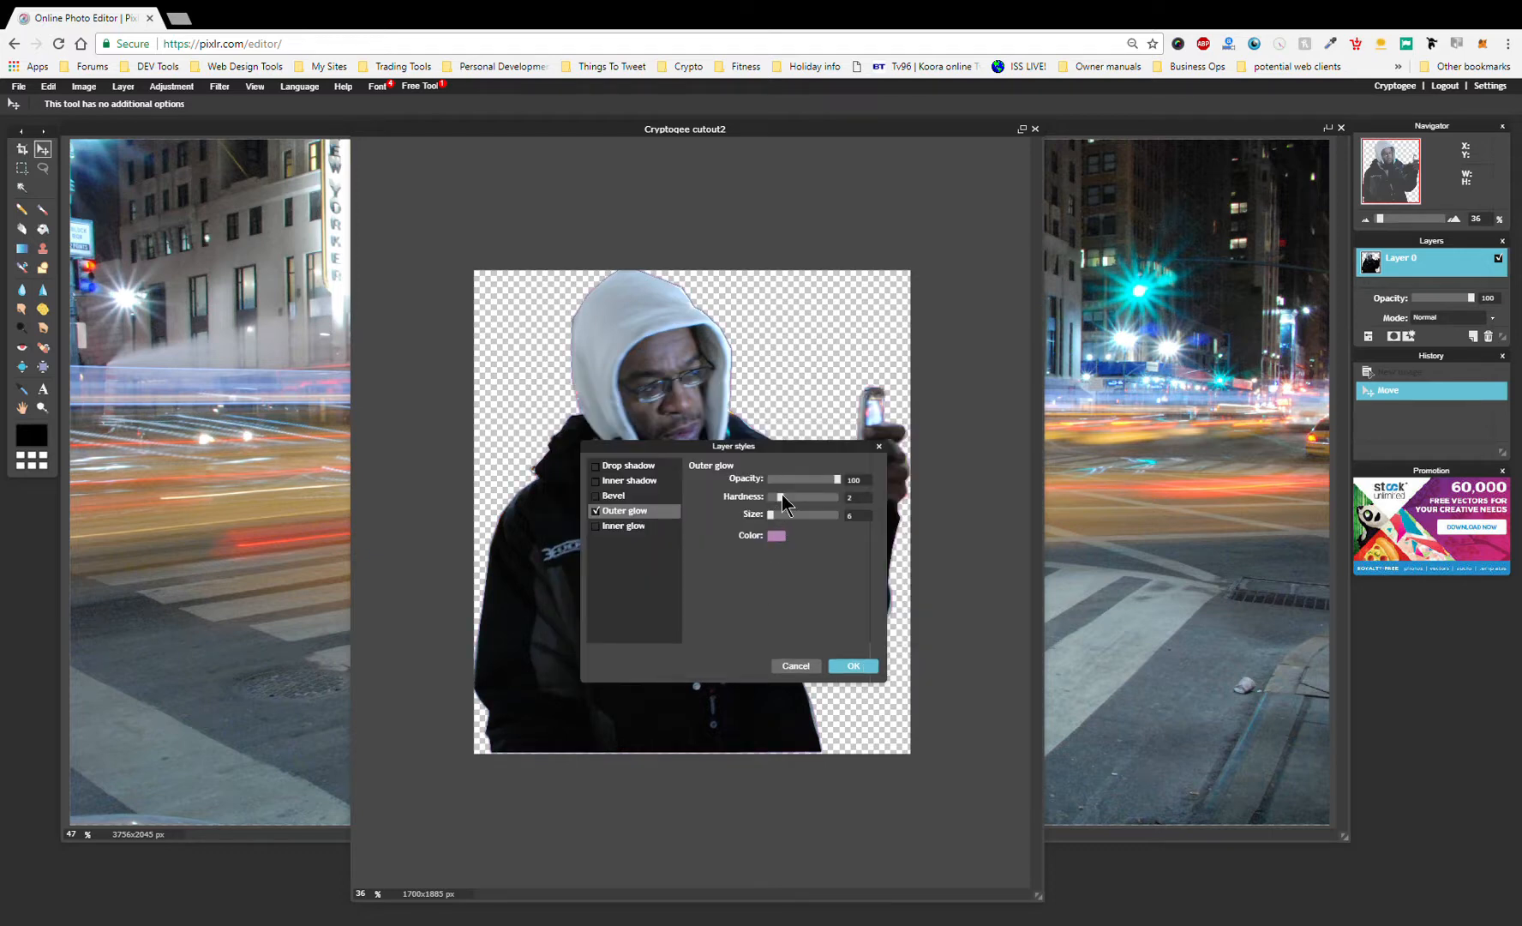
Set the outer glow's size to 16 and hardness to 3, apply the style, and nudge the man's layer
mouse_move(769, 518)
mouse_down()
mouse_move(821, 519)
mouse_move(778, 533)
mouse_up()
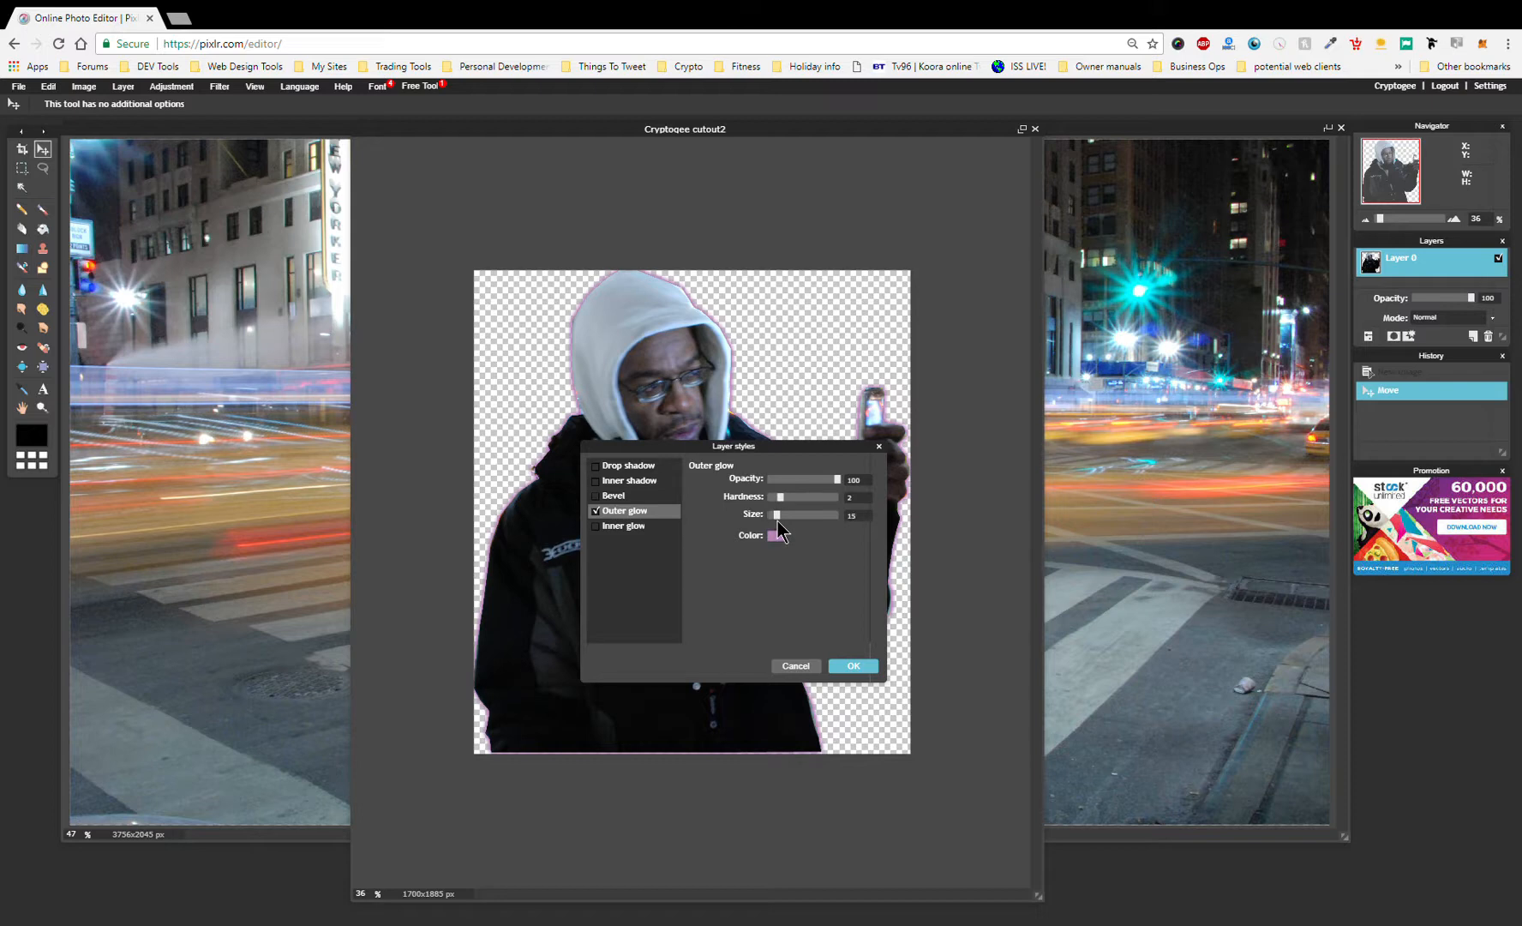
mouse_move(780, 500)
mouse_down()
mouse_move(801, 503)
mouse_move(785, 503)
mouse_up()
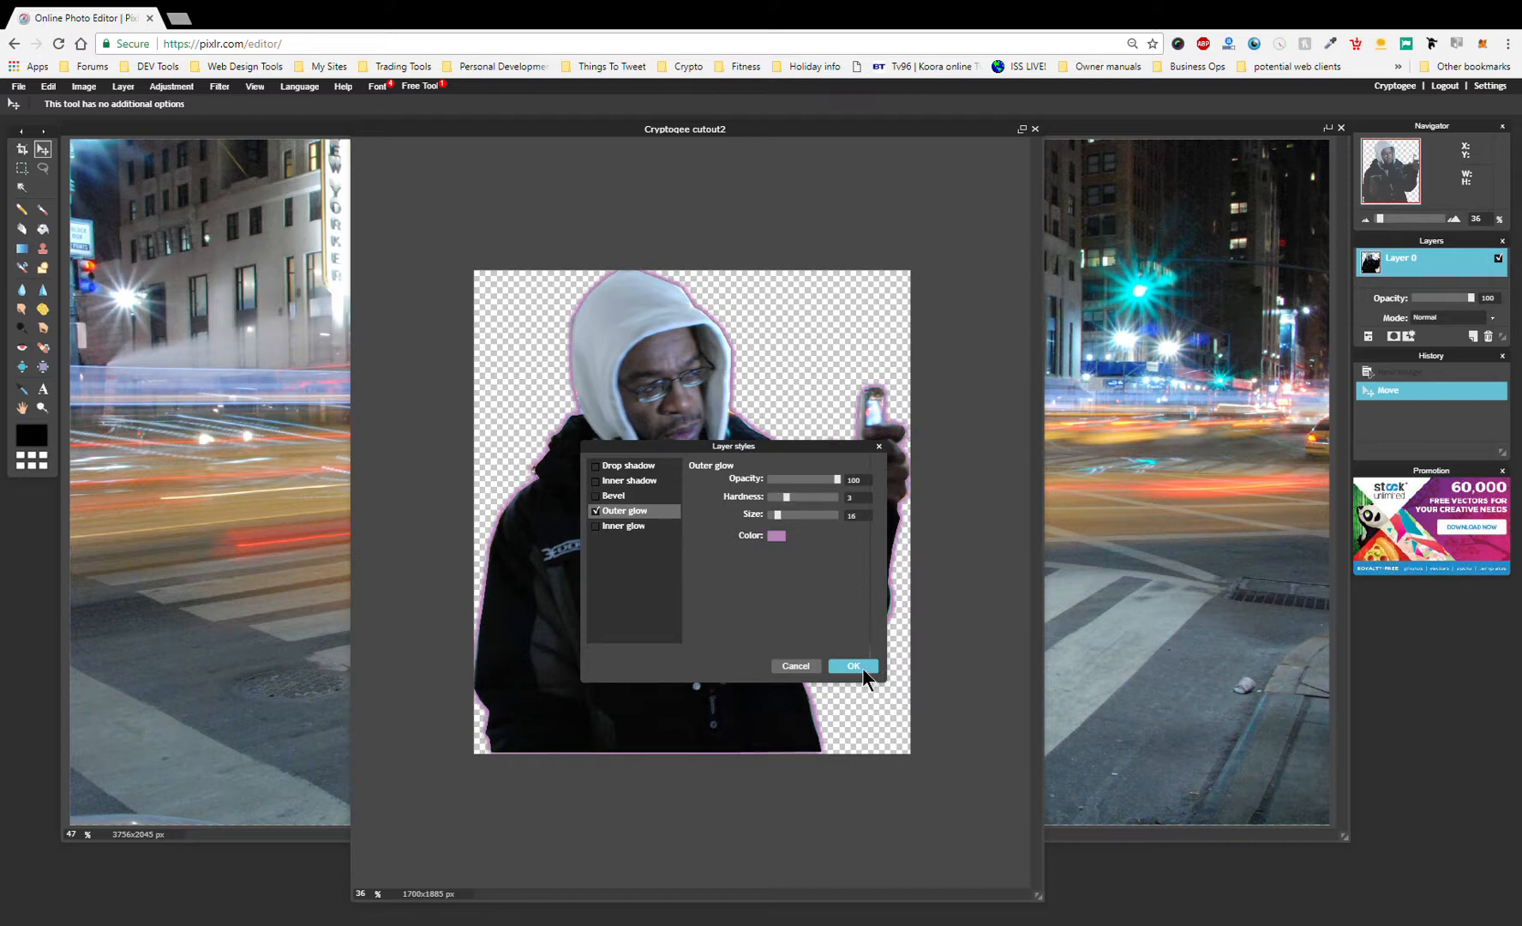
click(863, 668)
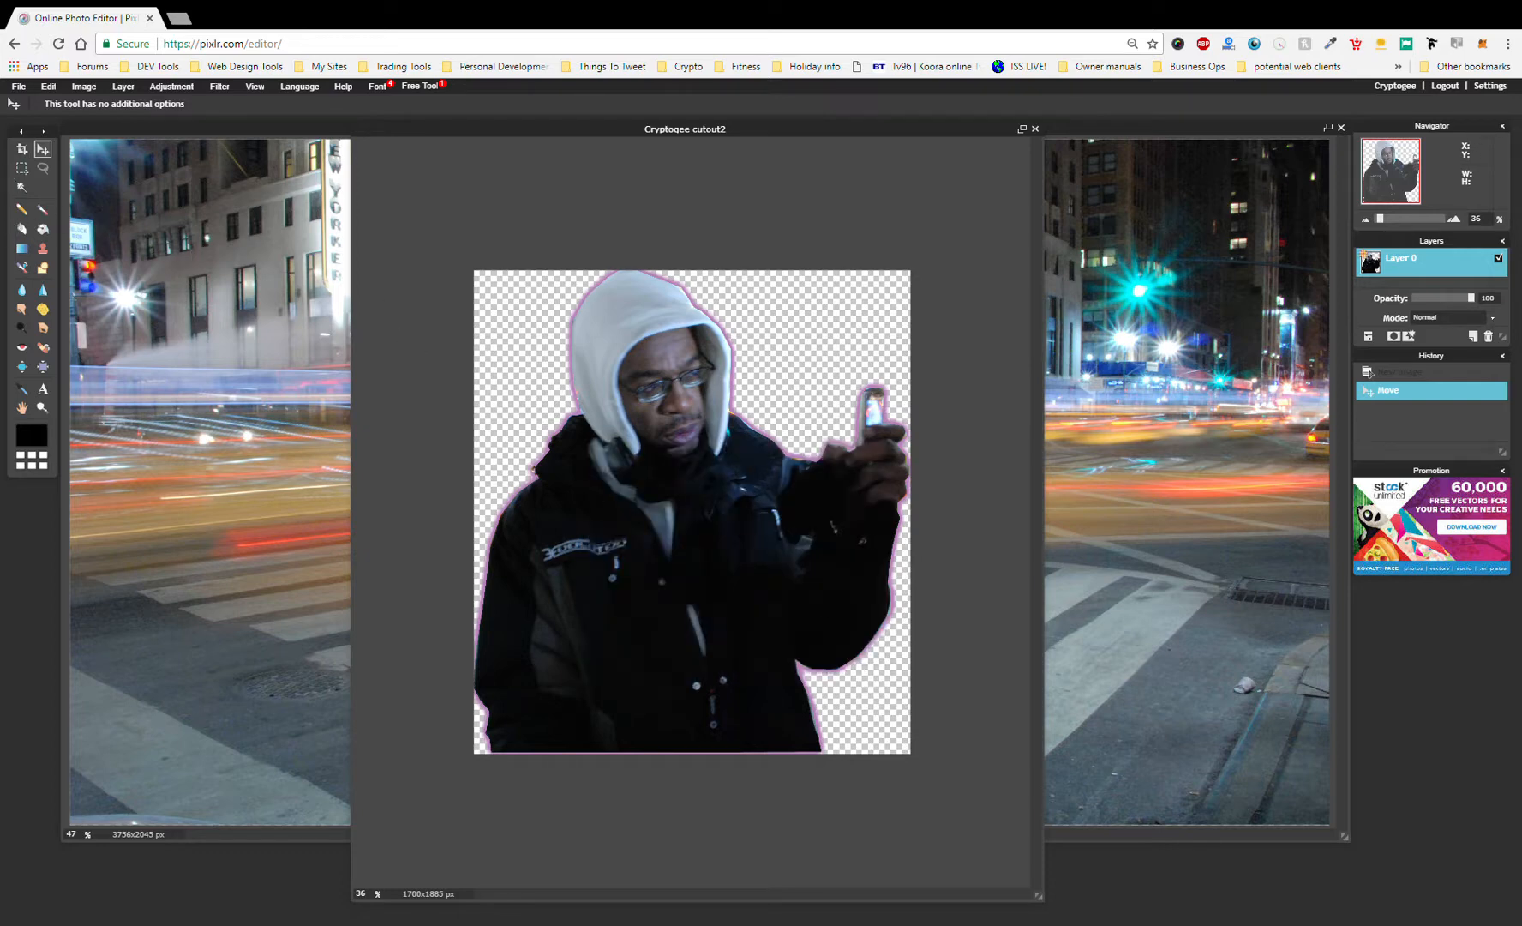
click(660, 482)
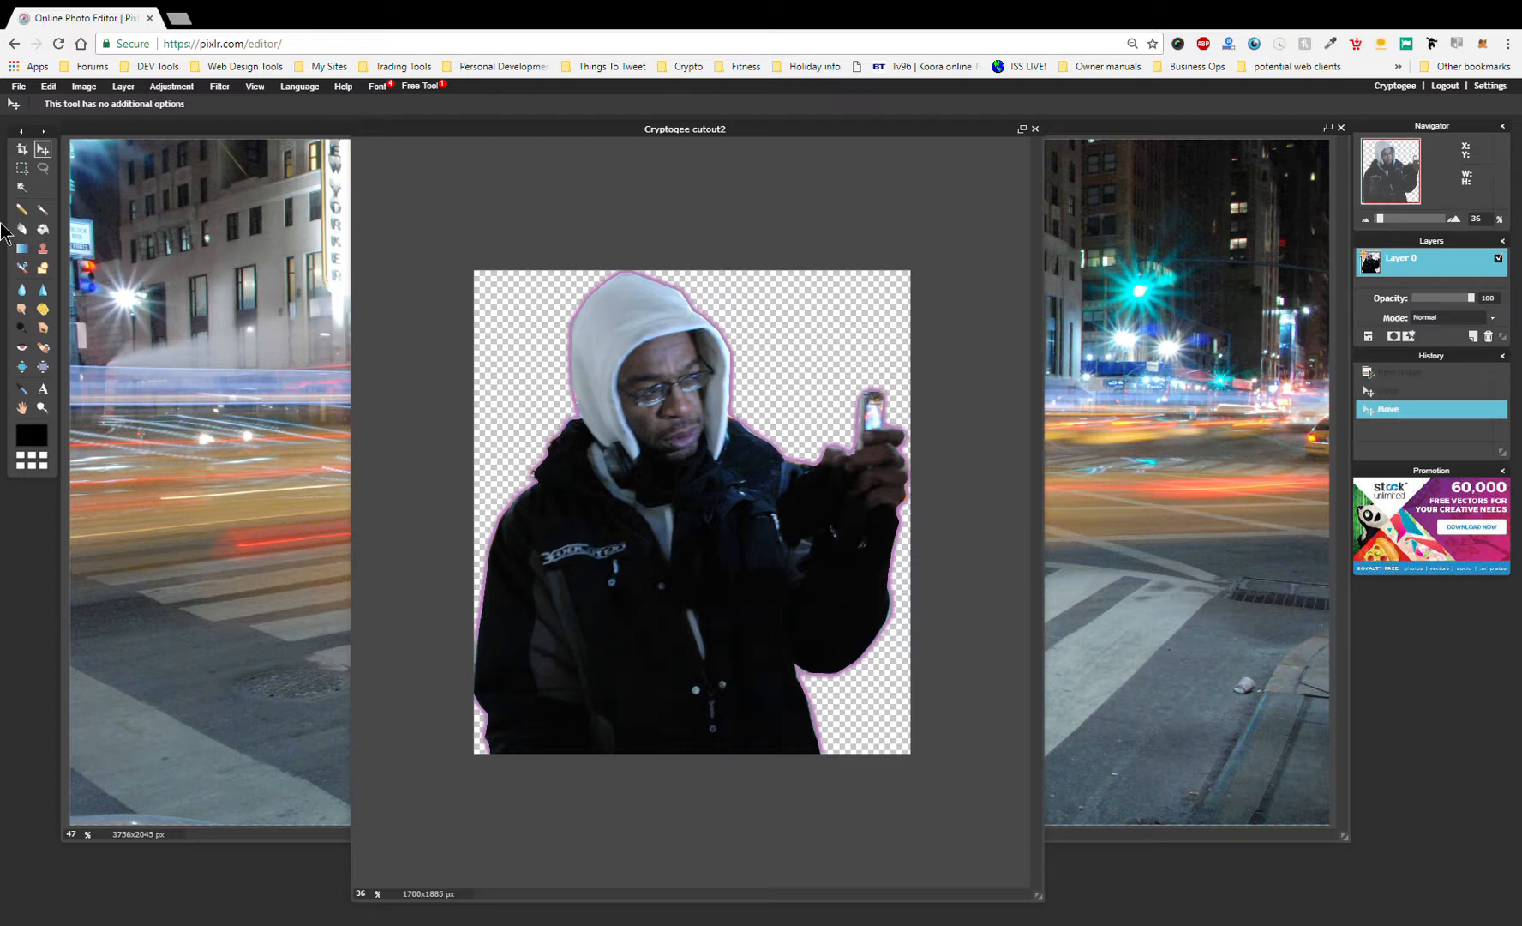
Save the cutout to the computer as "Cryptogee cutout2" in PNG (Transparent, full quality) format
click(20, 88)
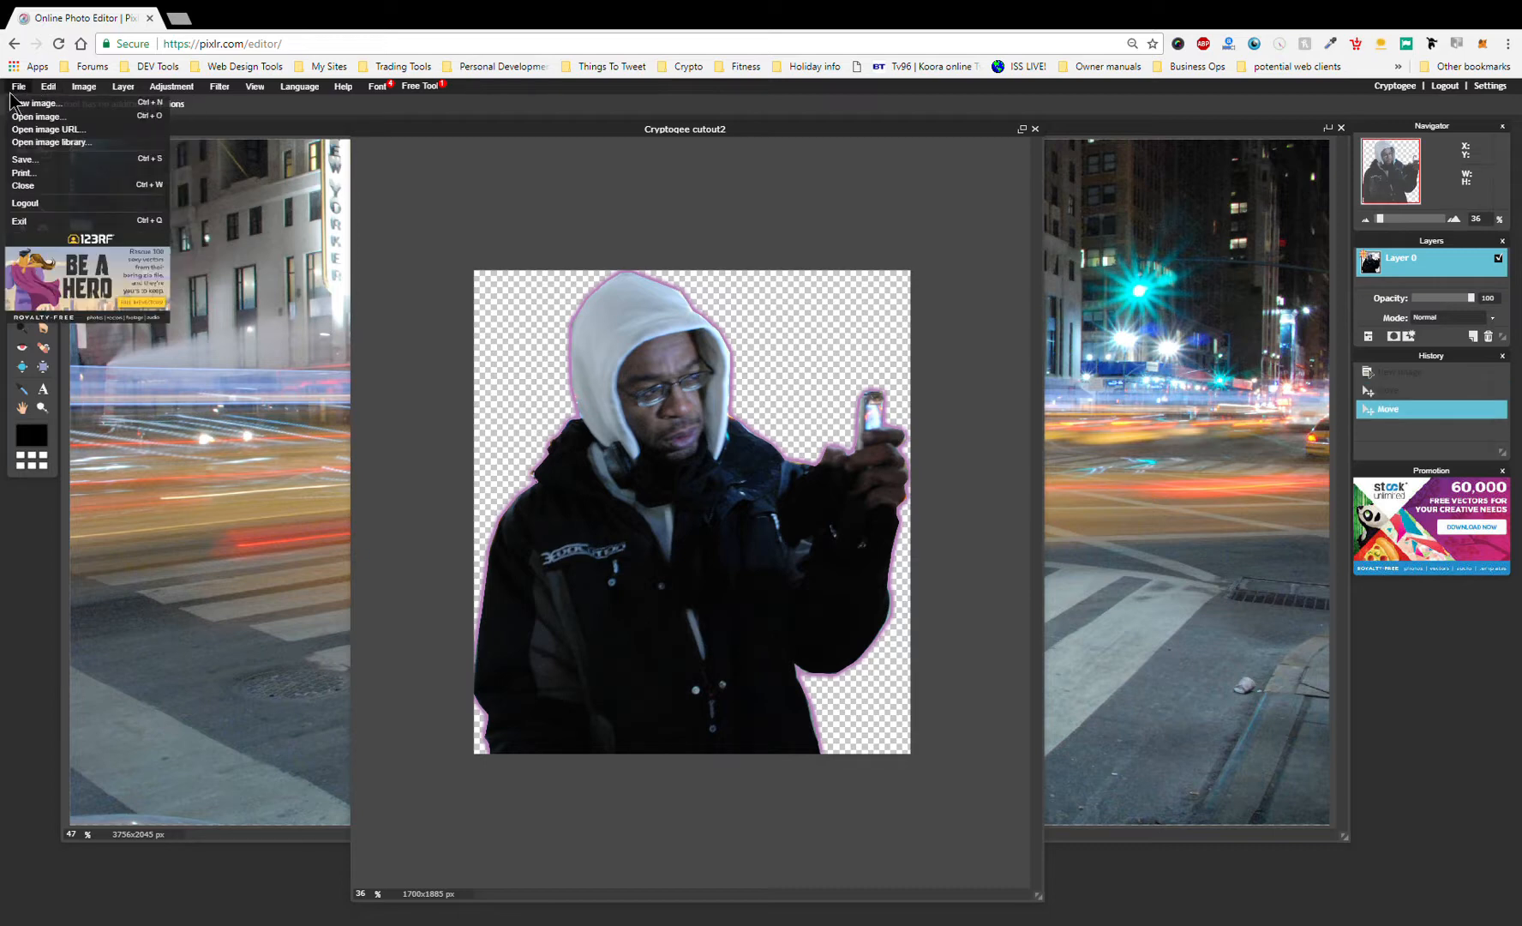
click(38, 160)
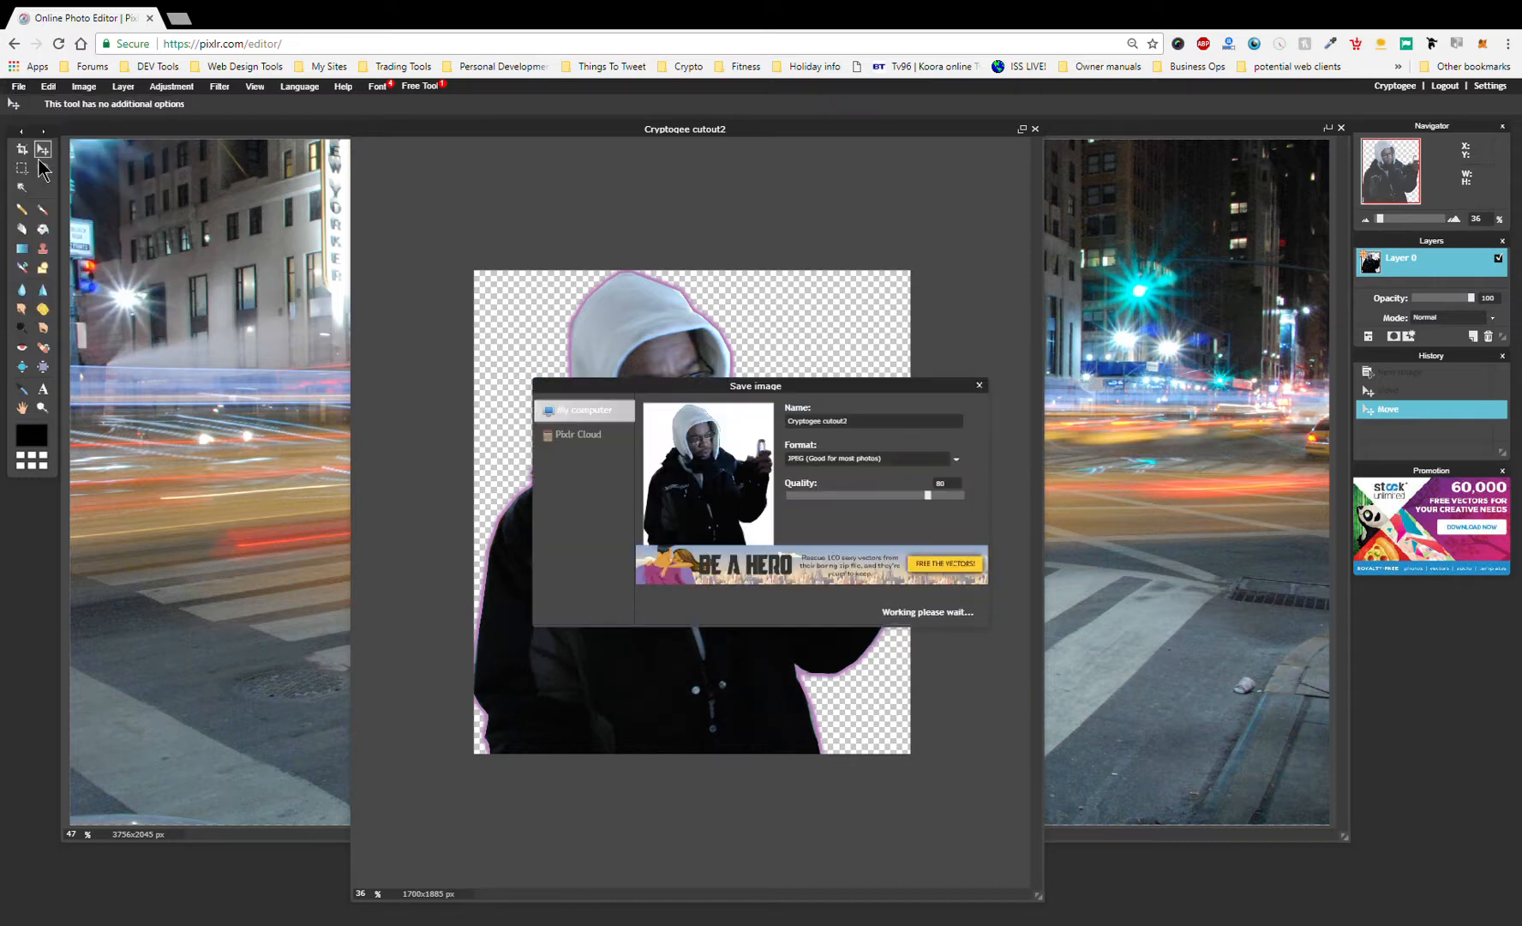
click(947, 461)
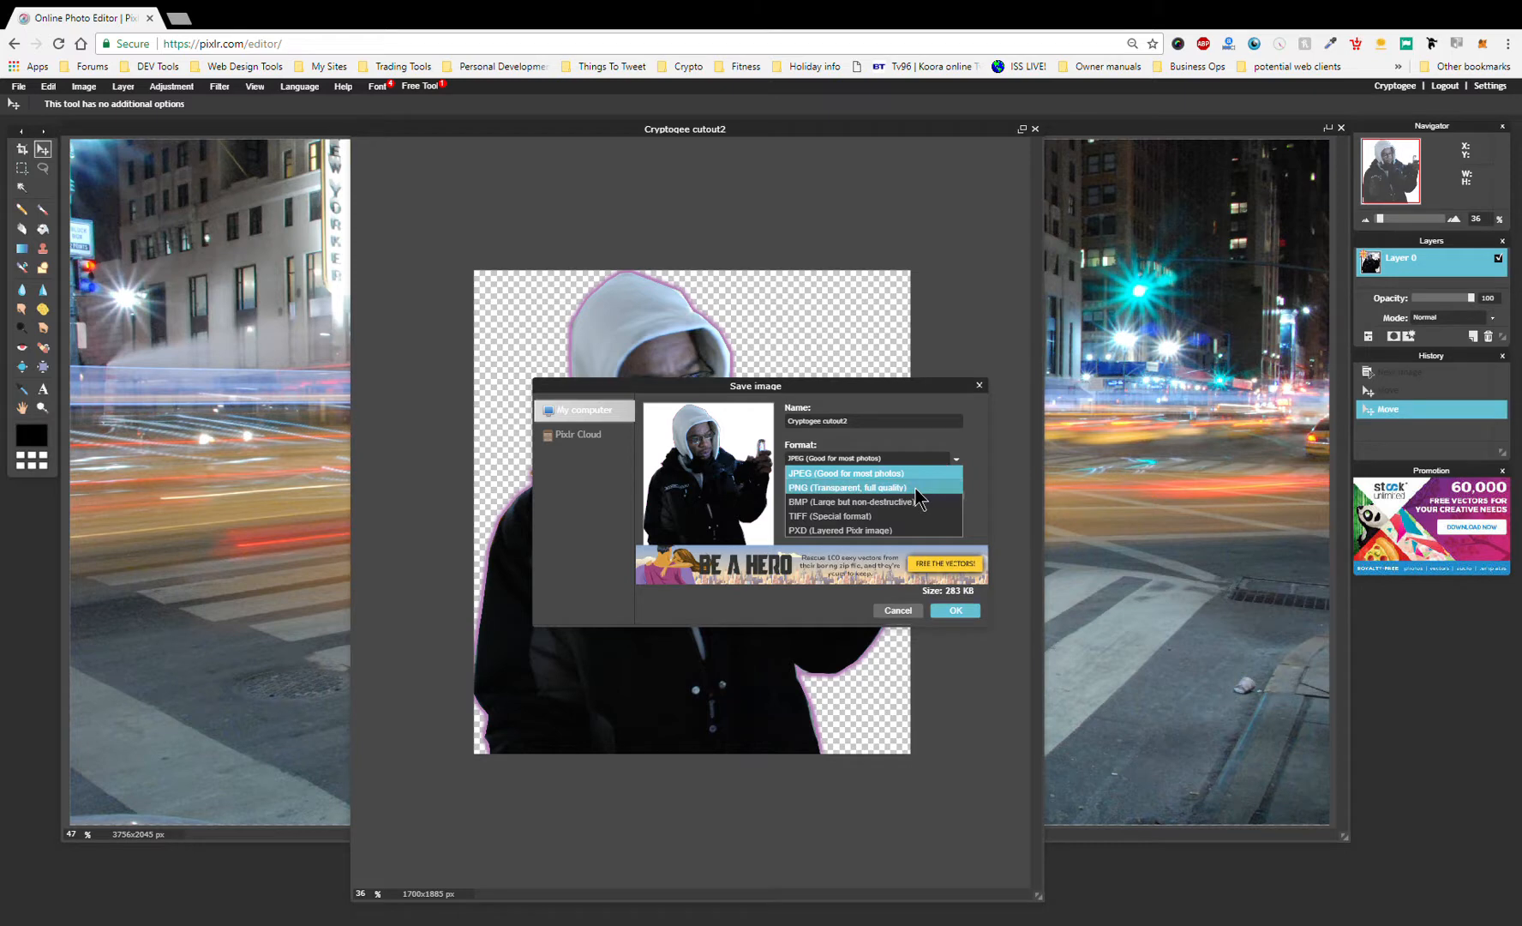
click(916, 488)
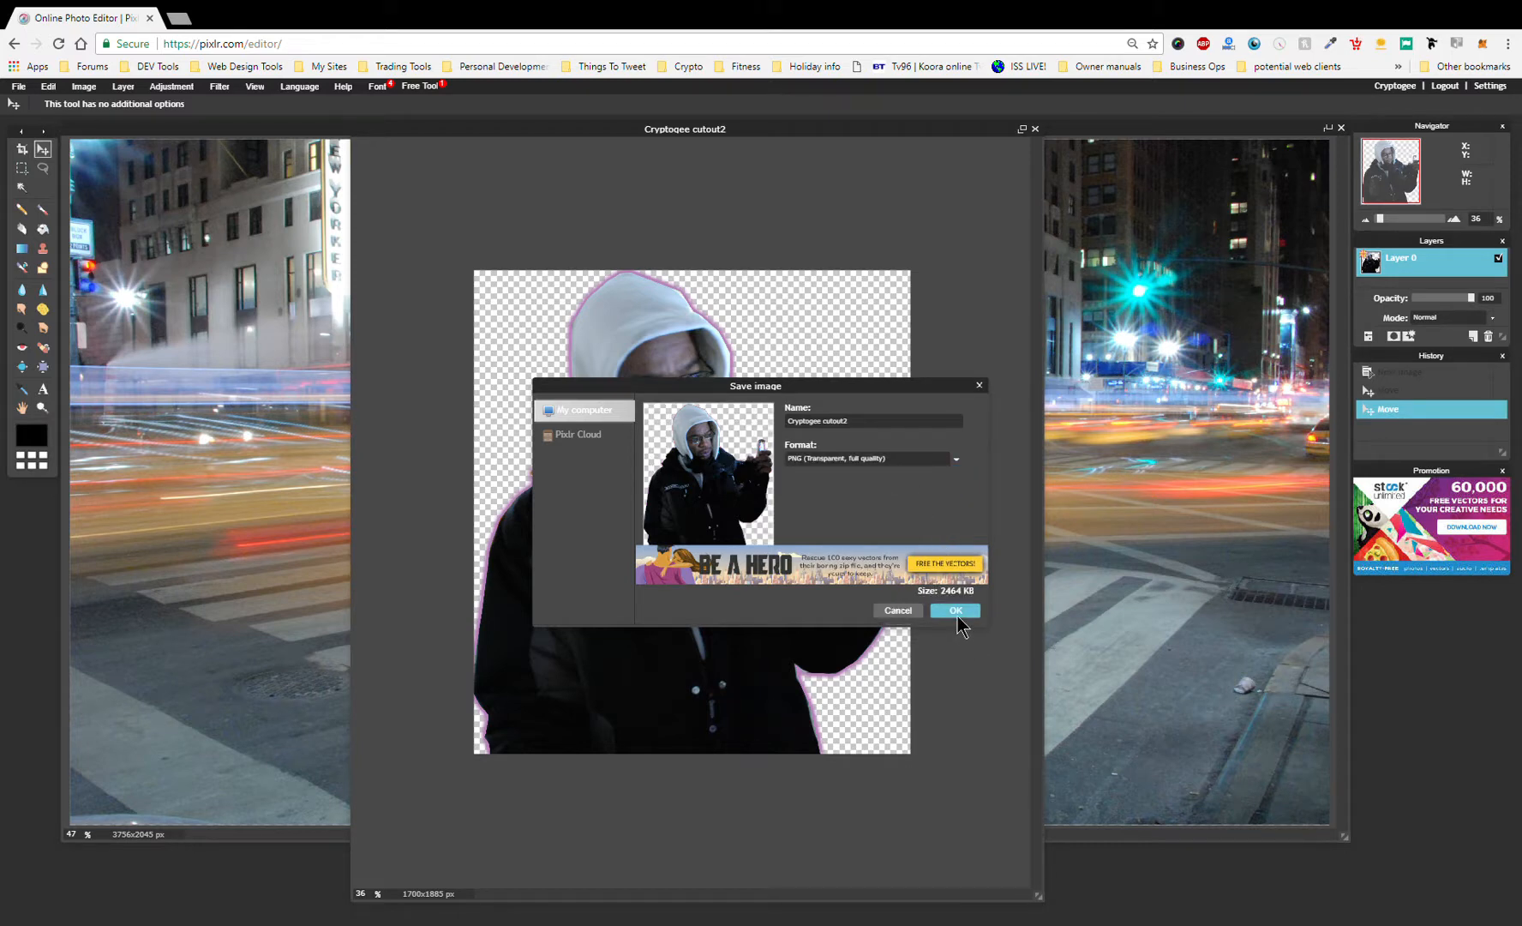
click(957, 610)
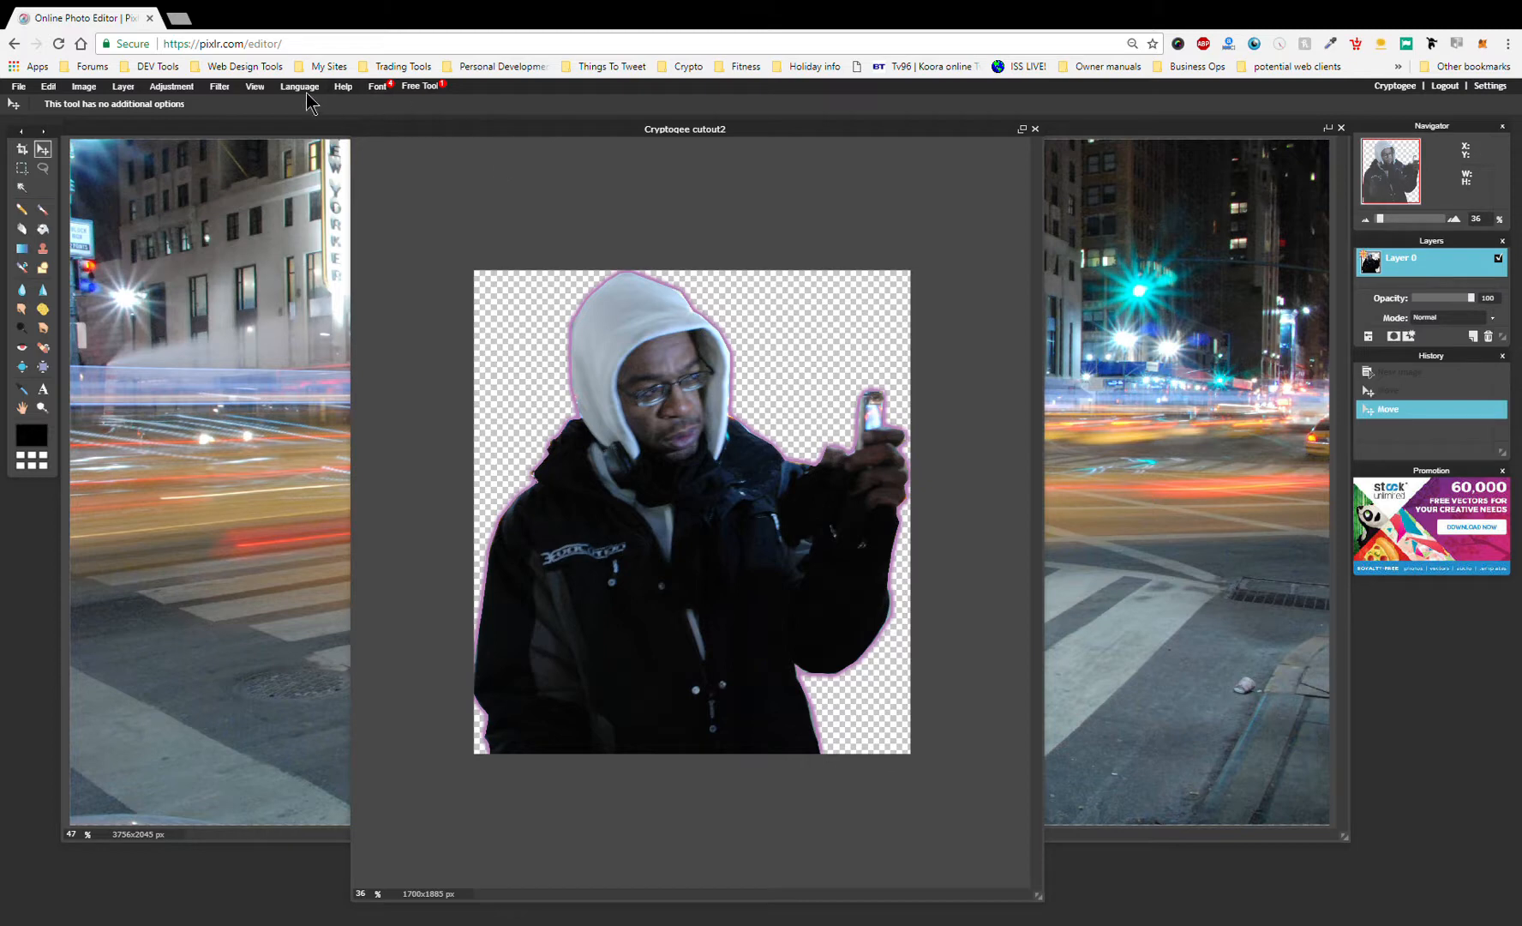
Go to the pixlr.com home page, launch Pixlr Express, and dismiss the ad-blocker notice
drag(254, 48, 354, 57)
key(BackSpace)
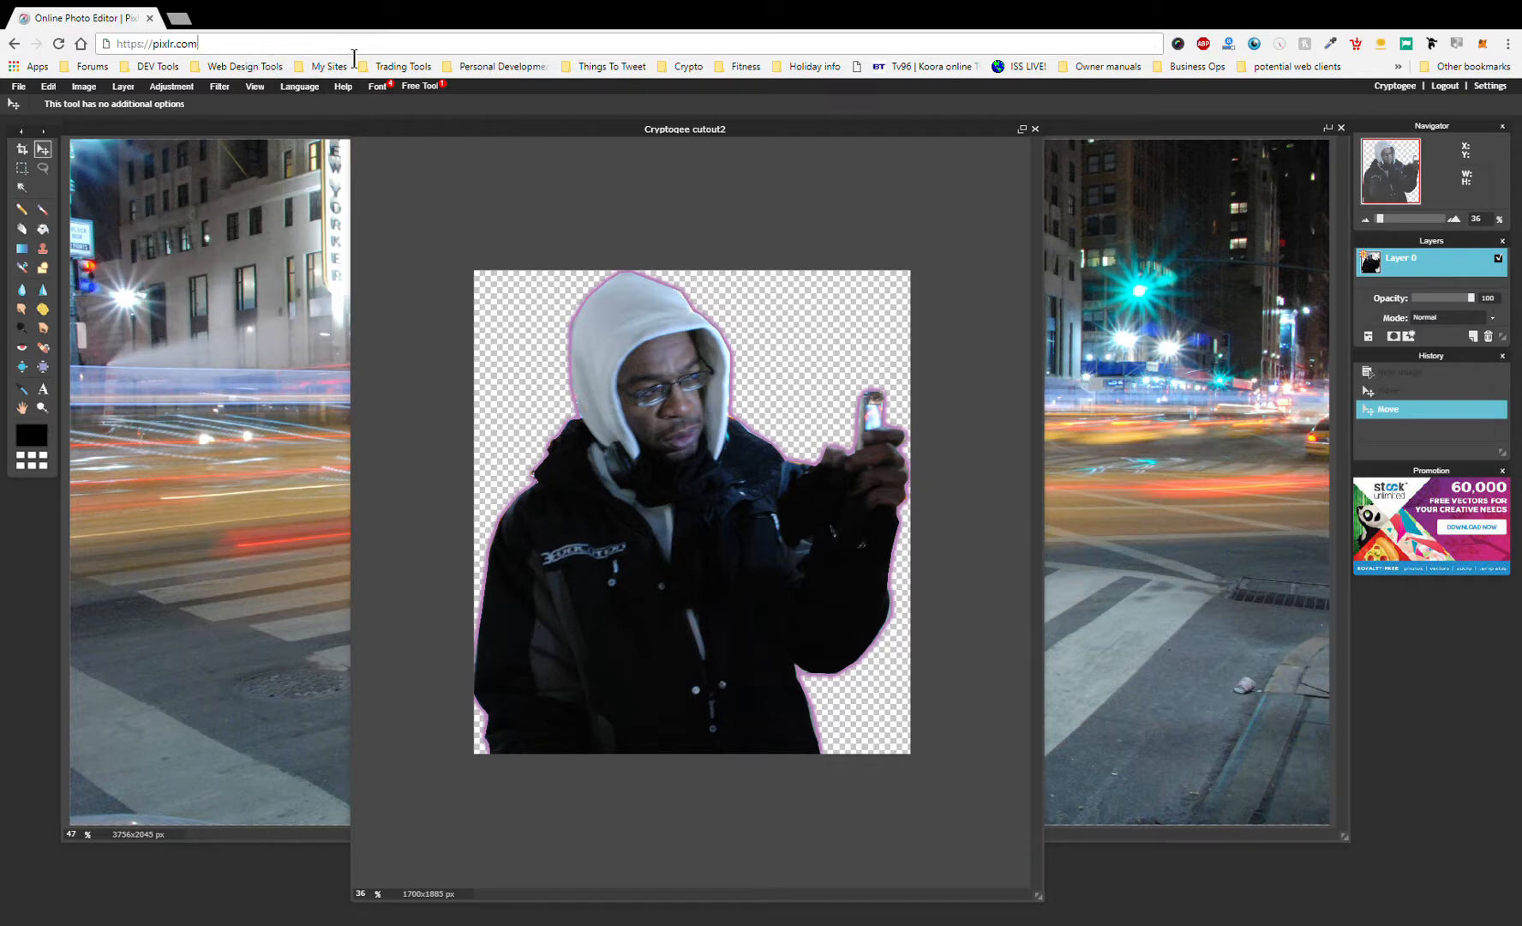
key(Return)
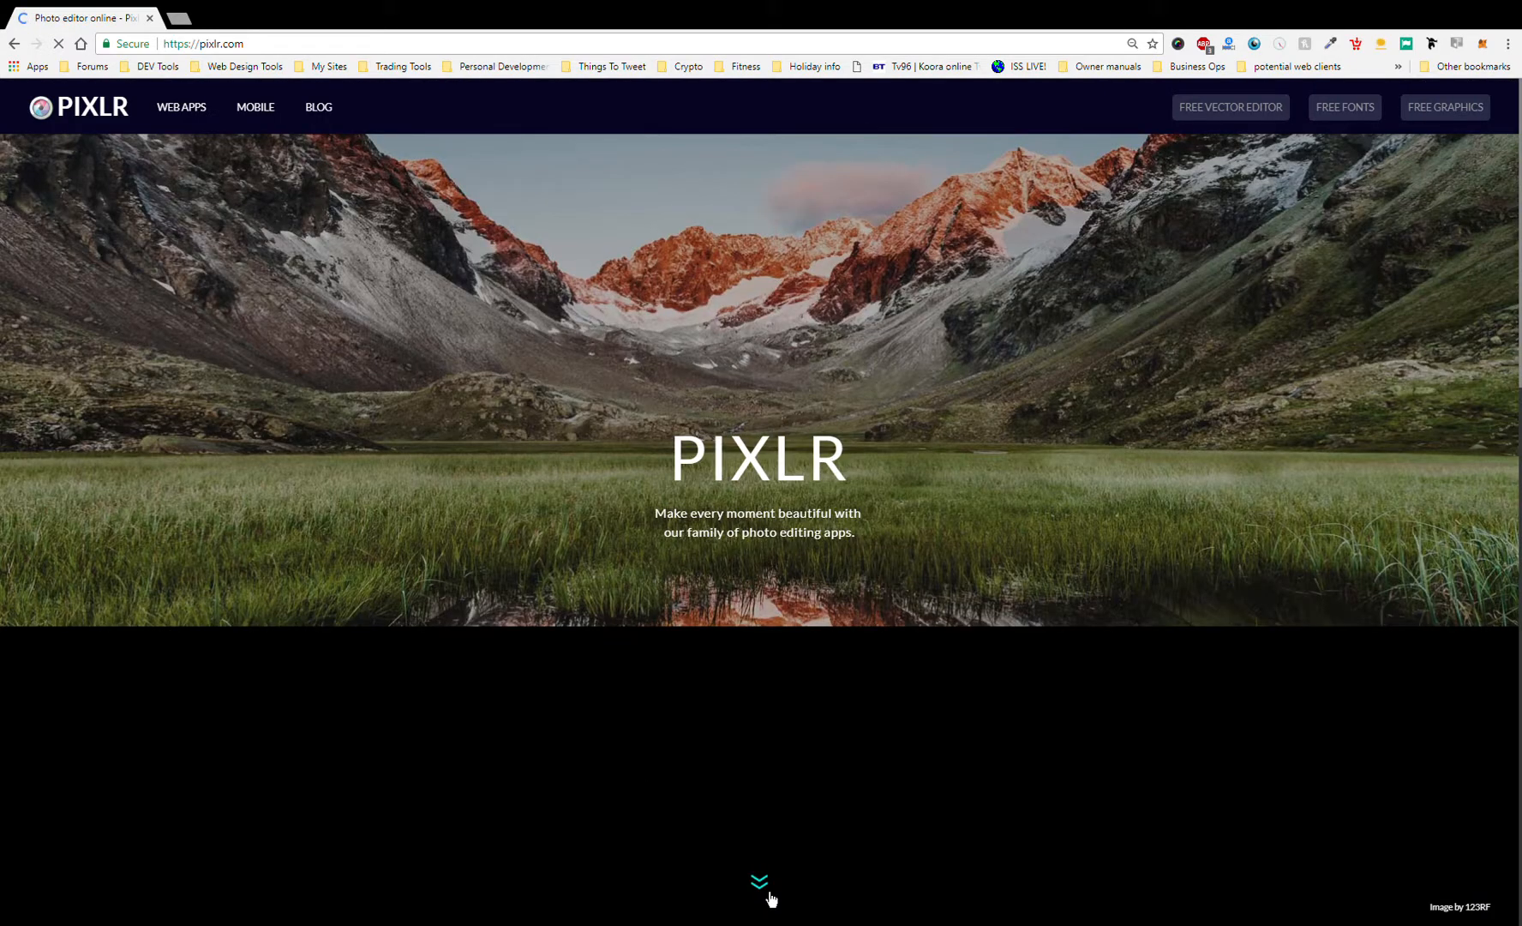
click(770, 895)
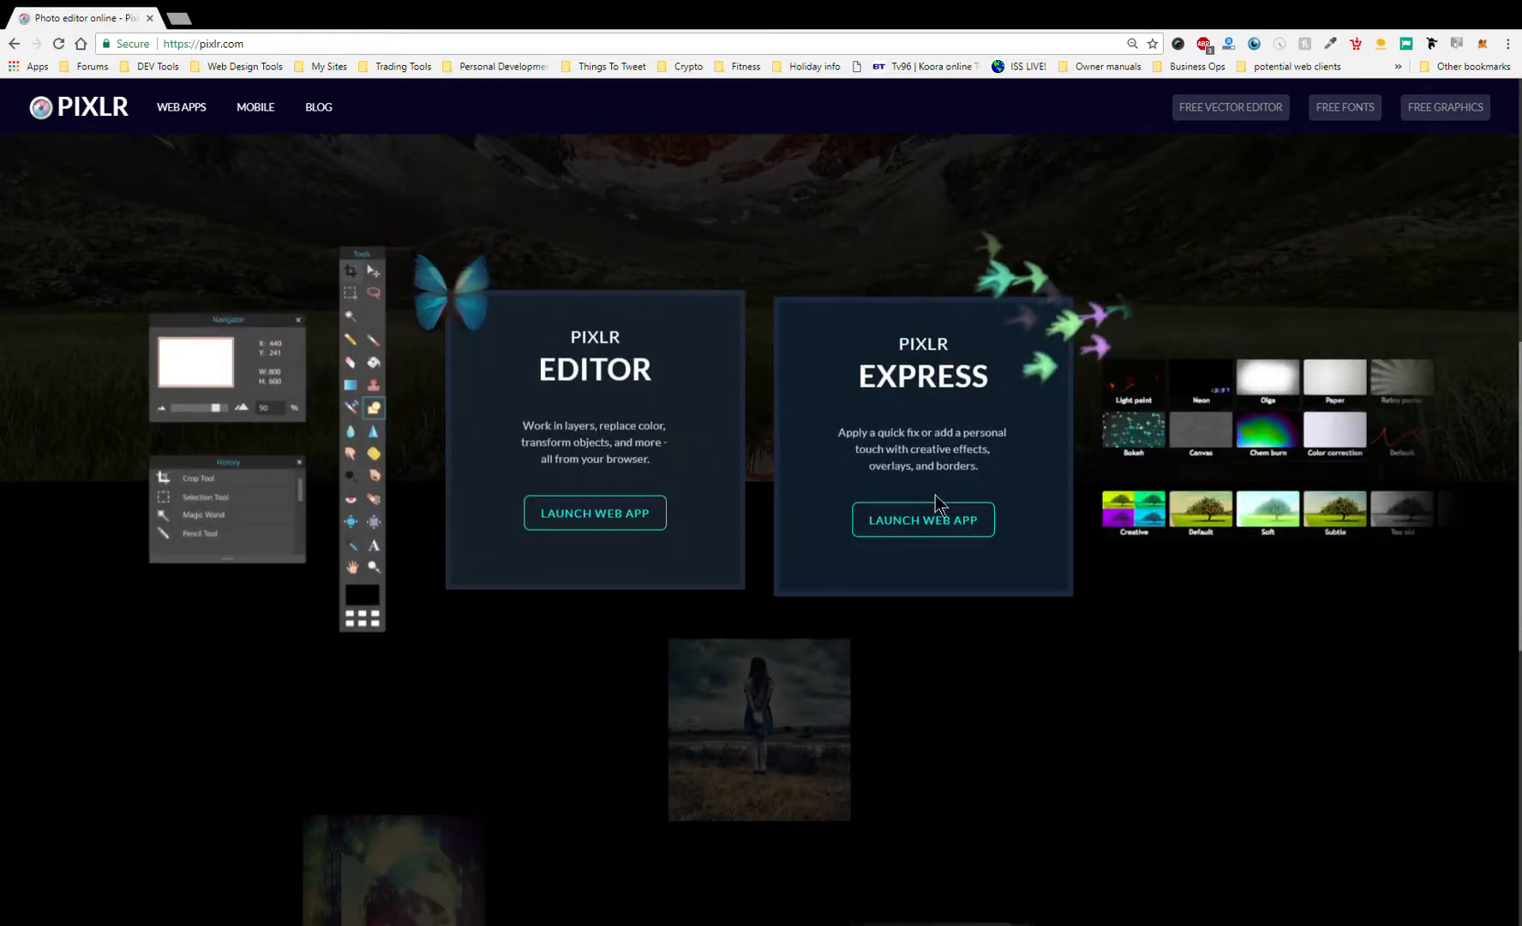
click(929, 522)
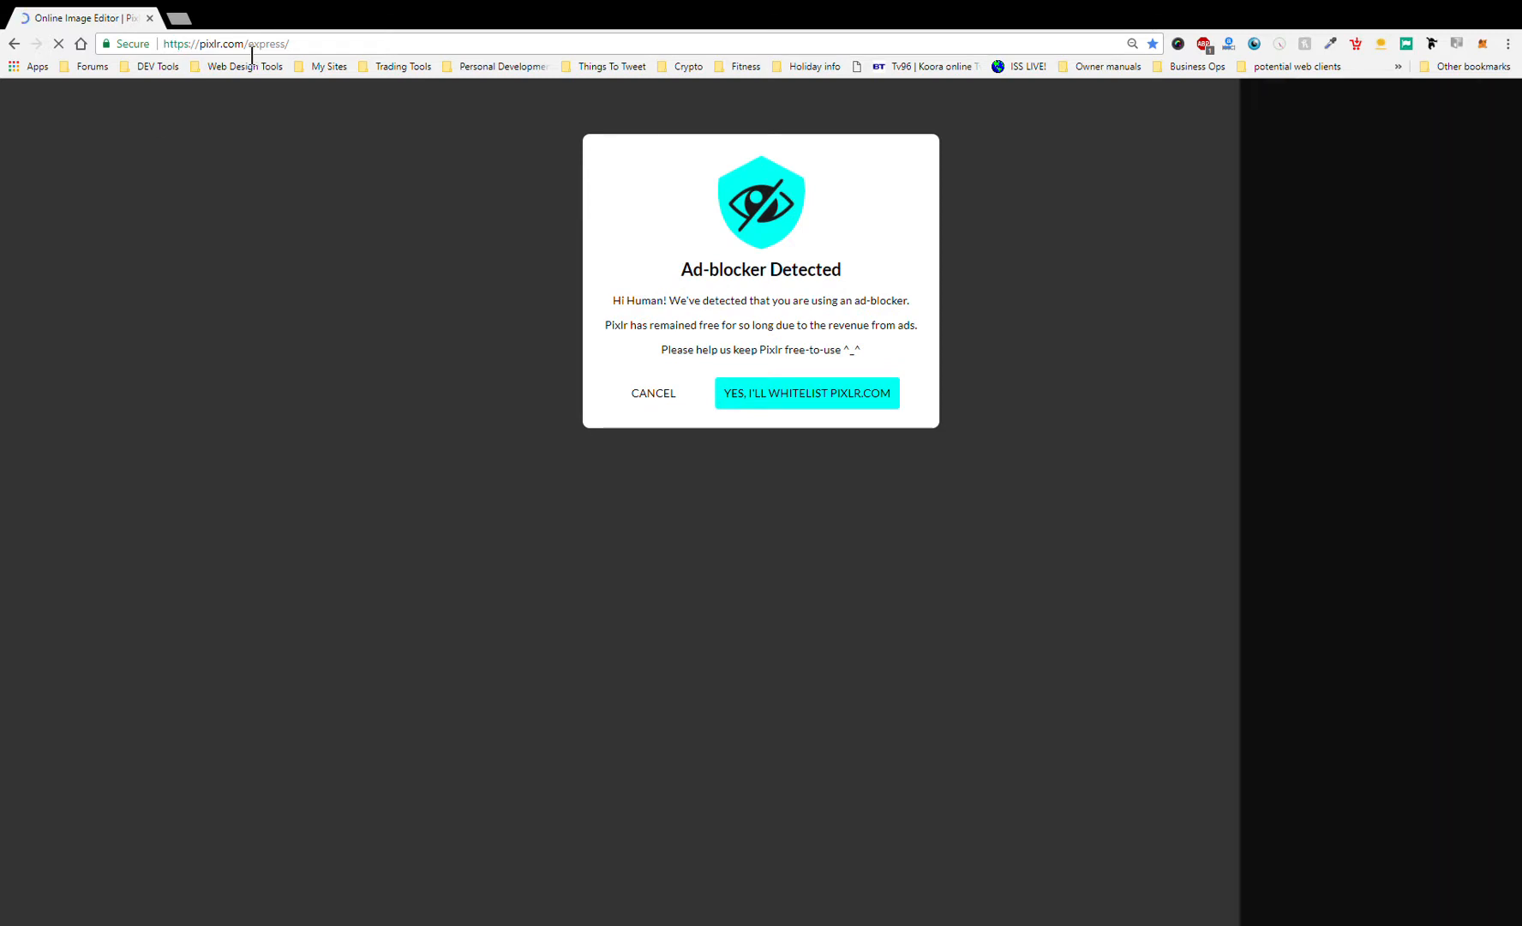
click(658, 397)
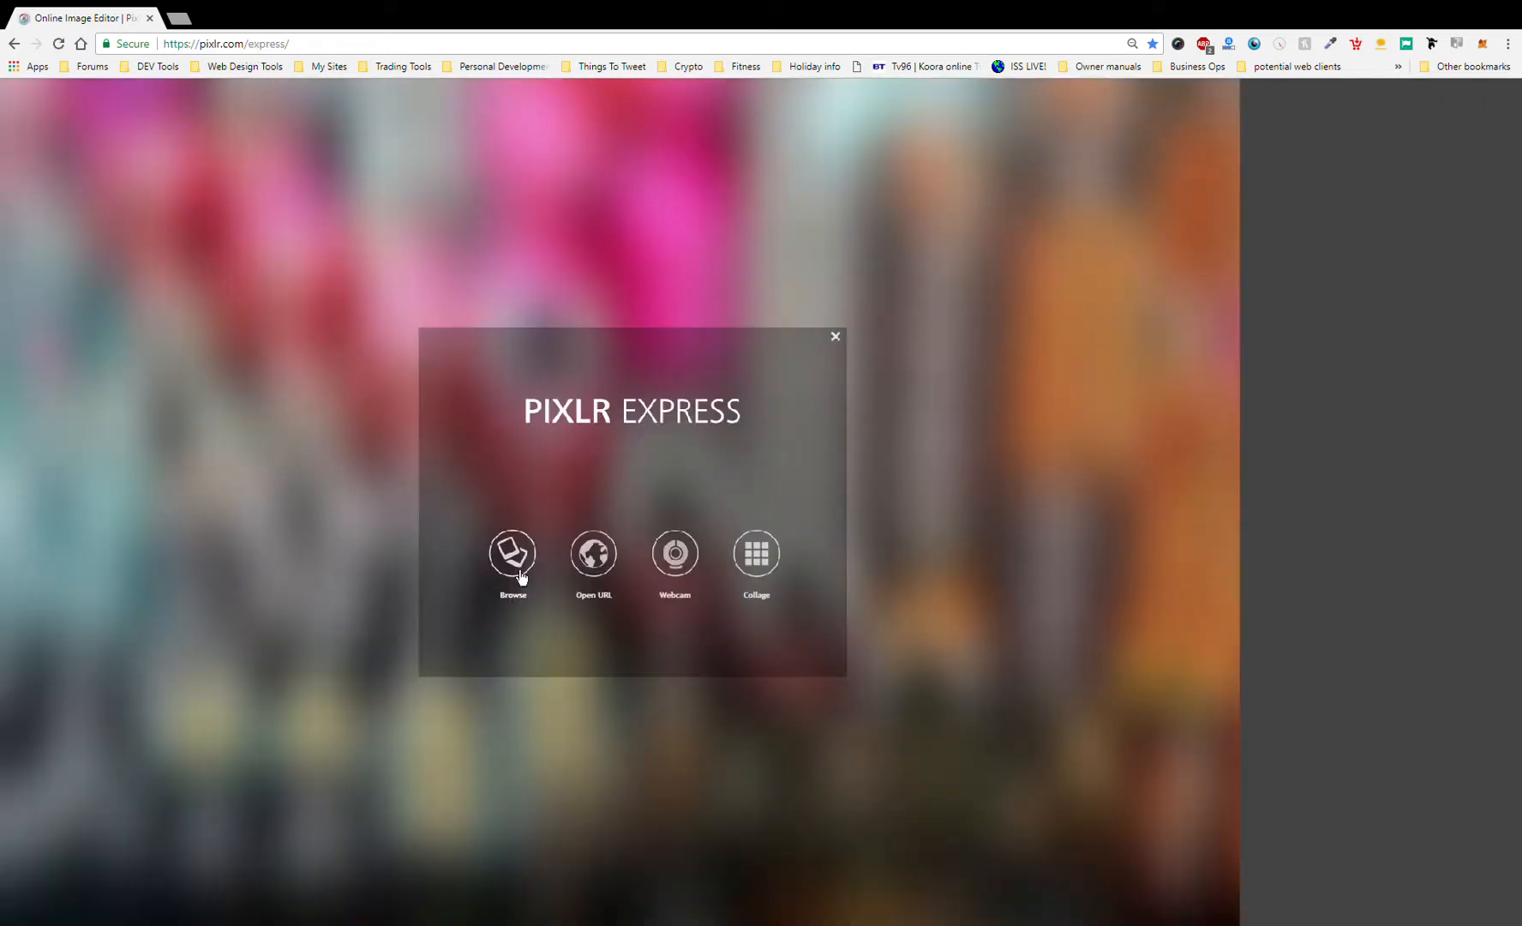
Open the pinkish background image with vertical red lettering and add the saved cutout of the man to it
click(512, 561)
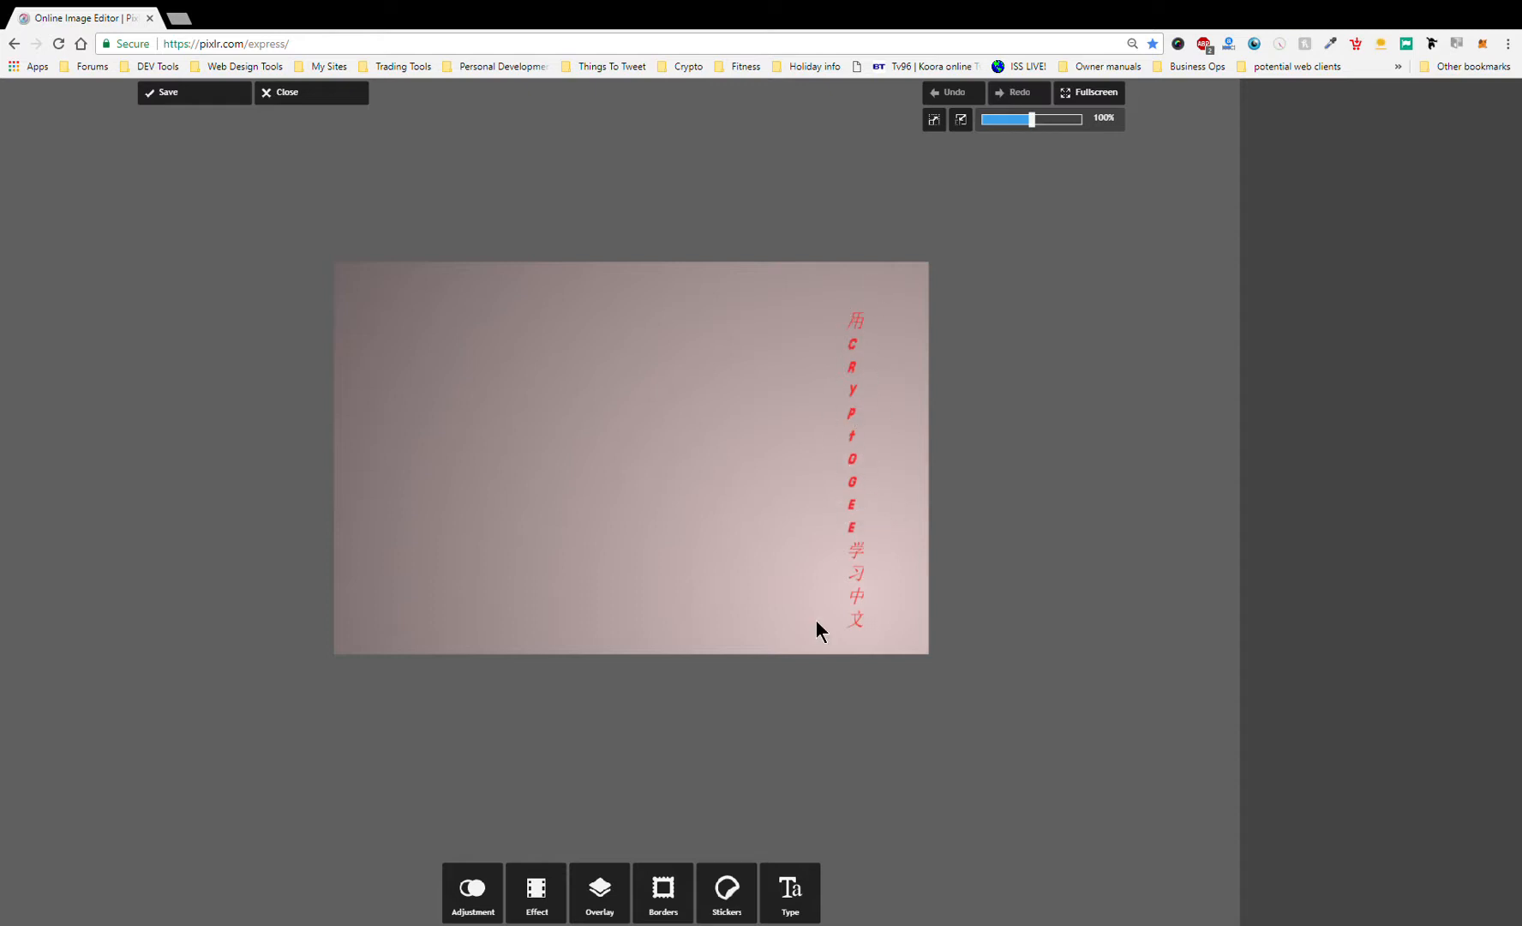
click(497, 894)
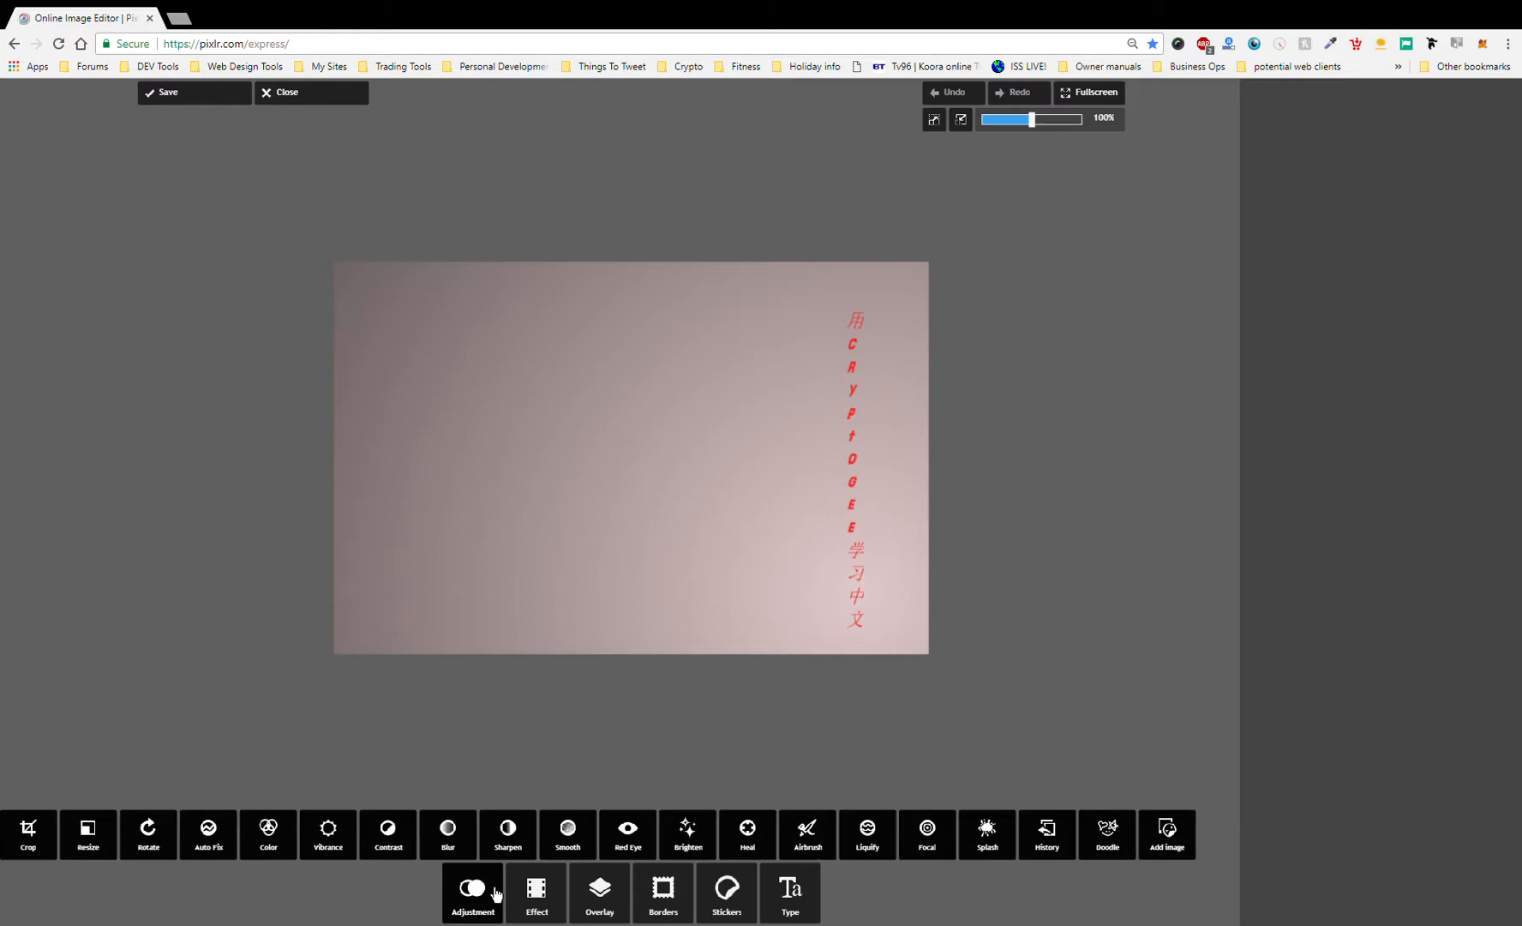
click(1159, 843)
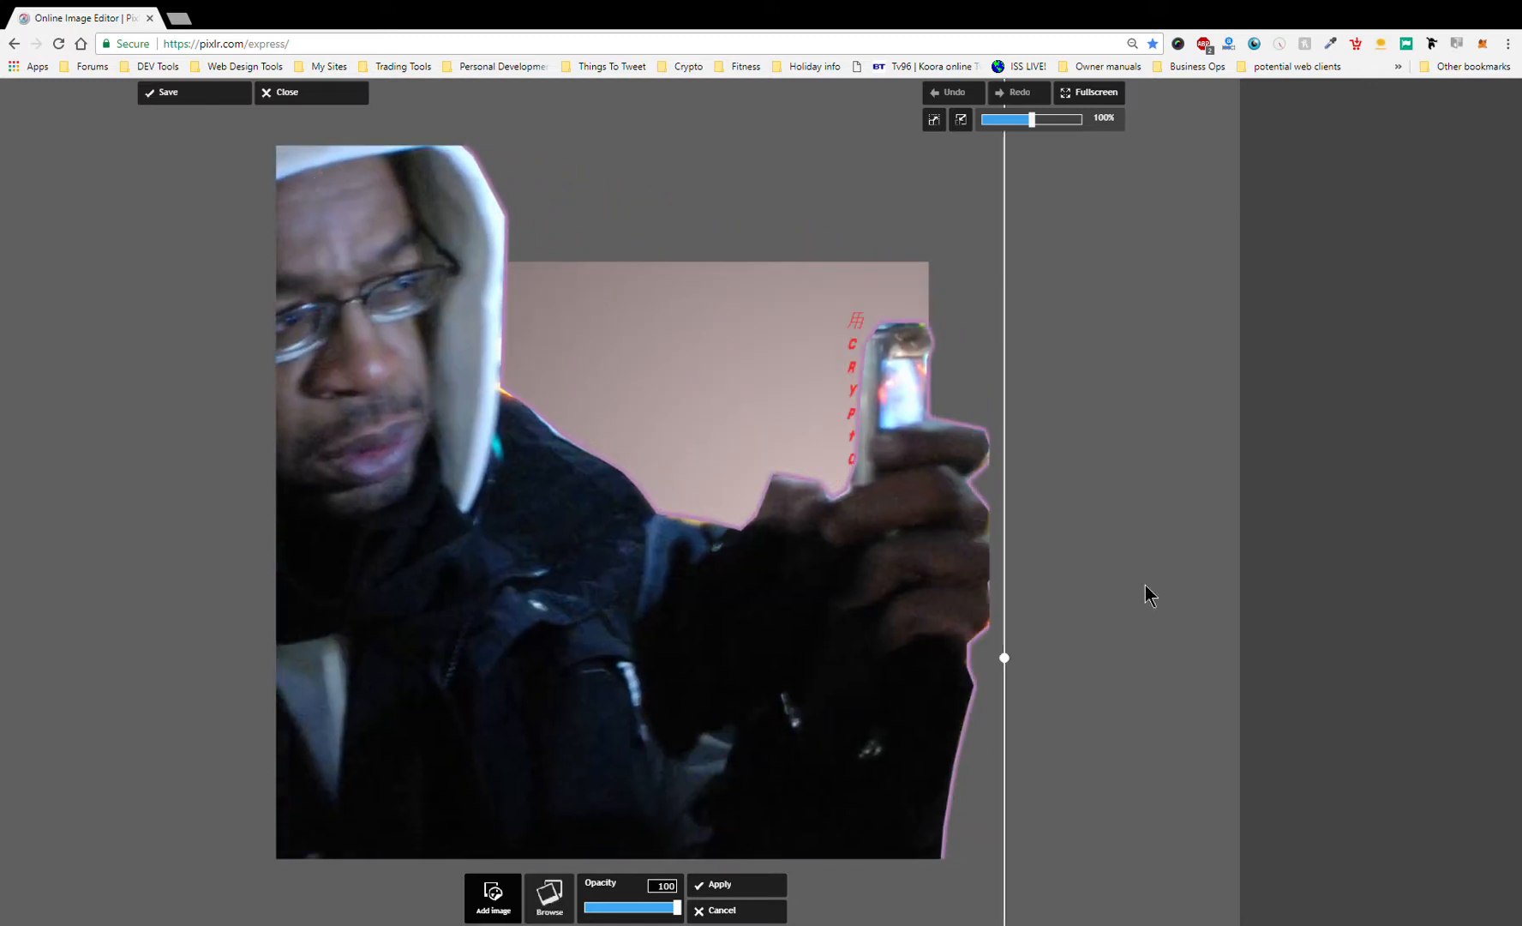
Scale the man's cutout down to about half the background's width and fit it into the background's lower-left corner
drag(1004, 658, 710, 574)
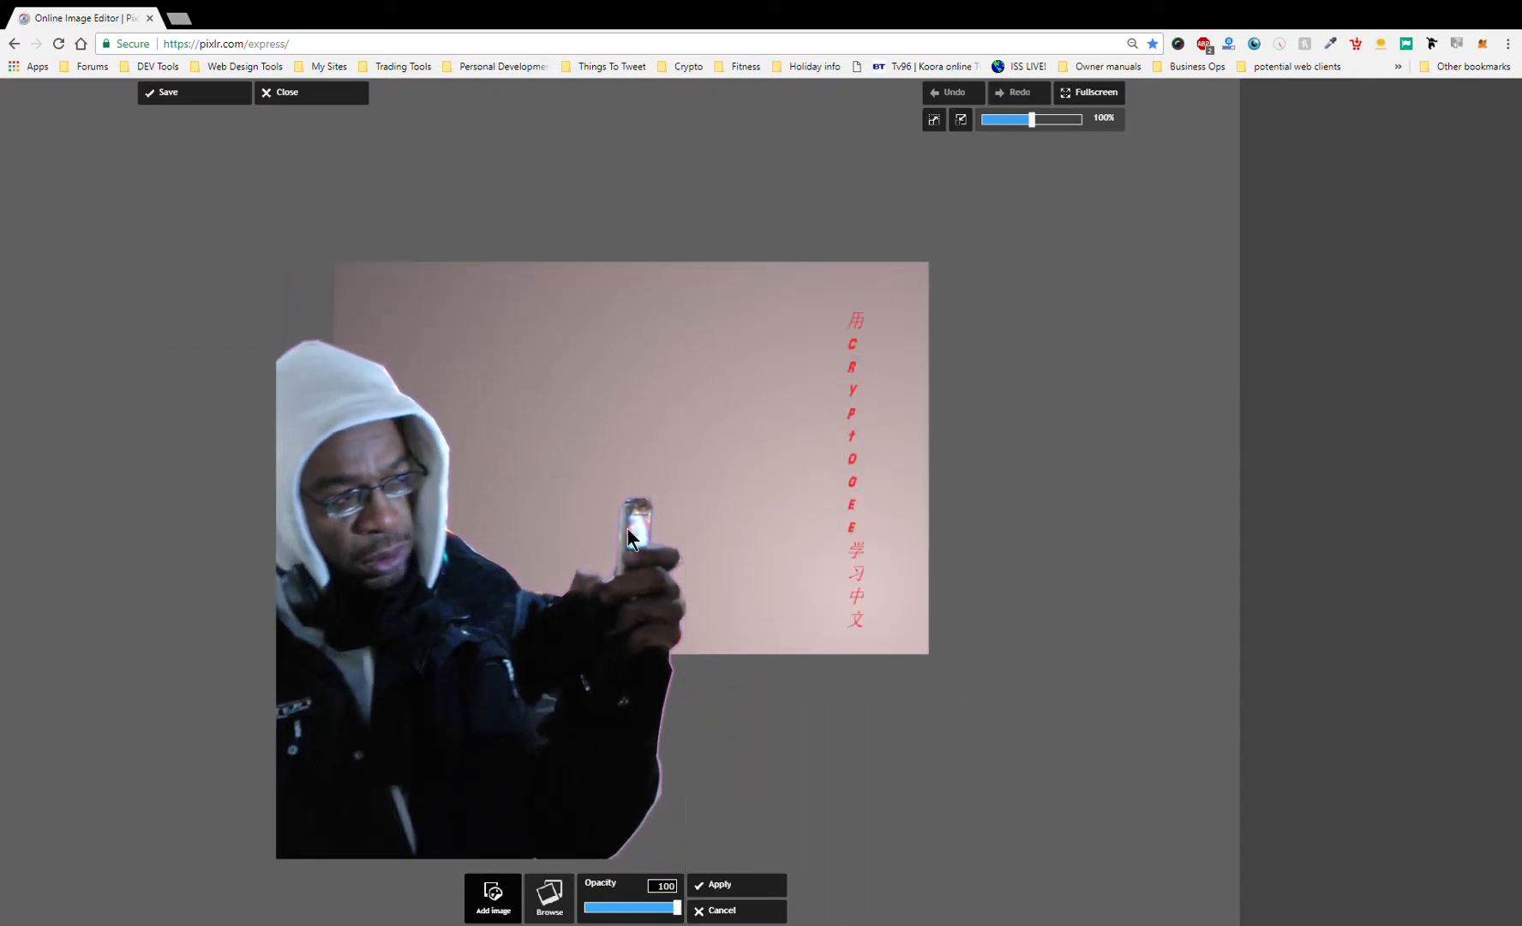
drag(628, 528, 687, 387)
drag(776, 465, 559, 549)
drag(623, 495, 644, 500)
drag(534, 510, 564, 485)
drag(674, 471, 546, 524)
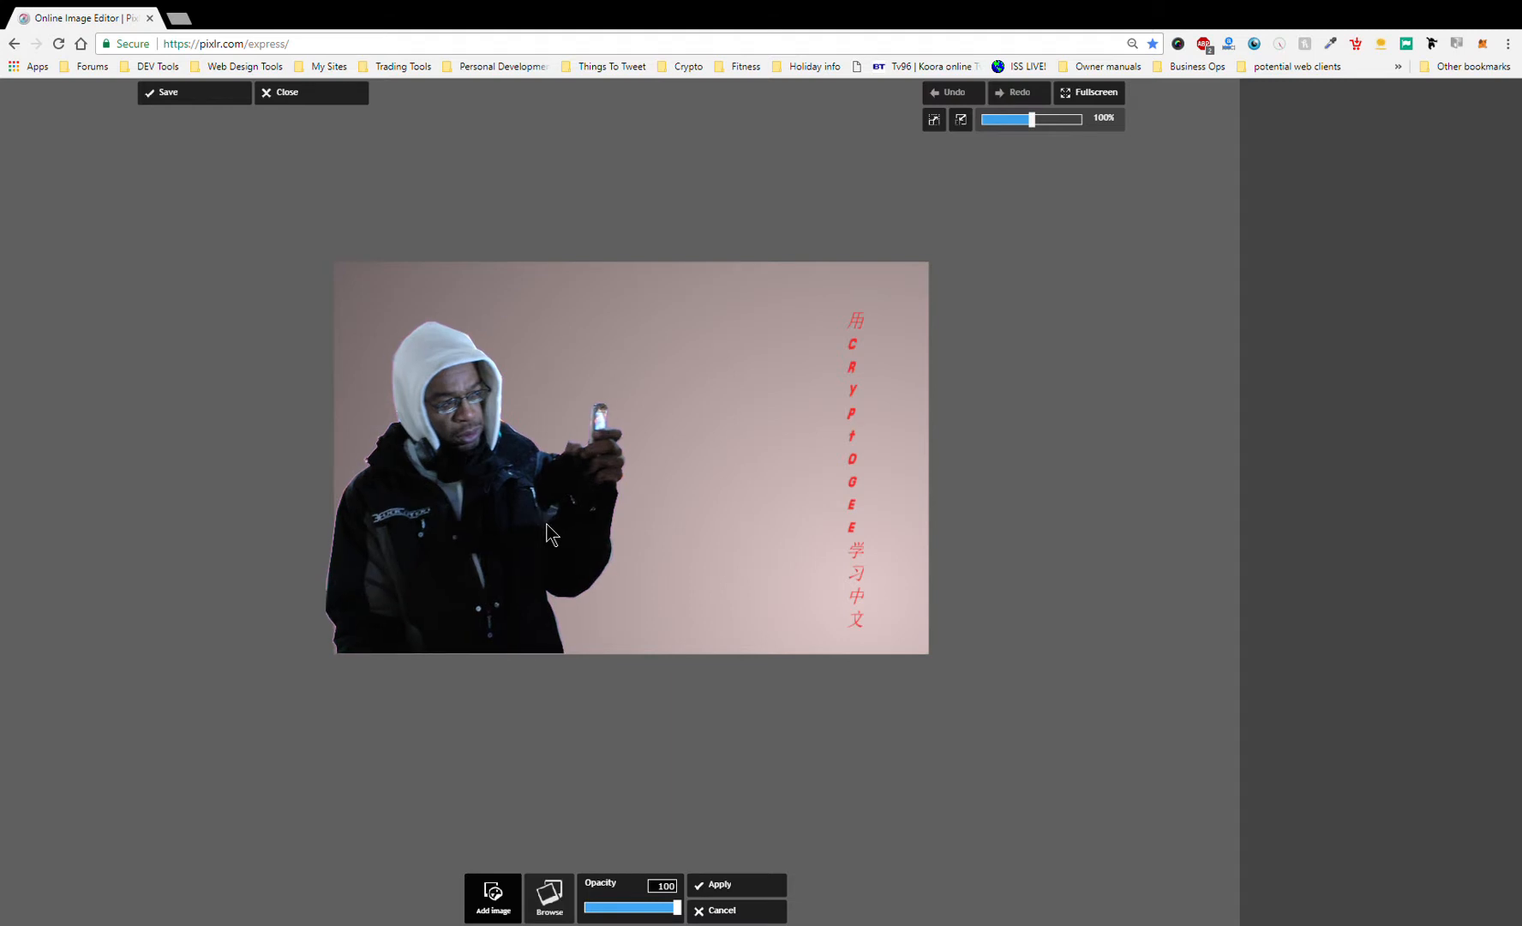
drag(546, 523, 557, 527)
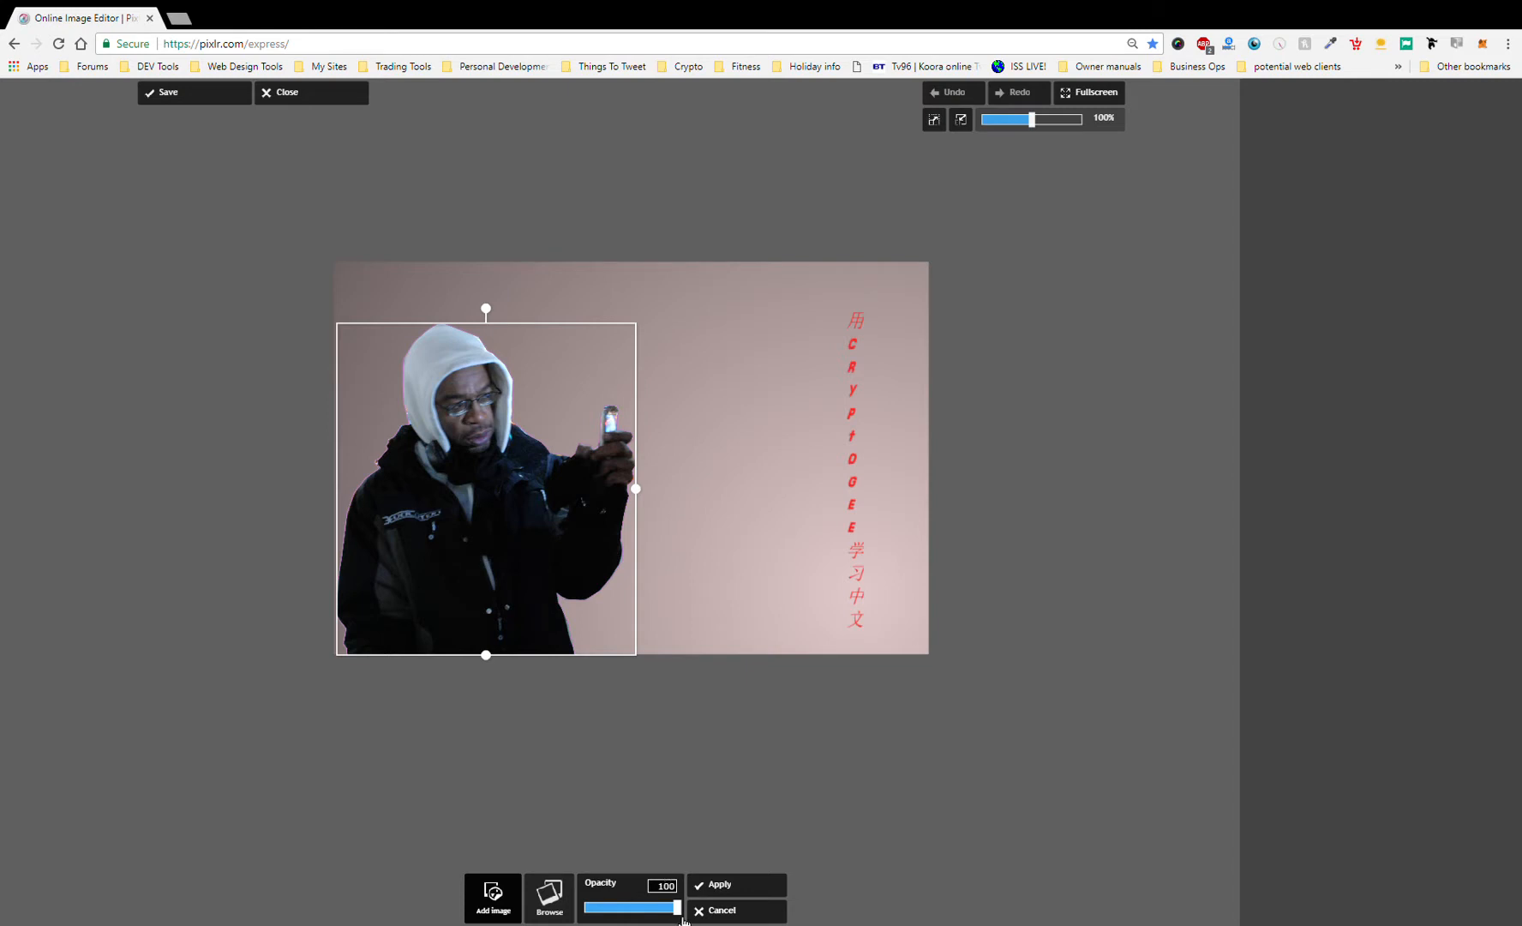
Adjust the added cutout's opacity and apply it to the background
drag(676, 907, 676, 916)
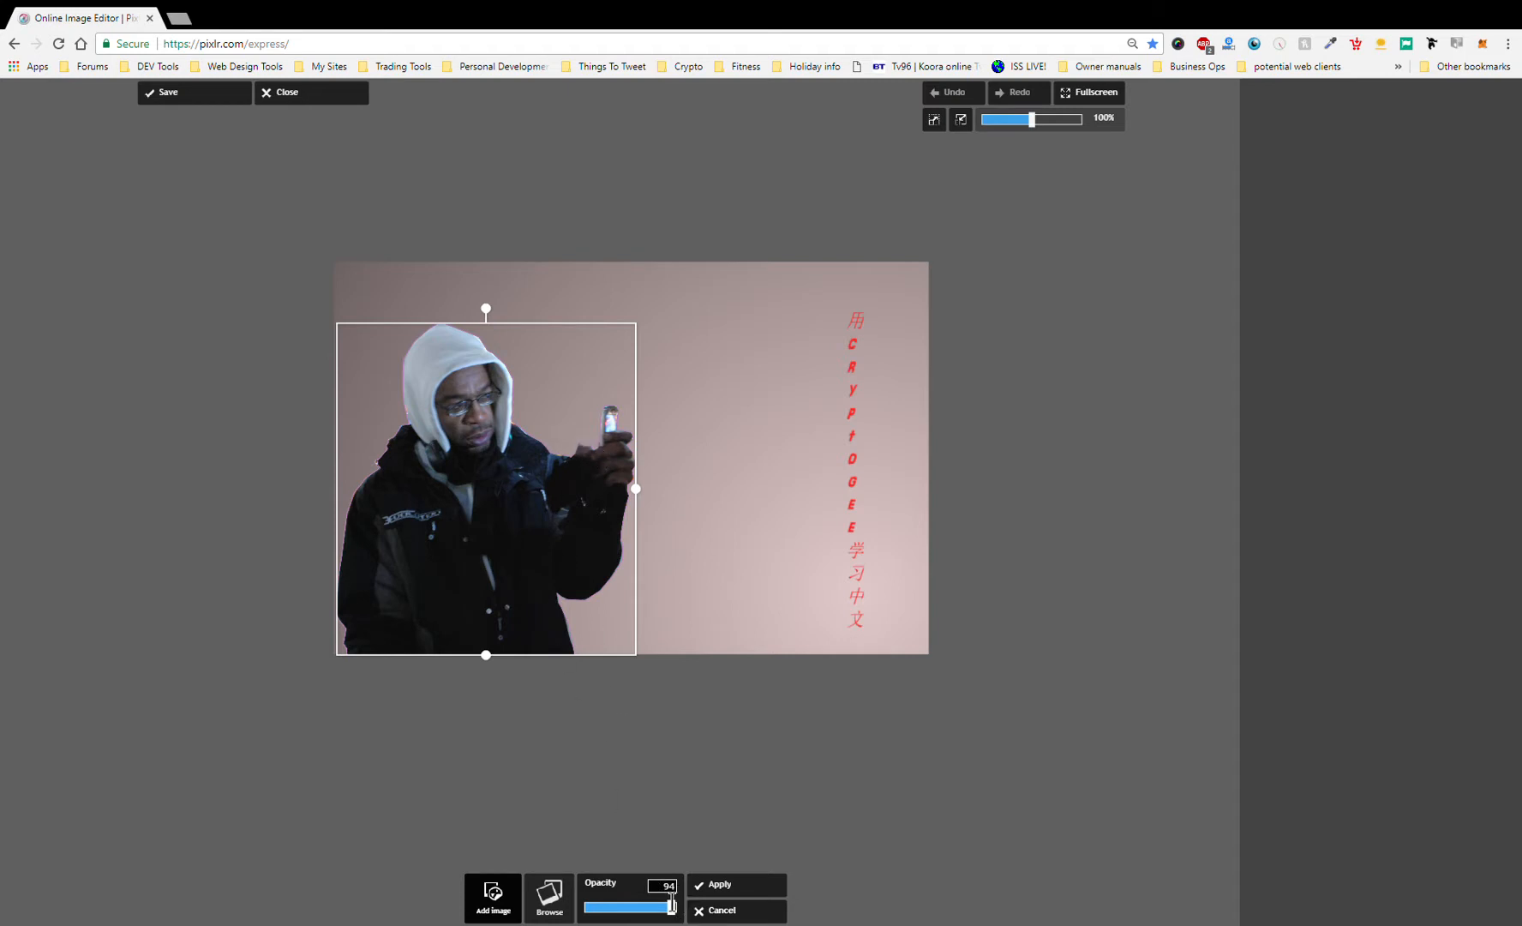
mouse_move(682, 916)
mouse_down()
mouse_move(619, 919)
mouse_move(681, 922)
mouse_up()
click(717, 886)
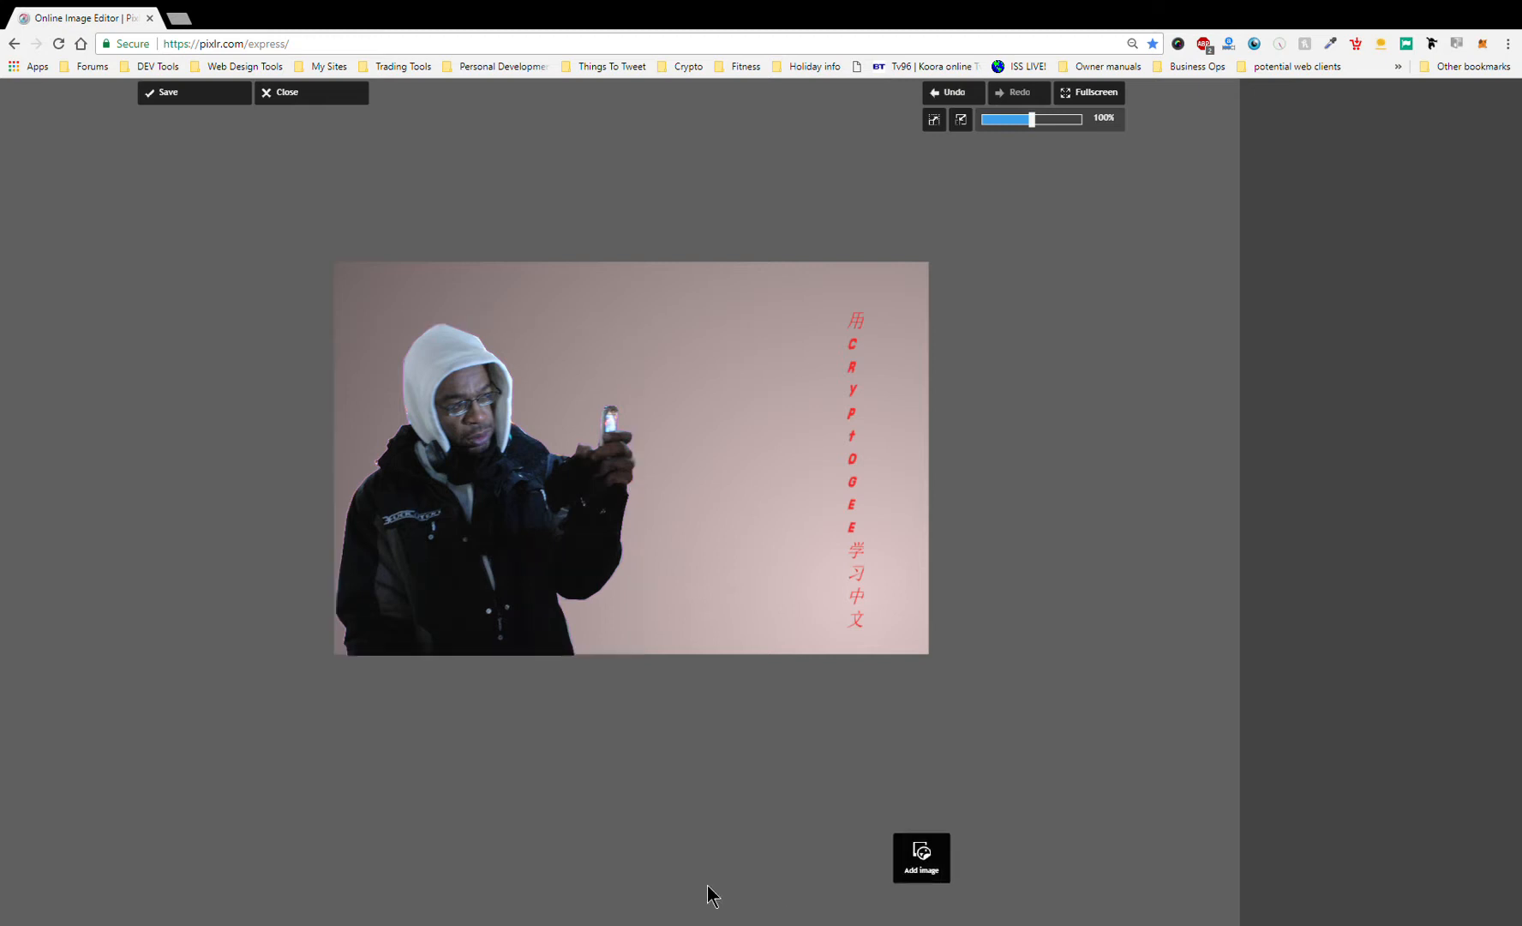